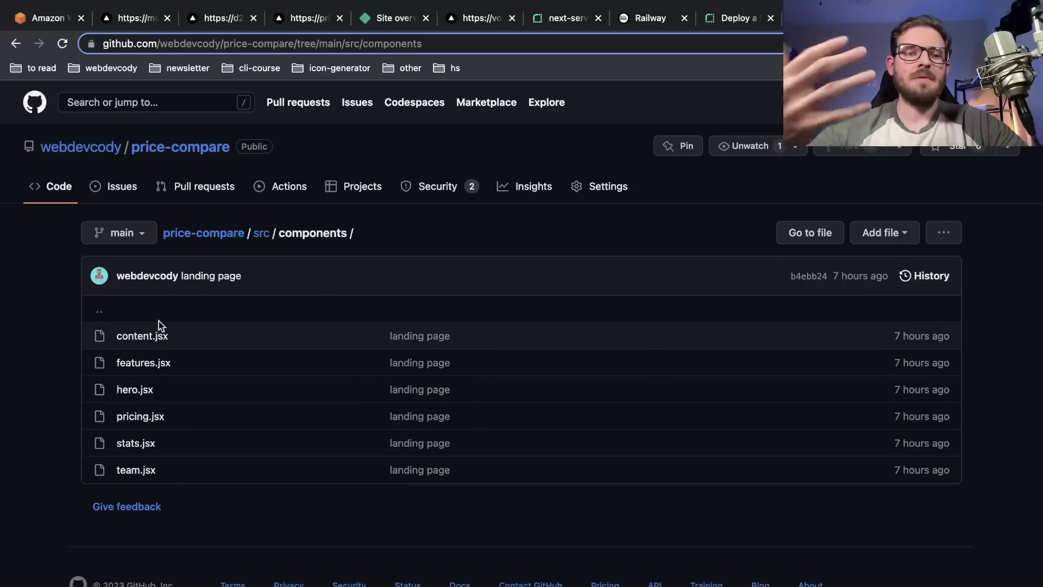
Step: Screenshot the repo's file list, then open hero.jsx and scroll through its code
key("super+shift+4")
left_click_drag(190, 313, 97, 504)
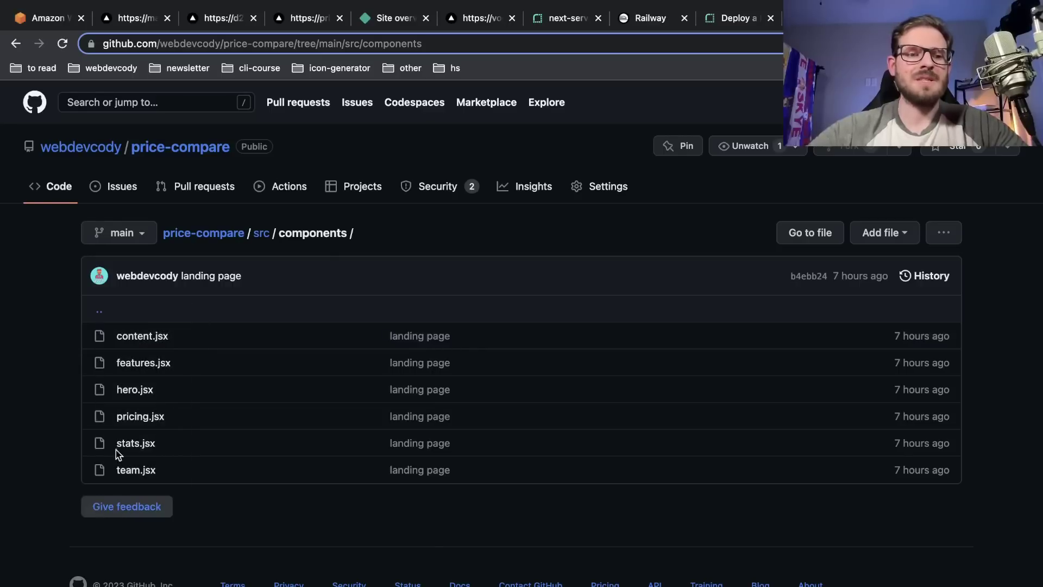
left_click(137, 390)
scroll(350, 371, "down", 8)
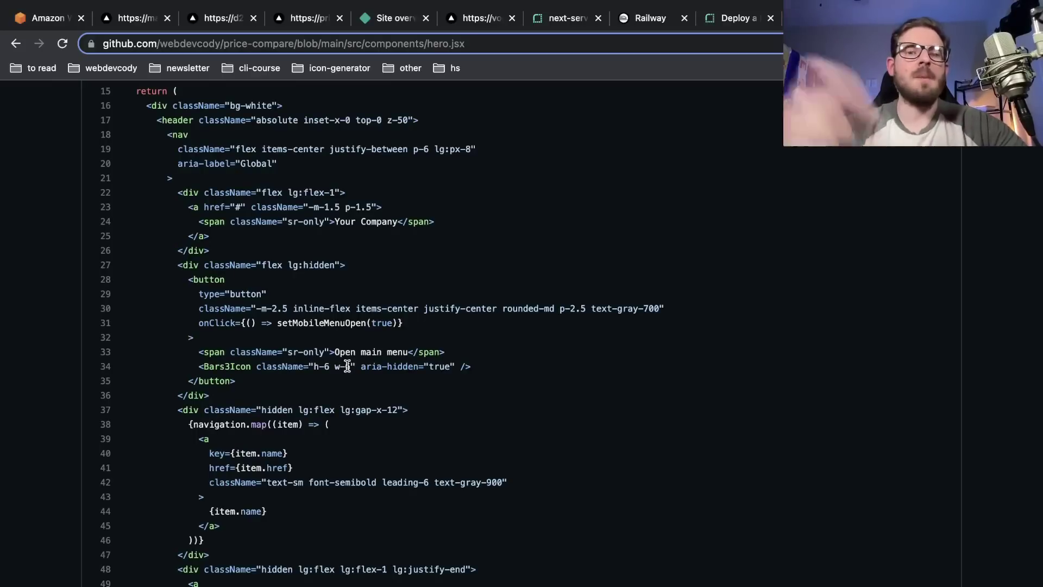
scroll(385, 305, "down", 4)
scroll(385, 305, "down", 7)
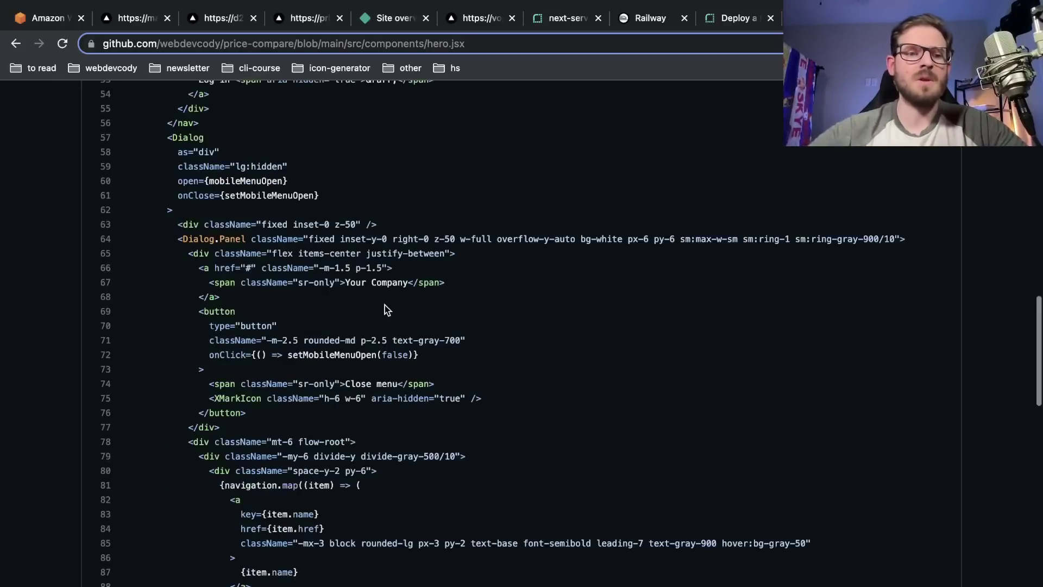
scroll(385, 305, "up", 15)
Step: On the Amplify-hosted site, scroll through hero, stats and leadership sections, then reopen the Network log
left_click(136, 18)
scroll(365, 263, "down", 5)
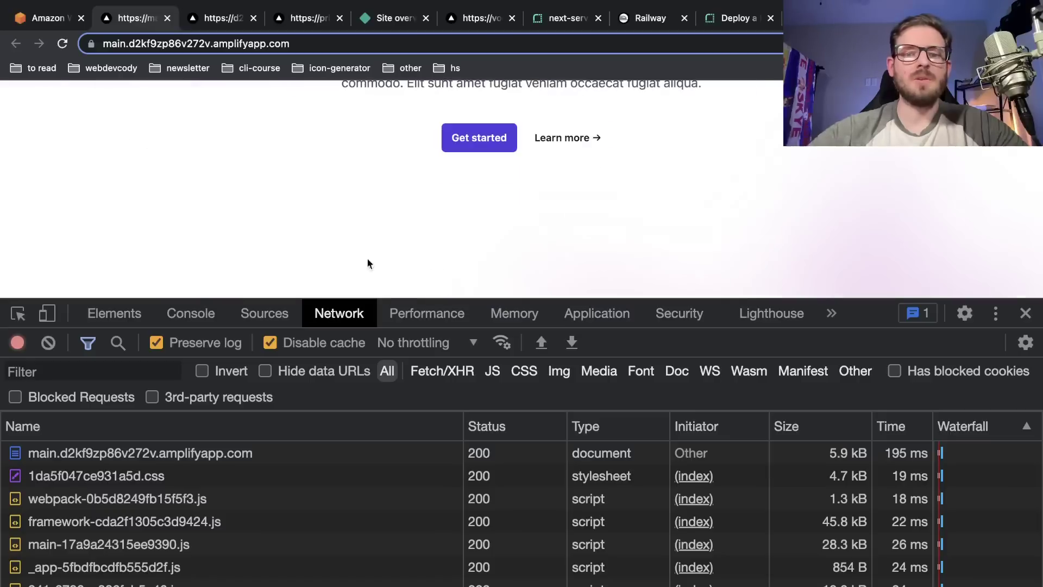
key("super+alt+i")
scroll(791, 294, "down", 8)
scroll(793, 293, "down", 15)
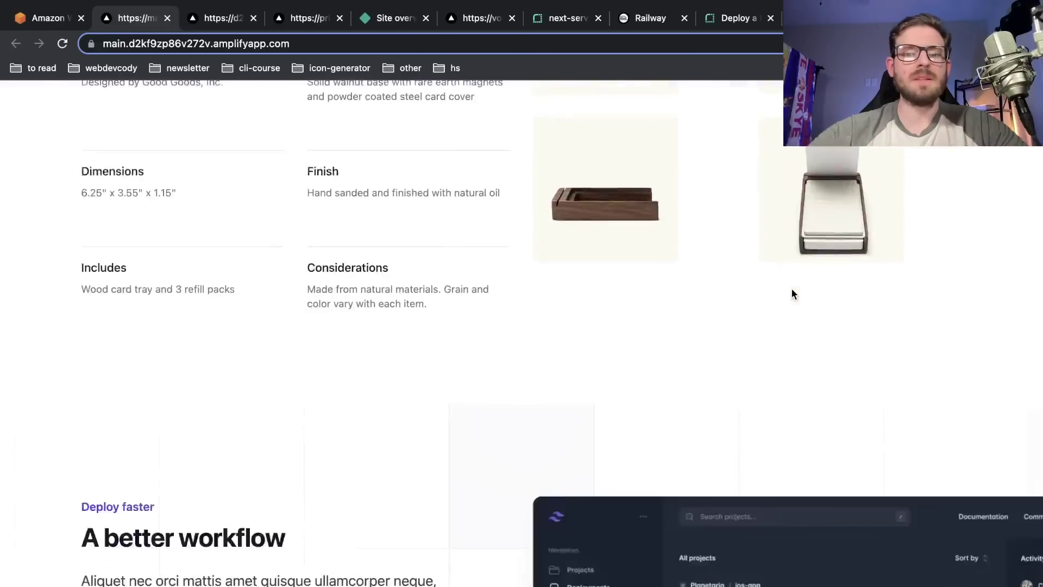
scroll(793, 293, "down", 10)
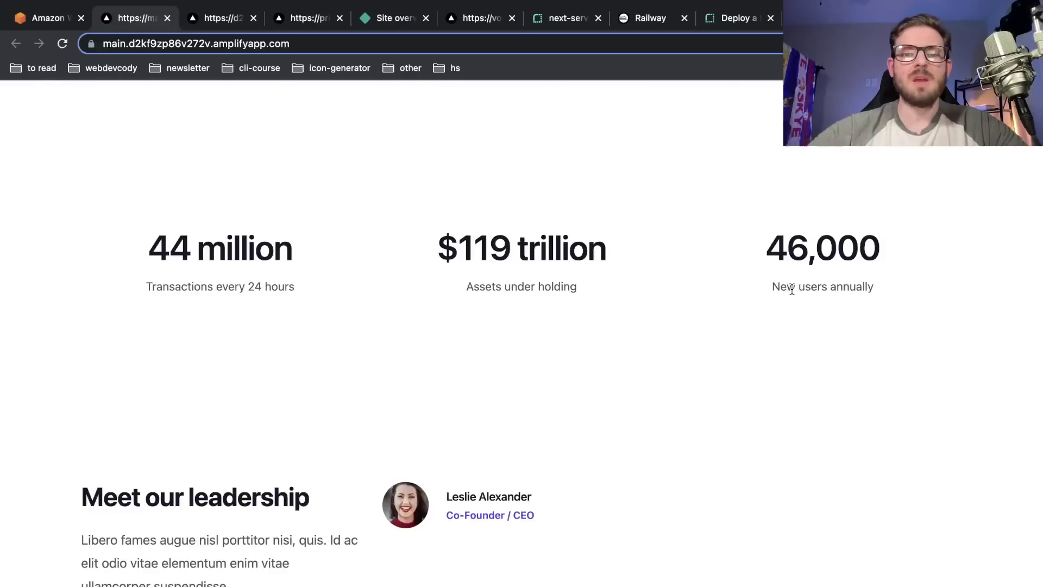
scroll(735, 308, "down", 2)
scroll(735, 308, "up", 3)
scroll(735, 314, "up", 20)
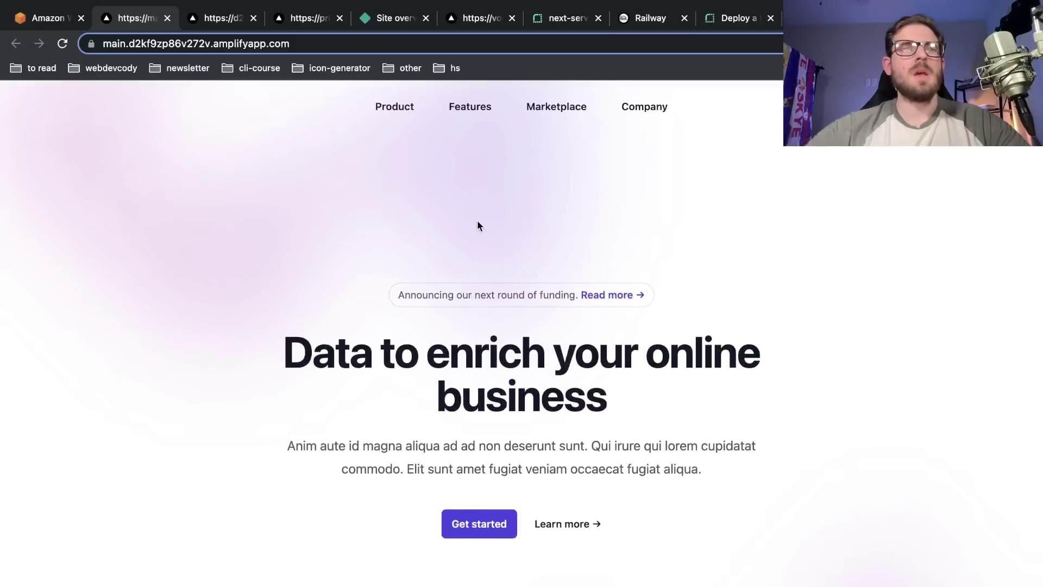
key("super+alt+i")
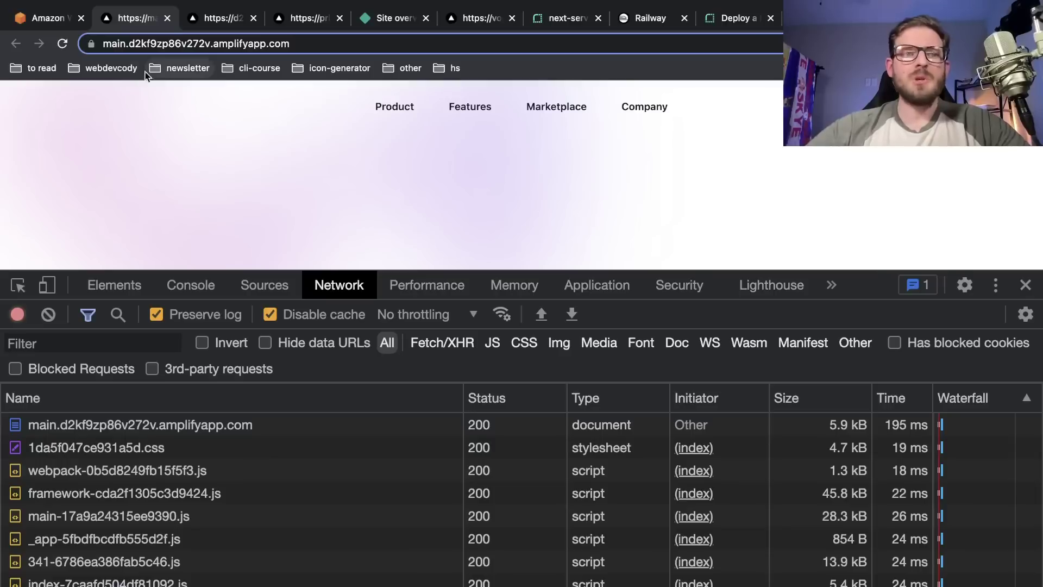
Step: Leave the AWS sign-in tab for the Amplify site and resize the DevTools panel
left_click(50, 21)
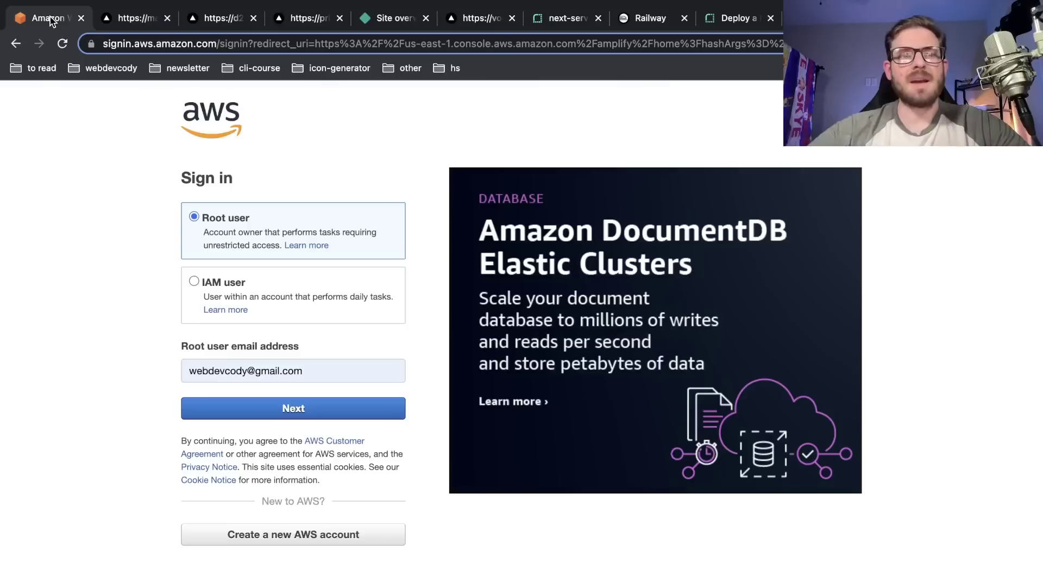
left_click(141, 22)
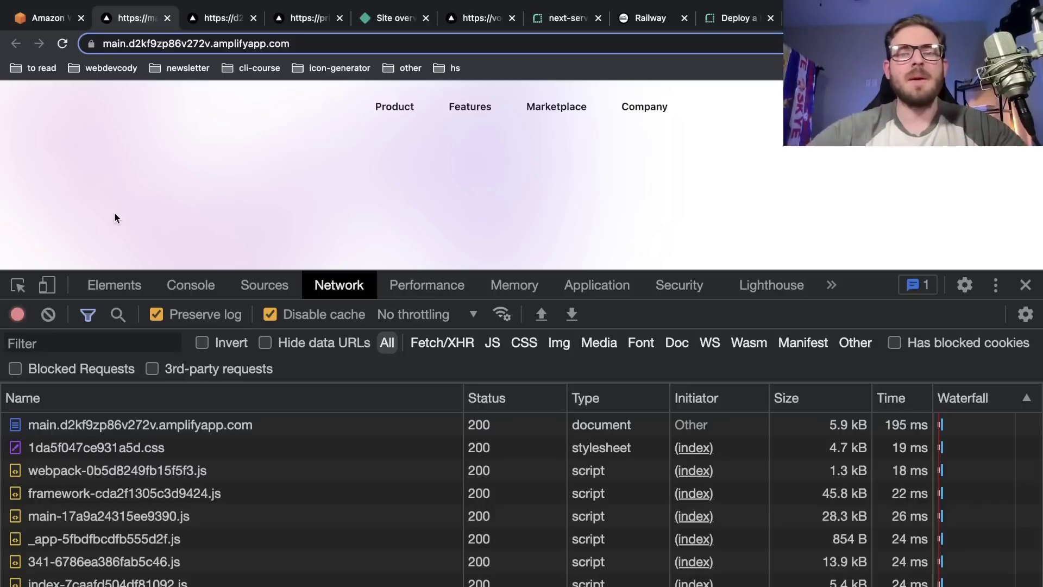
left_click_drag(870, 282, 851, 251)
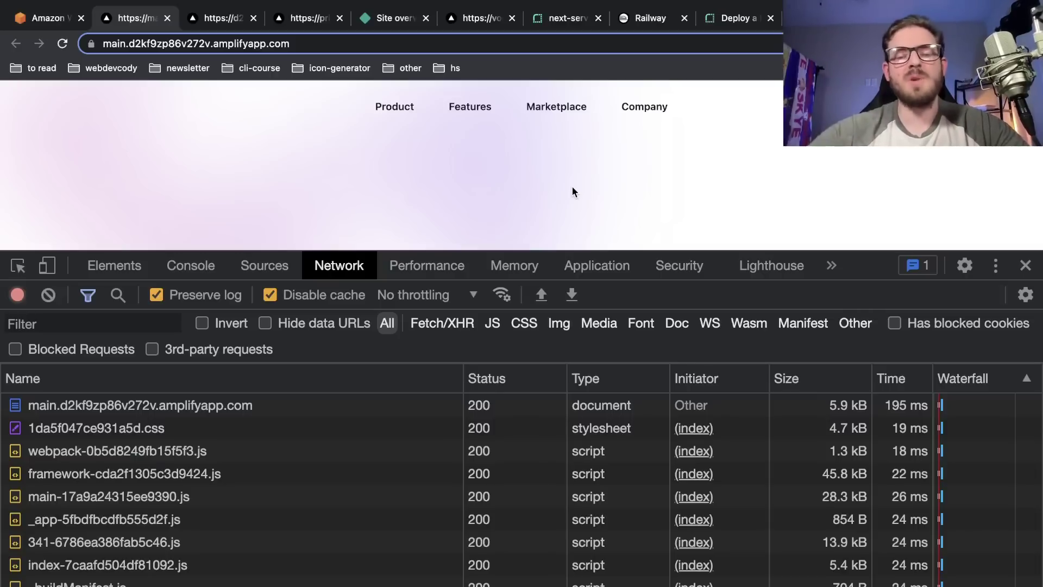
Step: Enlarge the Network log, clear it, and reload the Amplify site to record fresh timings
left_click_drag(897, 250, 842, 222)
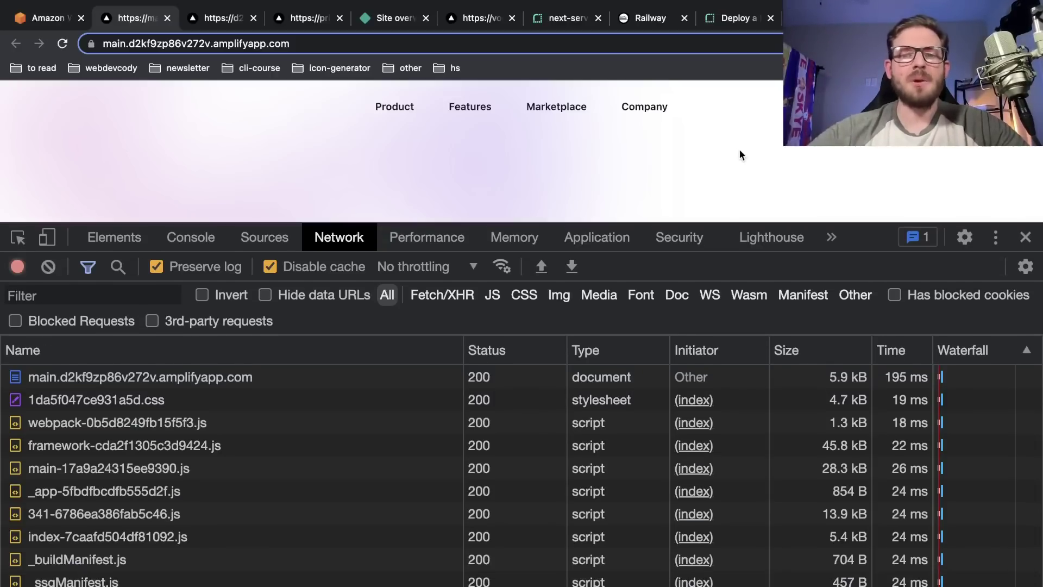
left_click(47, 267)
left_click(225, 44)
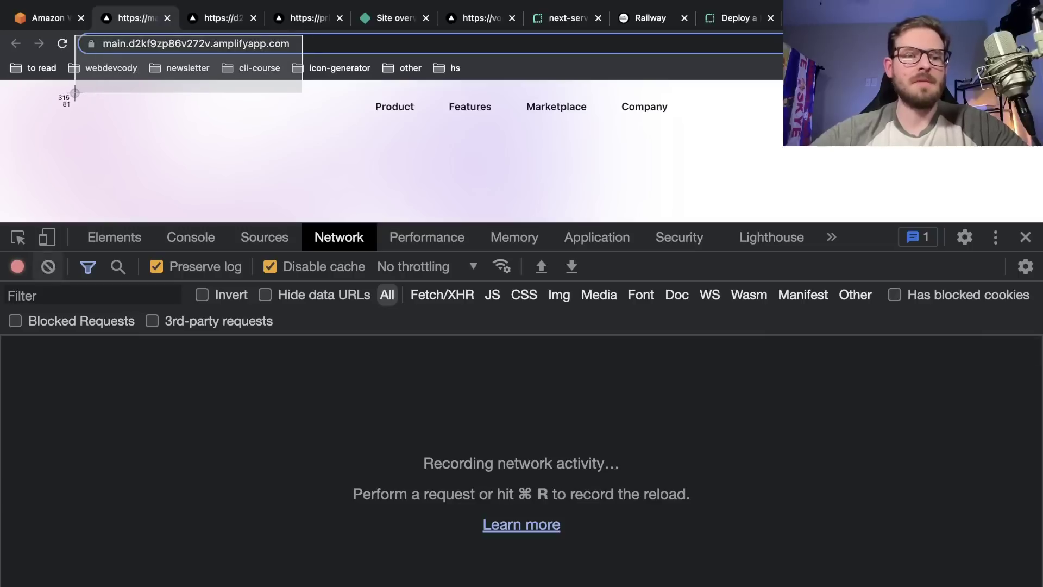
left_click(71, 96)
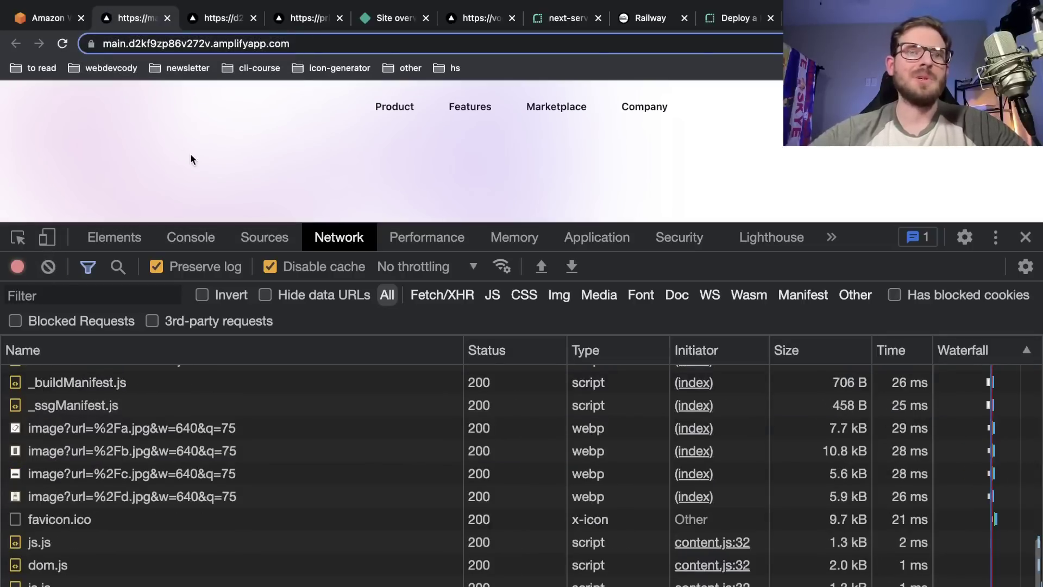
key("super+r")
key("super+r")
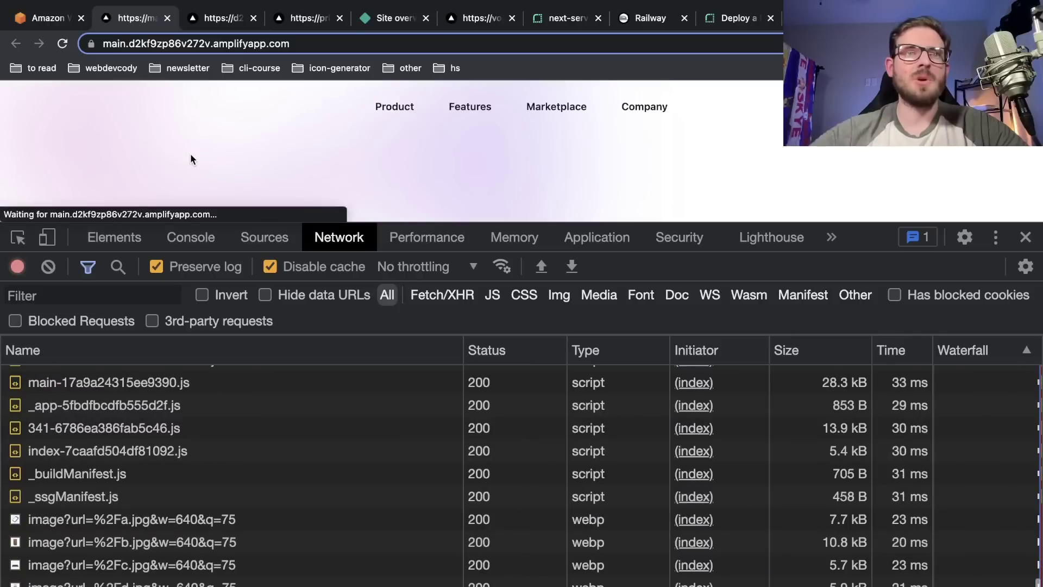
left_click(48, 267)
key("super+r")
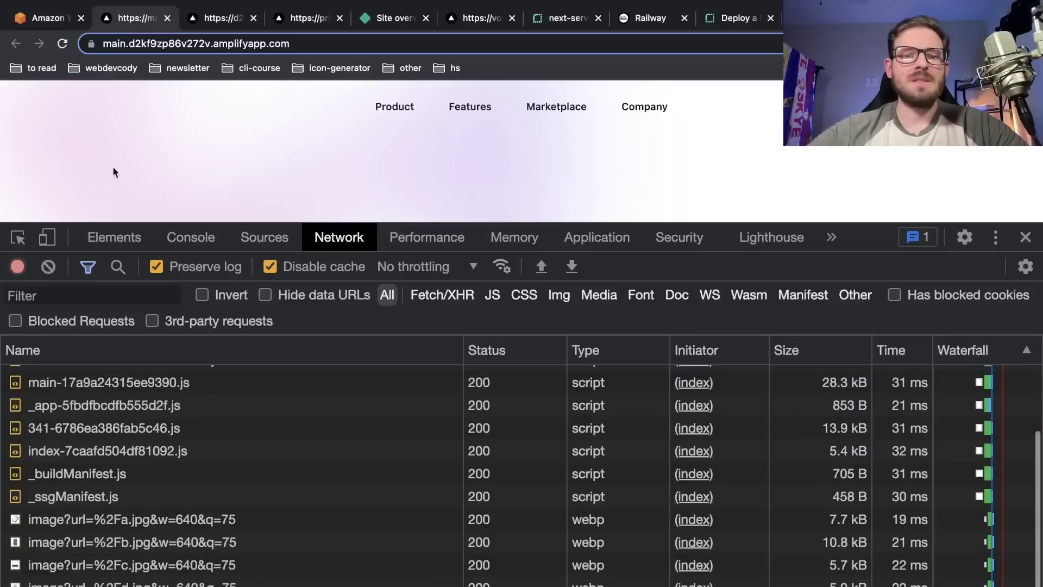
Step: Screenshot the disabled-cache setting and scroll through the new request timings
scroll(313, 398, "down", 3)
key("super+shift+4")
left_click_drag(365, 250, 272, 285)
scroll(410, 481, "up", 6)
scroll(408, 470, "down", 6)
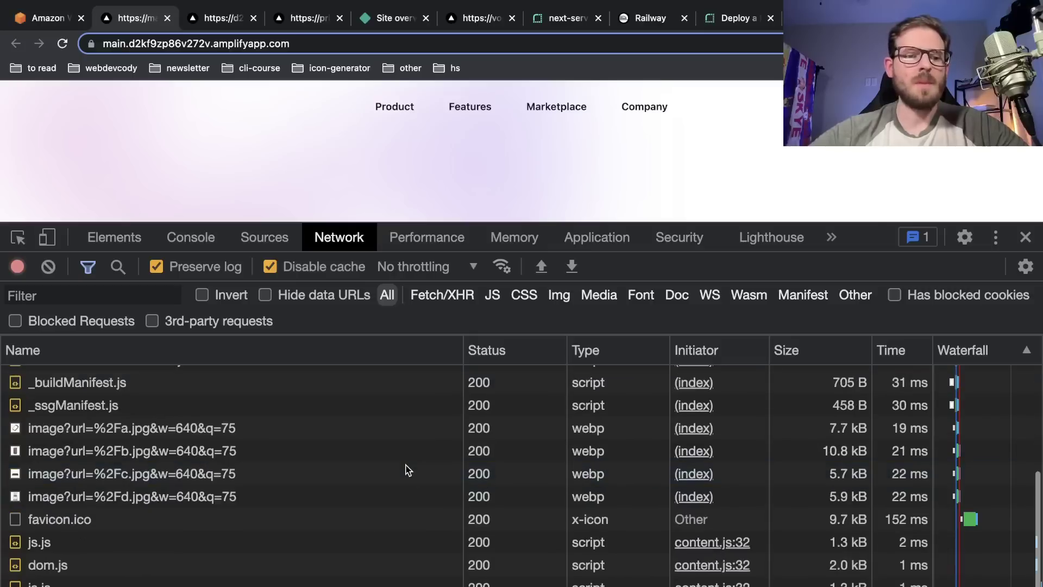
scroll(408, 471, "up", 6)
scroll(820, 439, "down", 2)
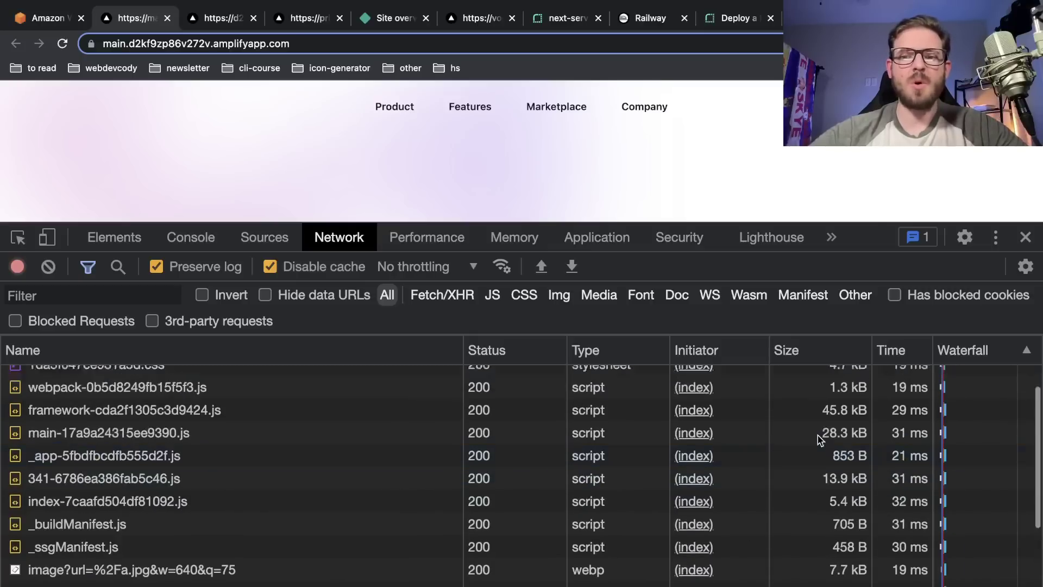
scroll(820, 439, "down", 1)
scroll(885, 411, "up", 3)
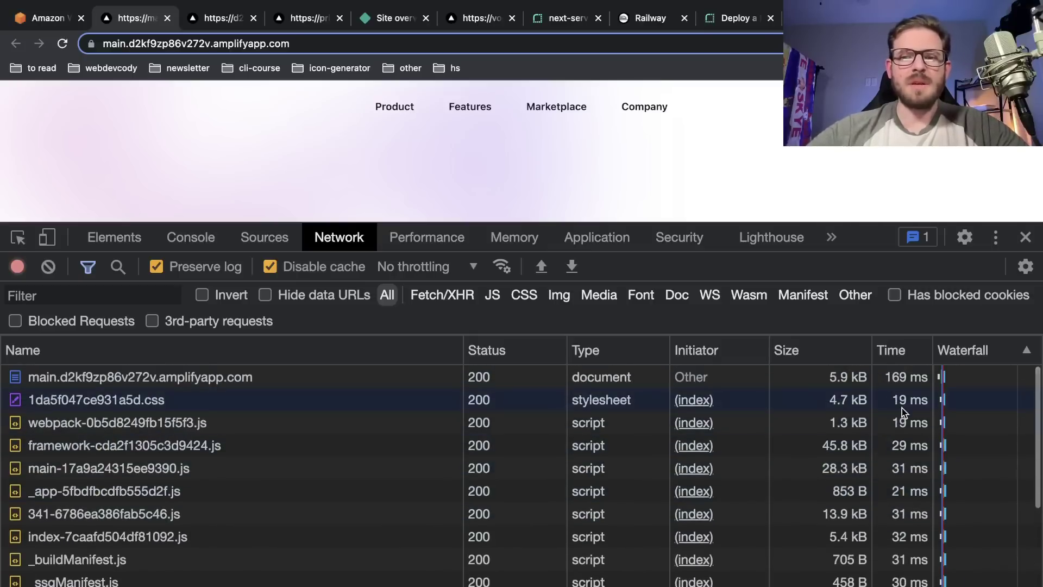
scroll(903, 412, "down", 2)
scroll(905, 402, "down", 5)
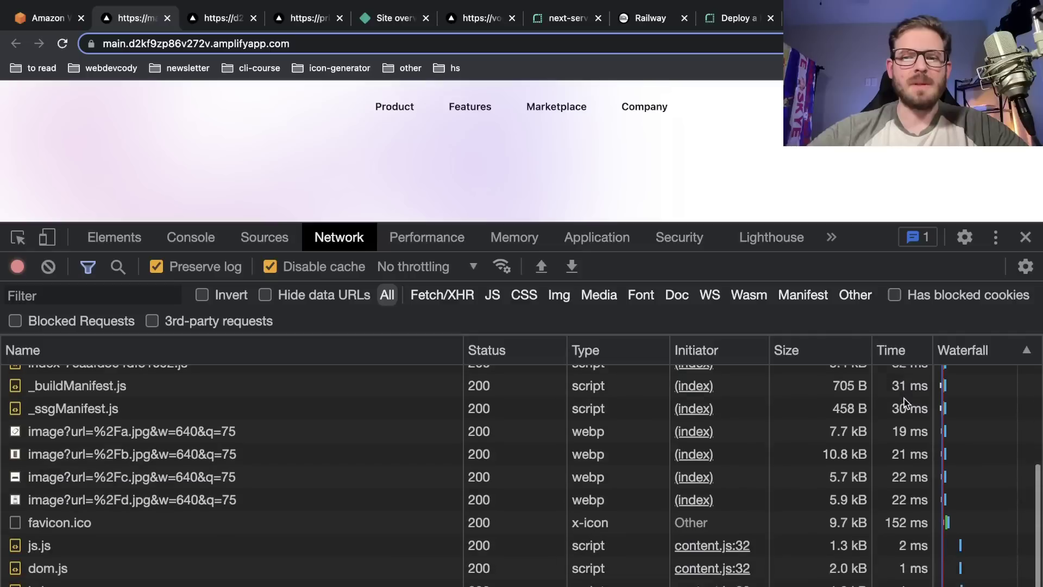
scroll(904, 398, "down", 1)
scroll(905, 402, "up", 2)
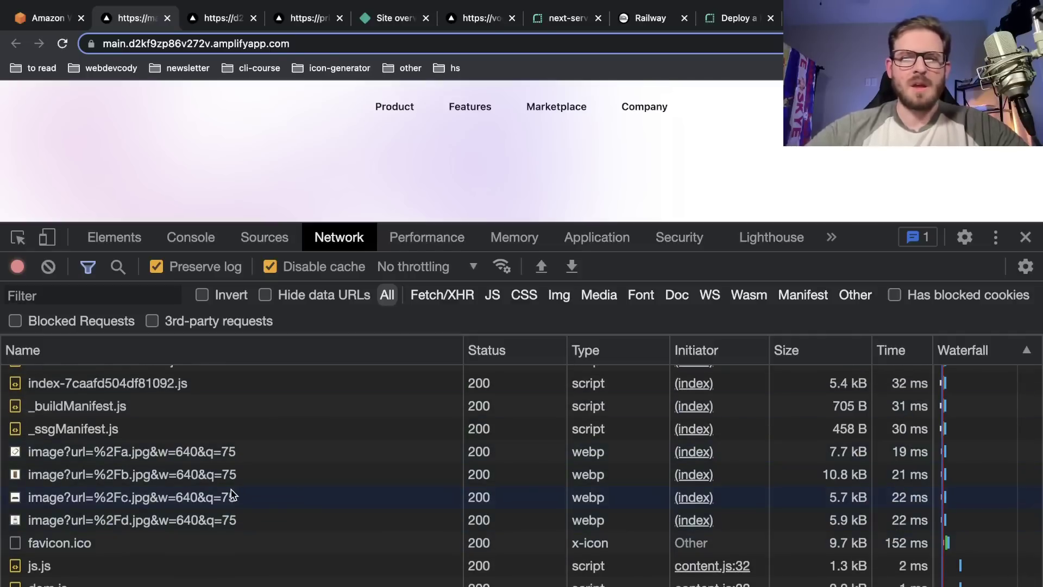
scroll(159, 541, "down", 2)
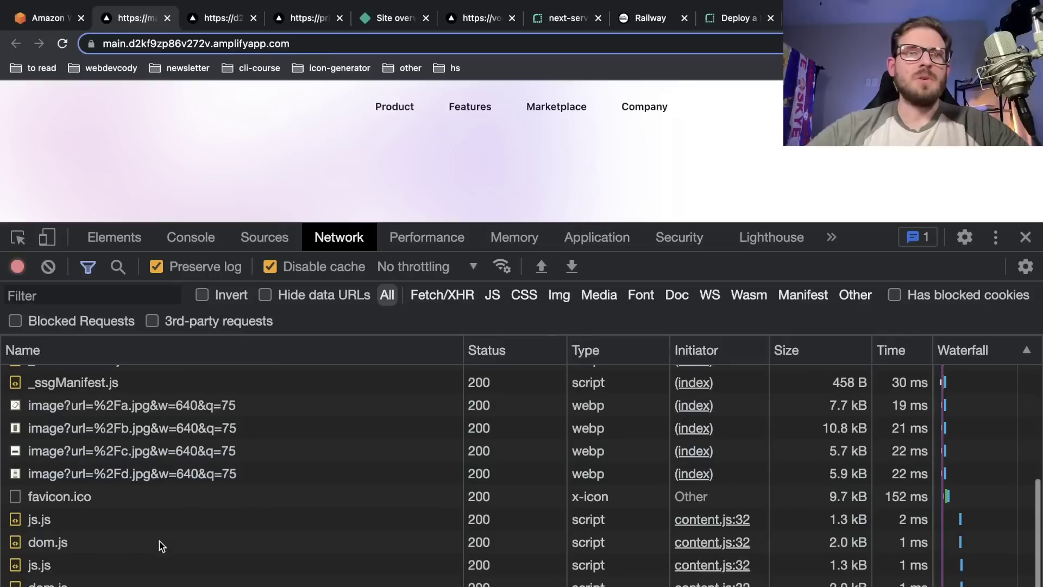
scroll(142, 496, "up", 2)
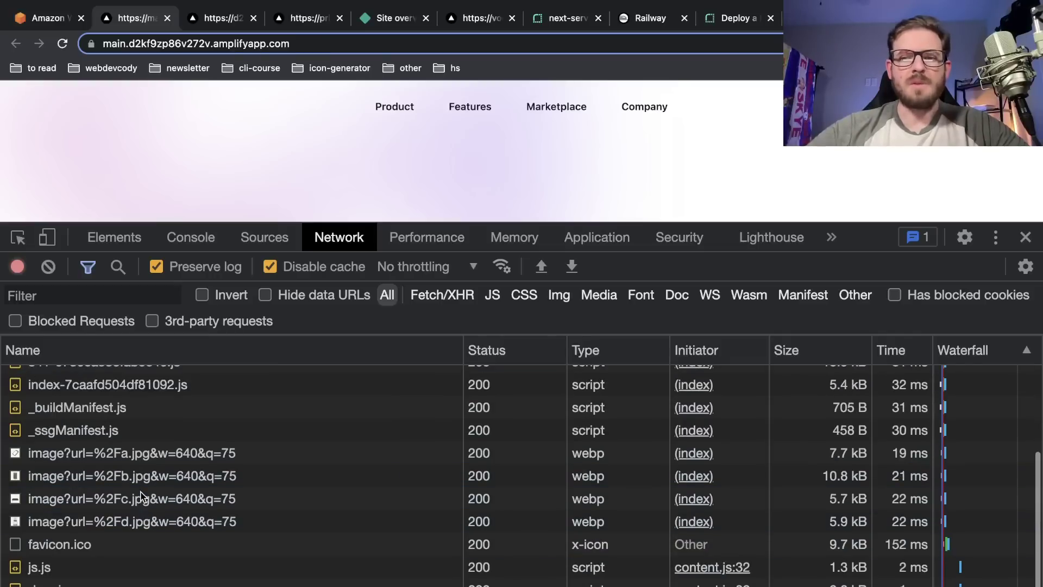
Step: Check the second image request's CloudFront headers, then shrink DevTools to show more page
left_click(150, 481)
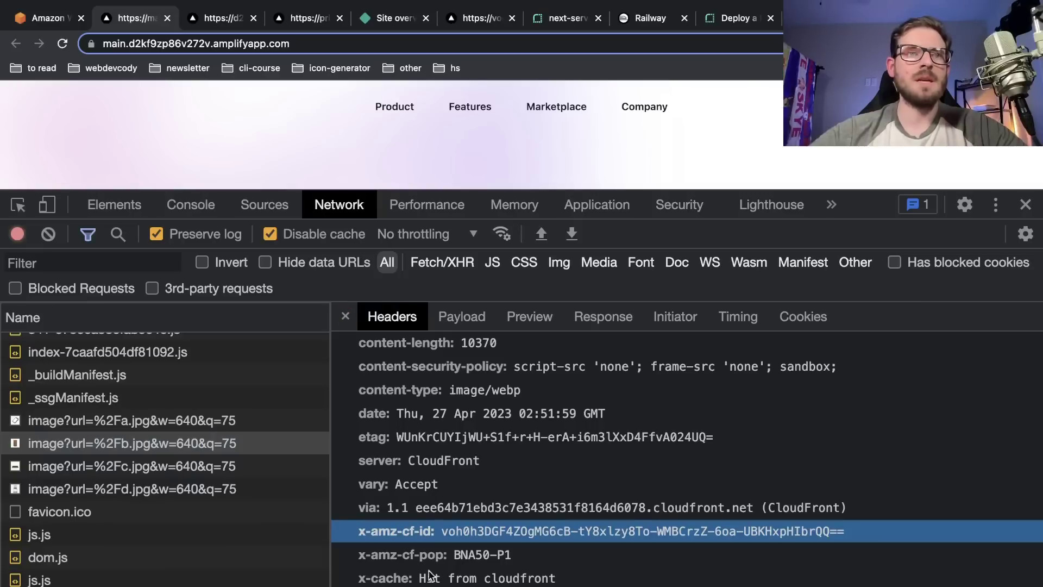
left_click(345, 316)
scroll(367, 363, "up", 5)
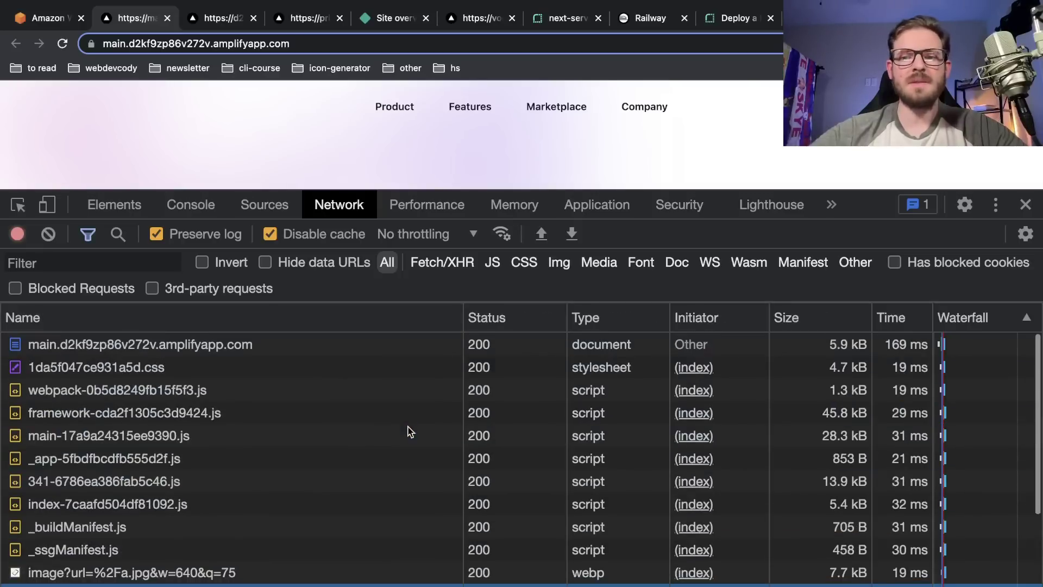
scroll(901, 413, "down", 2)
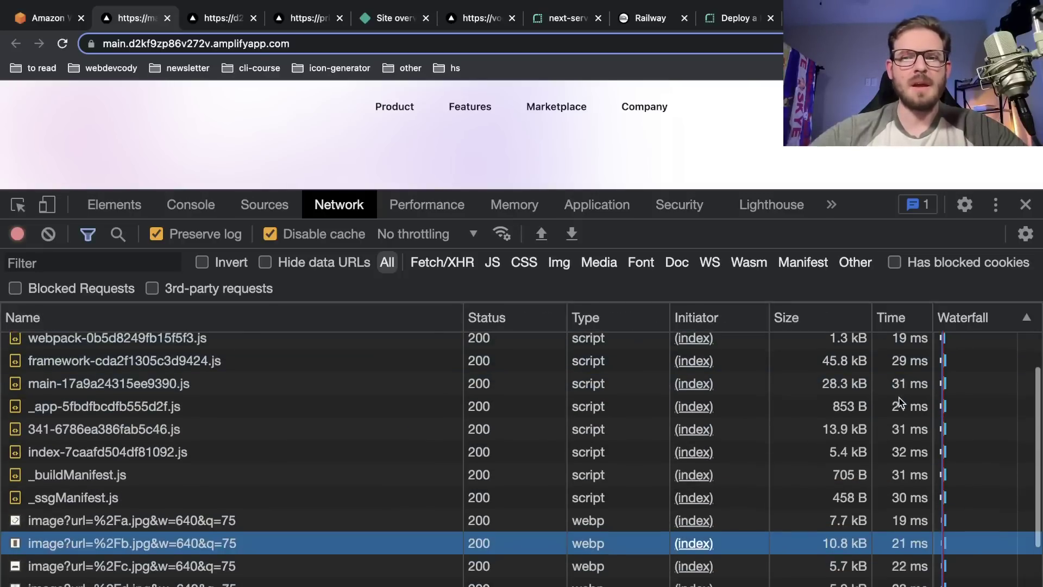
scroll(902, 425, "up", 2)
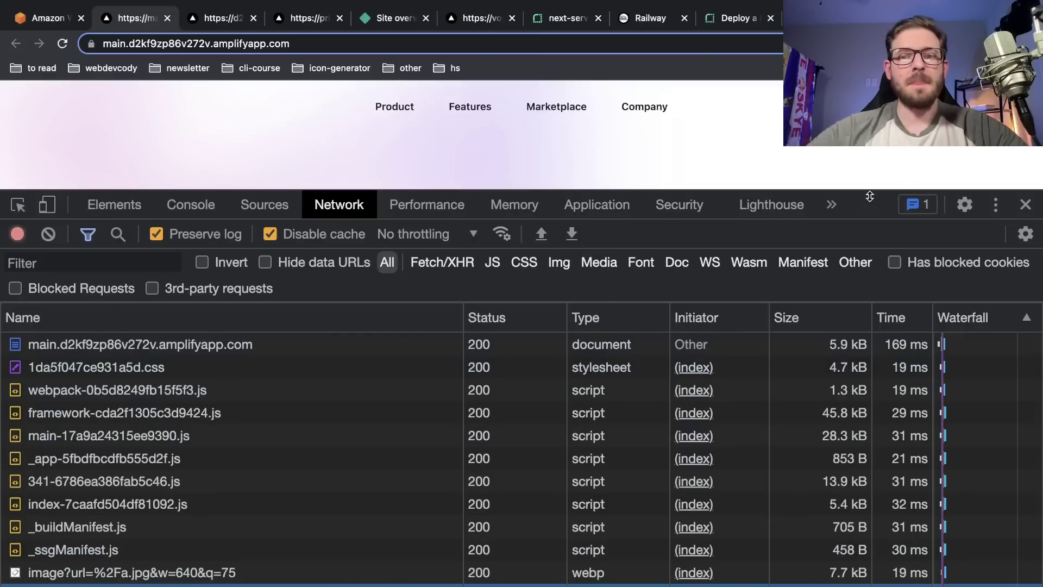
left_click_drag(870, 197, 873, 292)
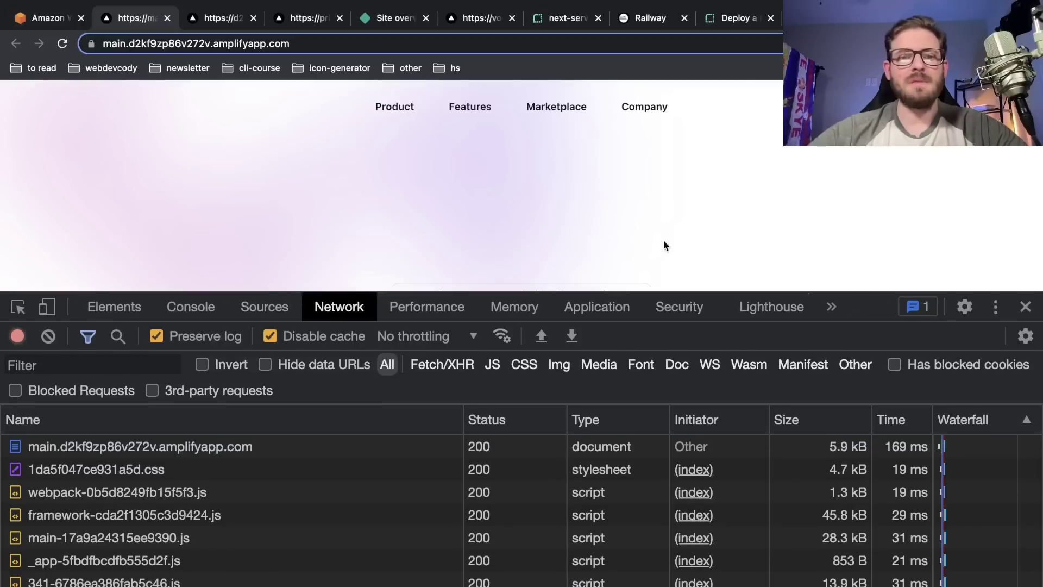
left_click(222, 21)
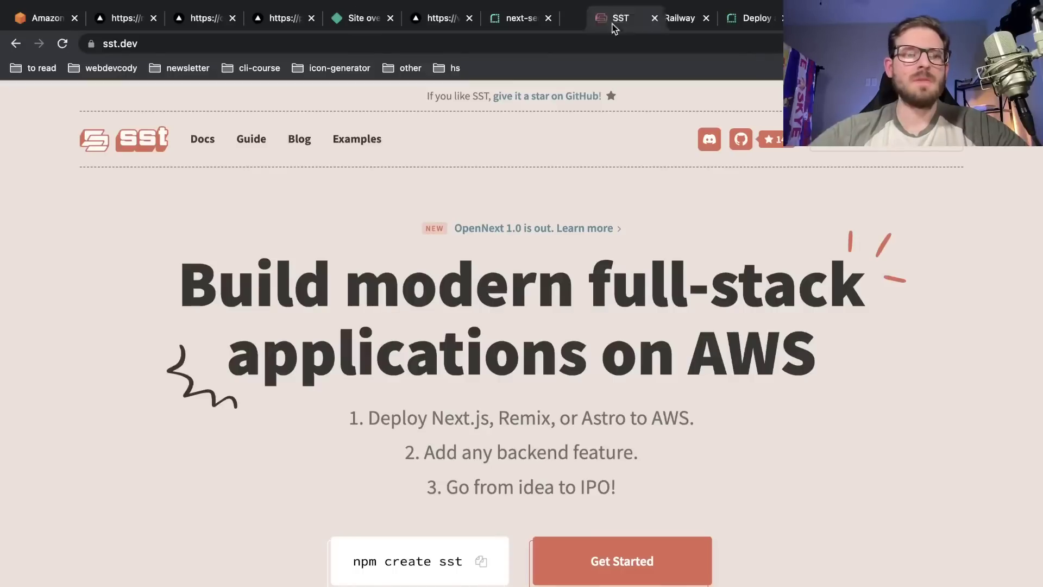
Step: Move the SST tab beside the Amplify site and open the OpenNext 1.0 post down to Get started
left_click_drag(614, 27, 195, 22)
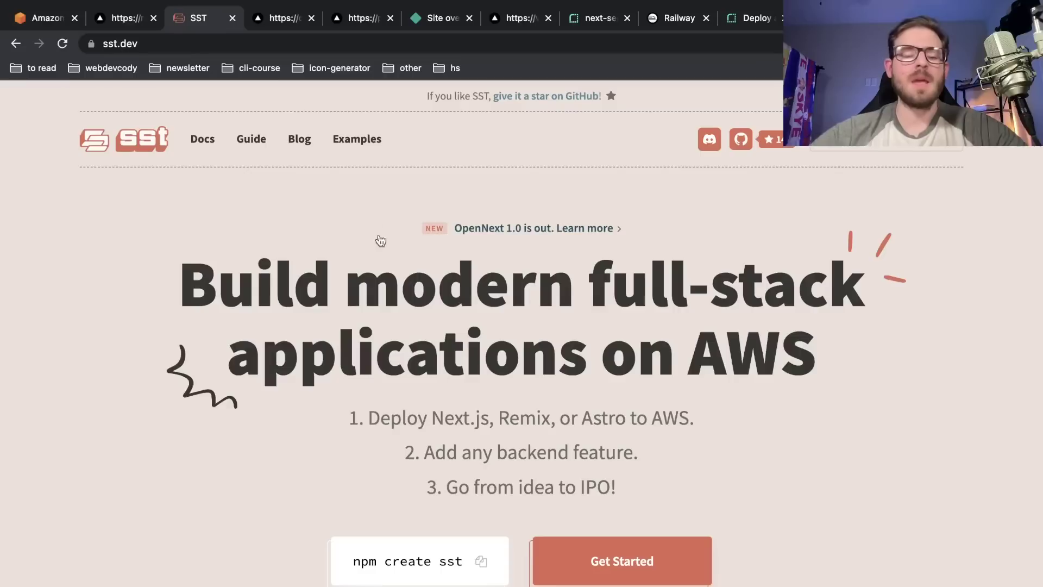
scroll(428, 338, "down", 1)
scroll(427, 338, "down", 1)
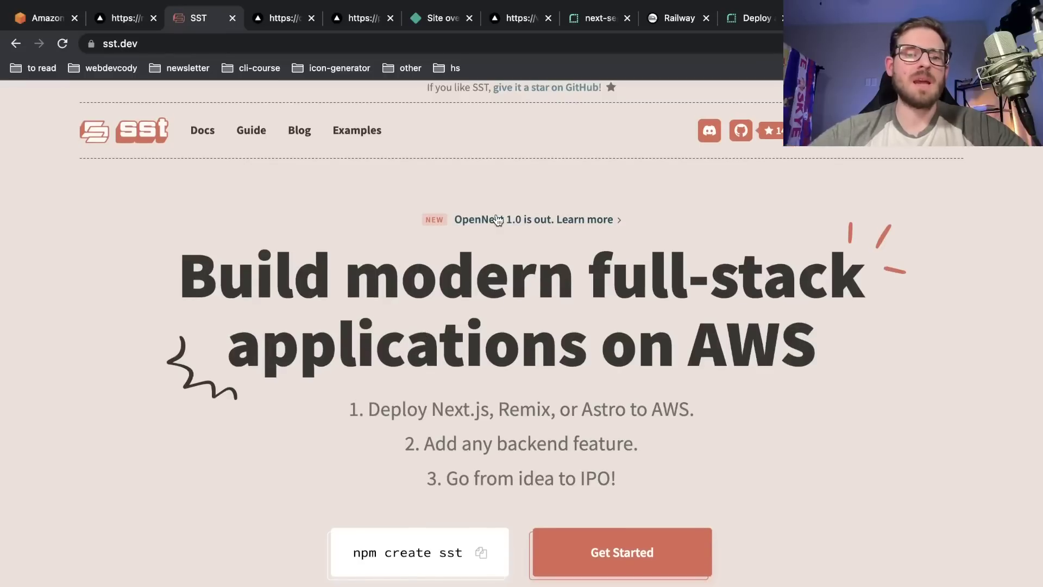
left_click(495, 220)
scroll(486, 269, "down", 1)
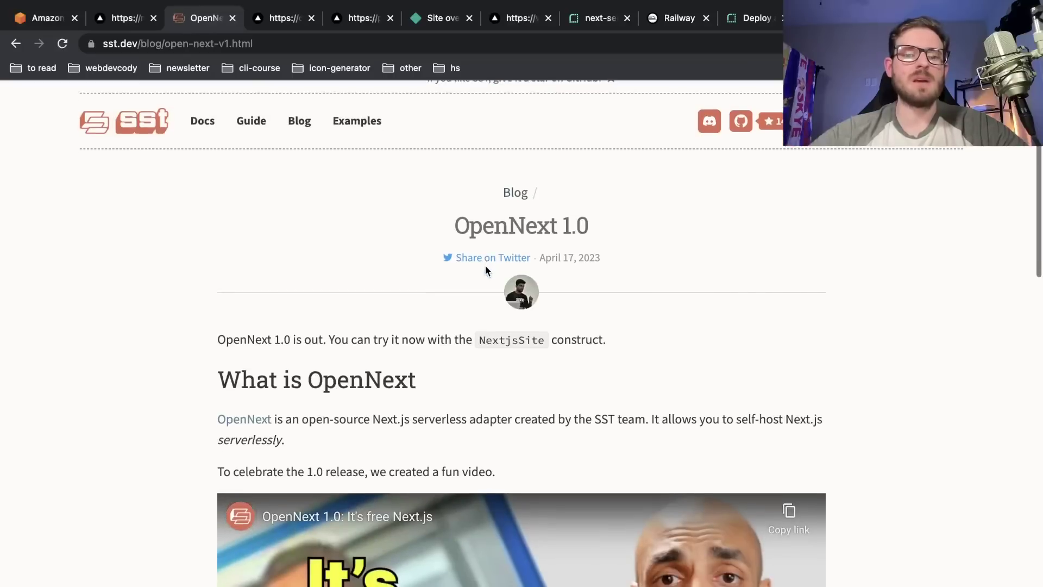
scroll(173, 282, "down", 15)
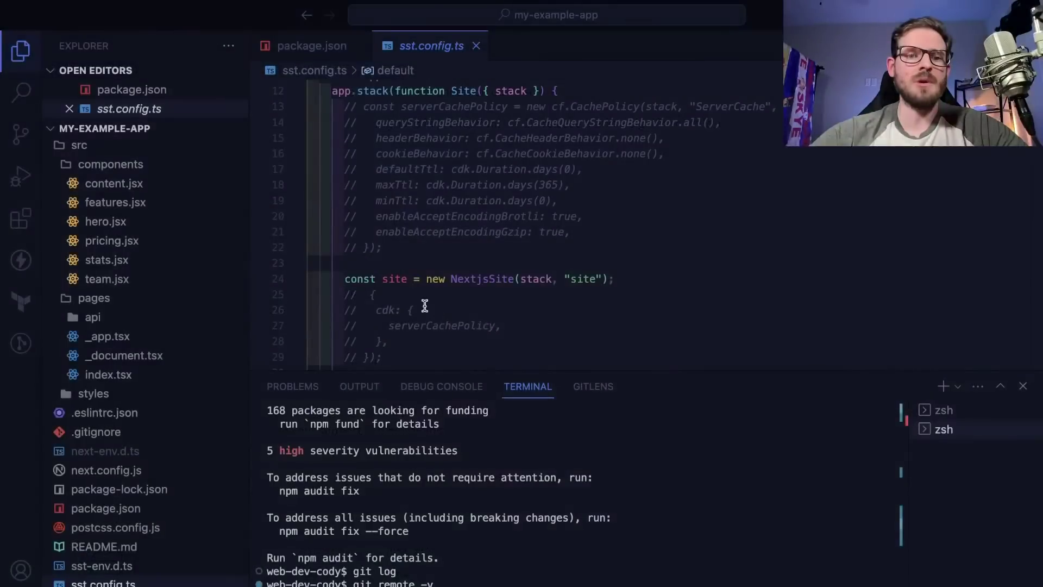
scroll(459, 248, "up", 2)
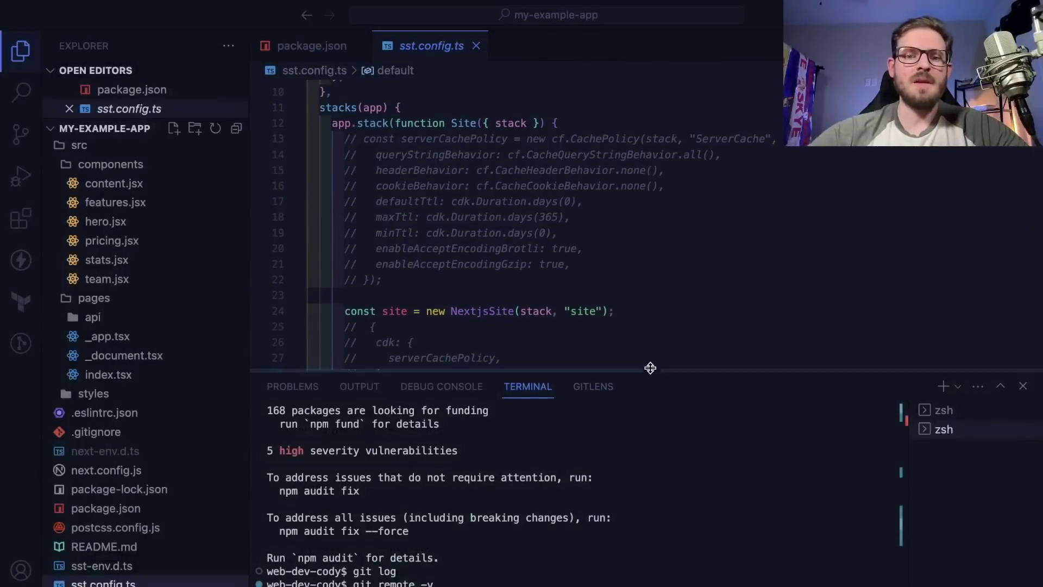
Step: Shrink the terminal to show more sst.config.ts and highlight the commented-out site options block
left_click_drag(651, 368, 651, 512)
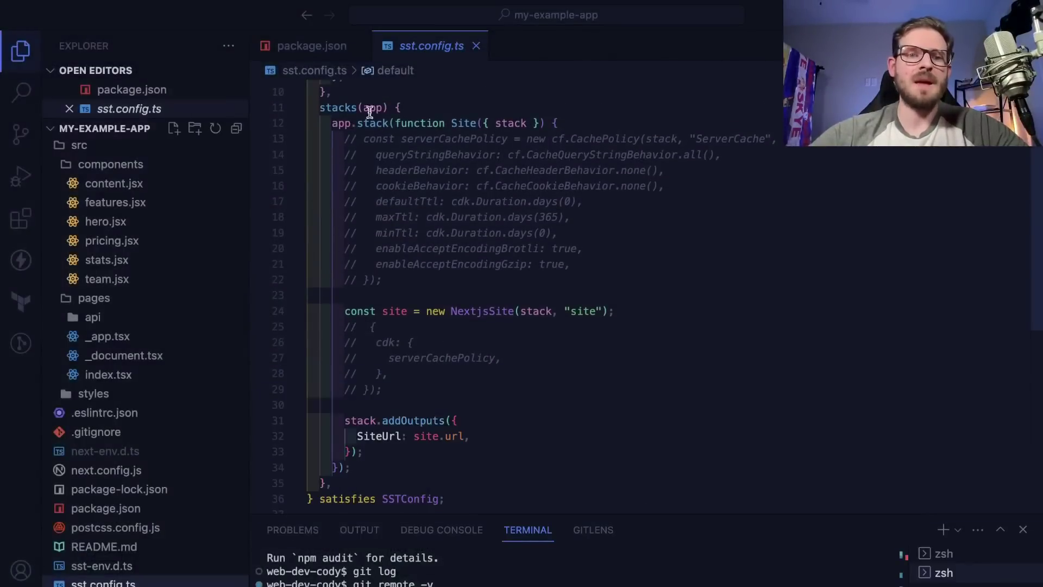
left_click_drag(363, 327, 383, 389)
left_click(414, 218)
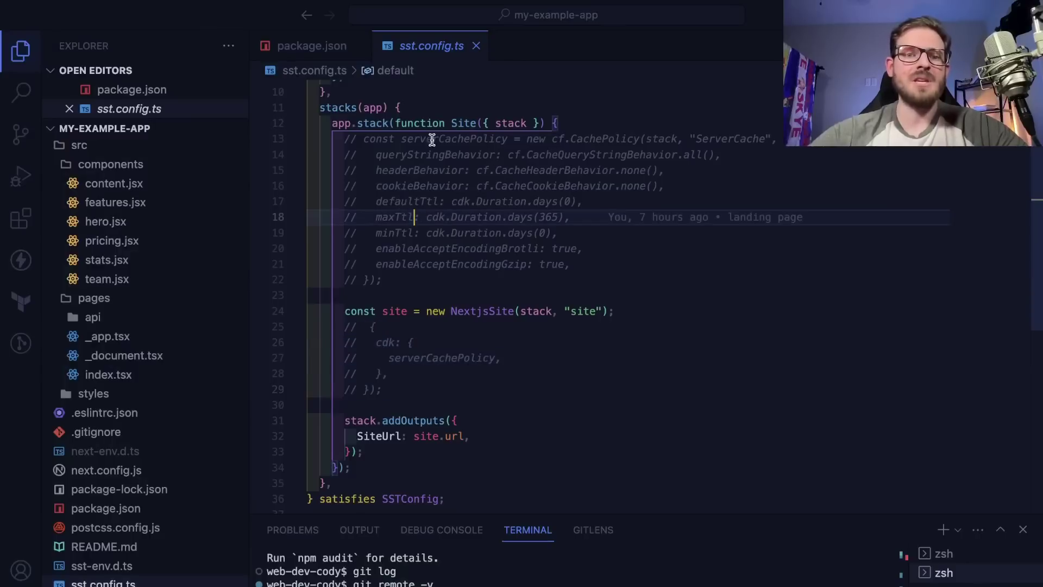
Step: Return to the OpenNext post and highlight the npx create-sst and npx sst deploy commands
key("super+Tab")
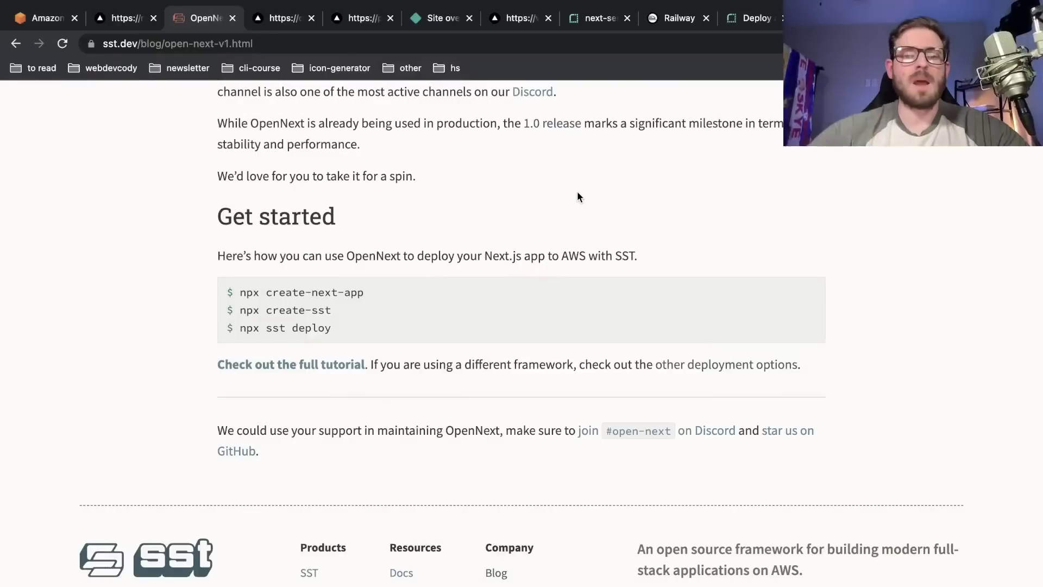
scroll(579, 197, "up", 5)
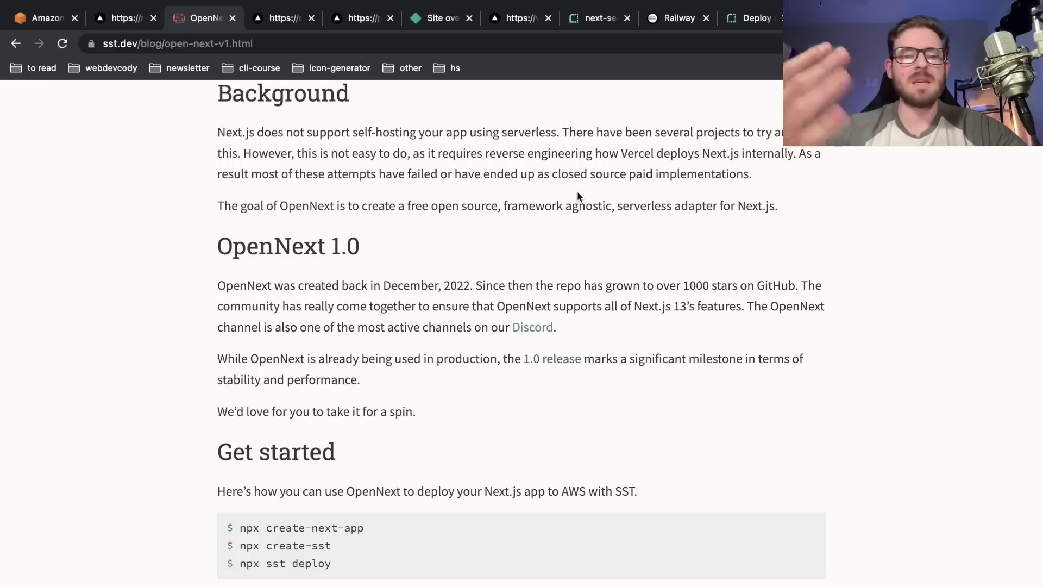
scroll(517, 233, "up", 3)
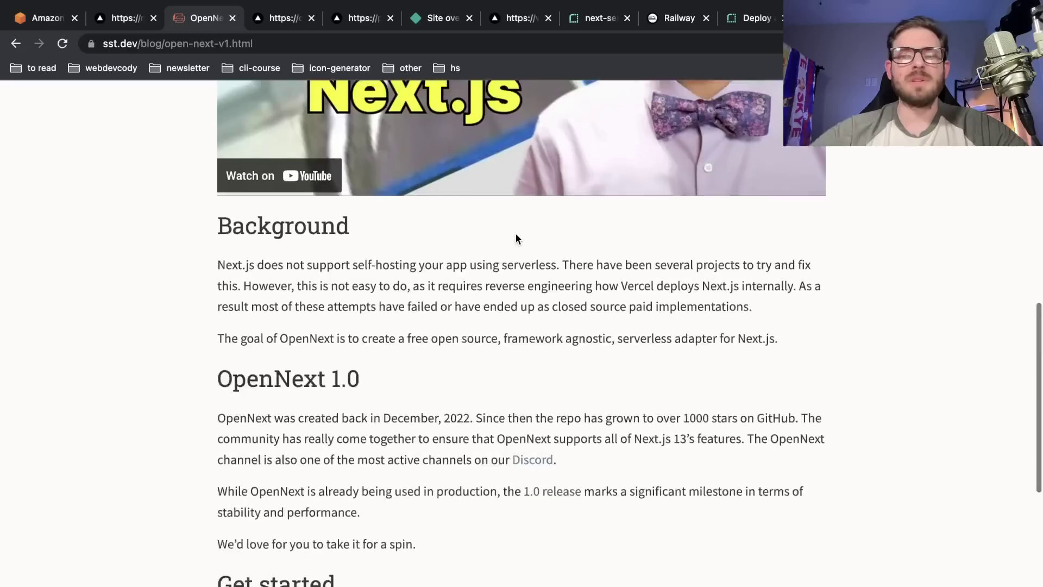
scroll(516, 233, "down", 8)
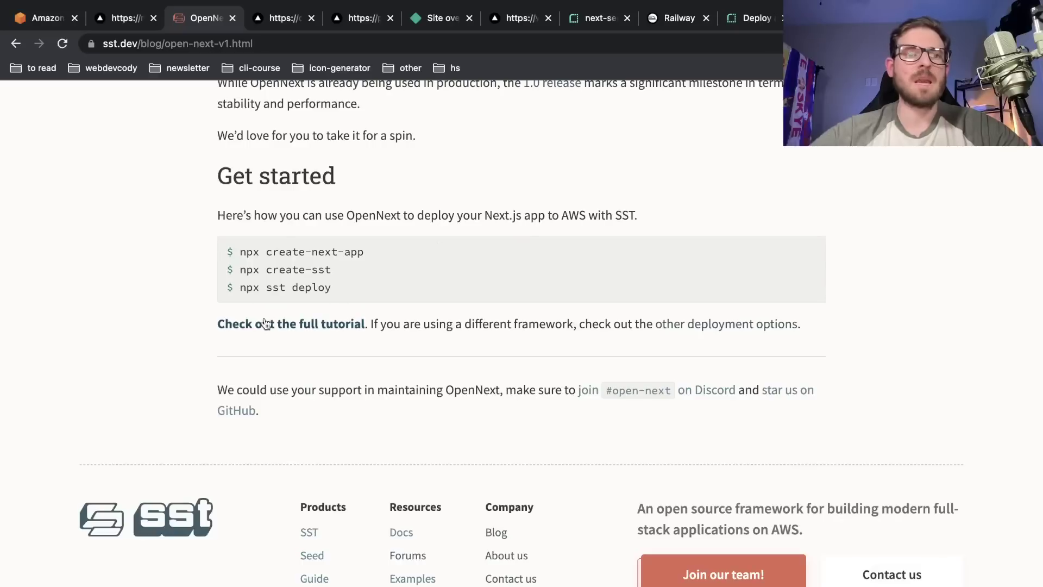
left_click_drag(243, 271, 361, 273)
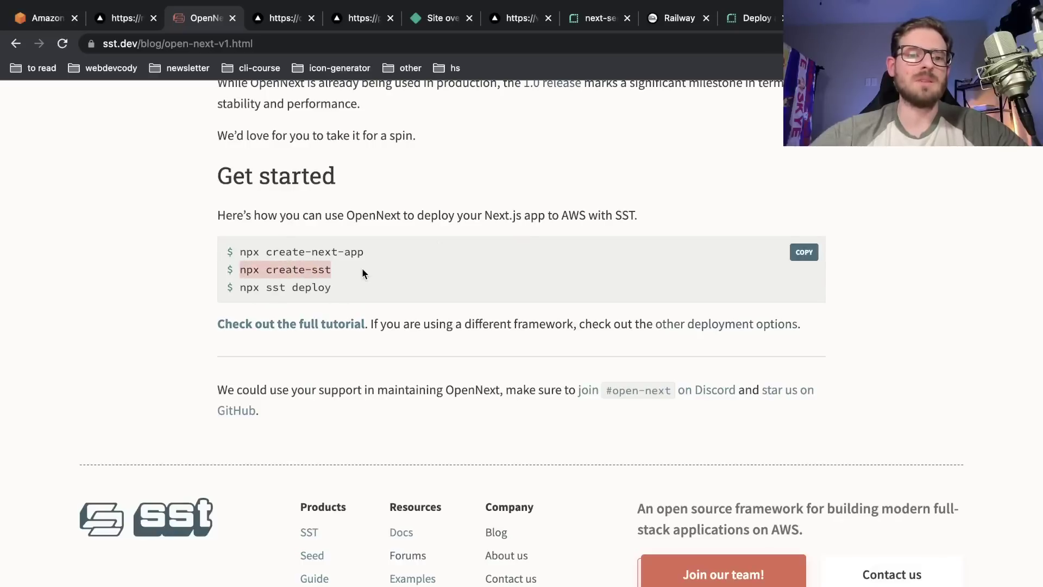
left_click_drag(233, 286, 353, 286)
left_click(369, 284)
scroll(369, 288, "up", 3)
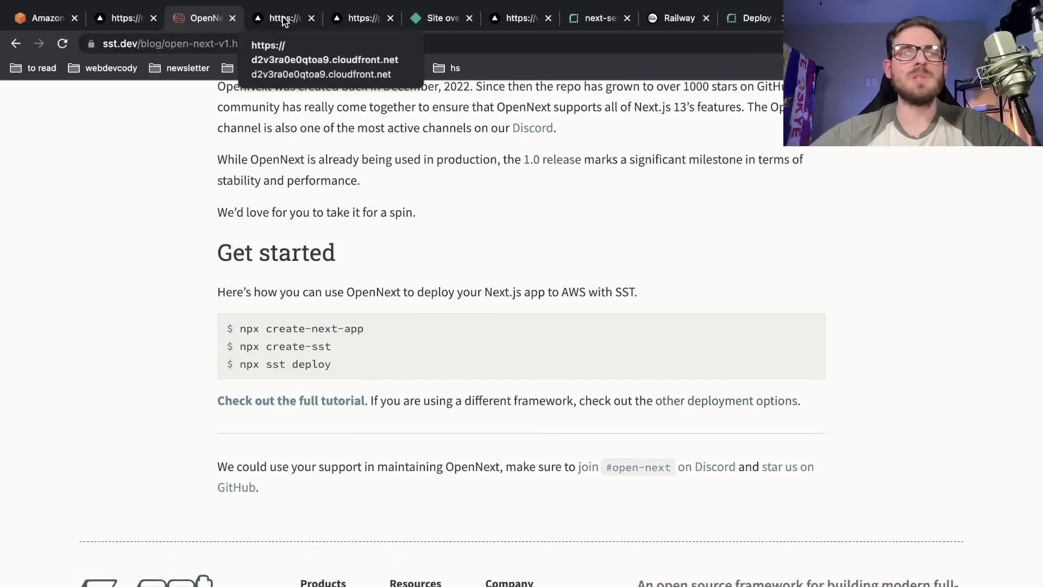
Step: On the CloudFront-hosted page, enlarge the Network panel, clear the log and reload
left_click(284, 22)
scroll(256, 173, "up", 10)
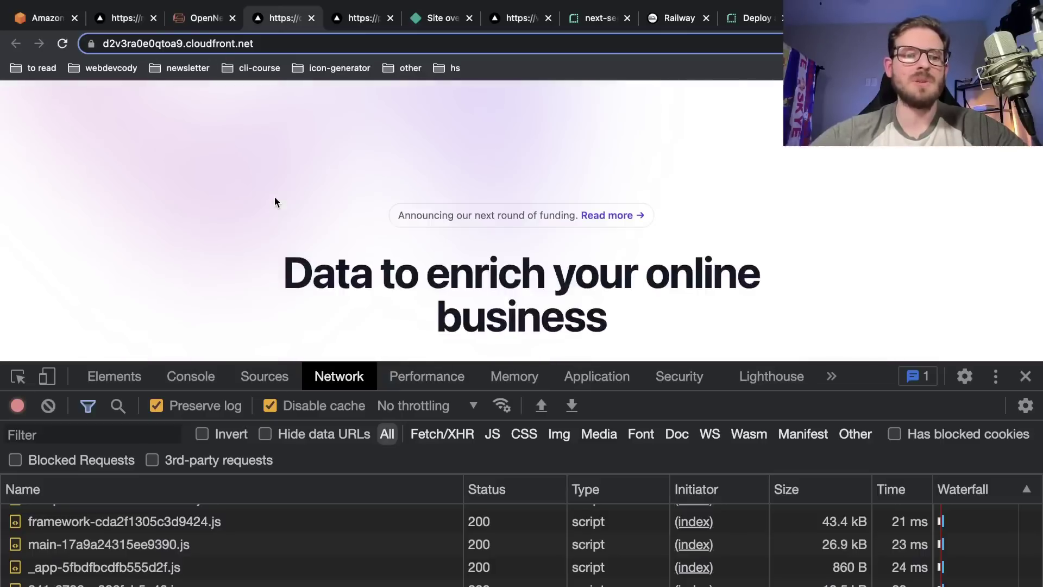
left_click(47, 405)
key("super+r")
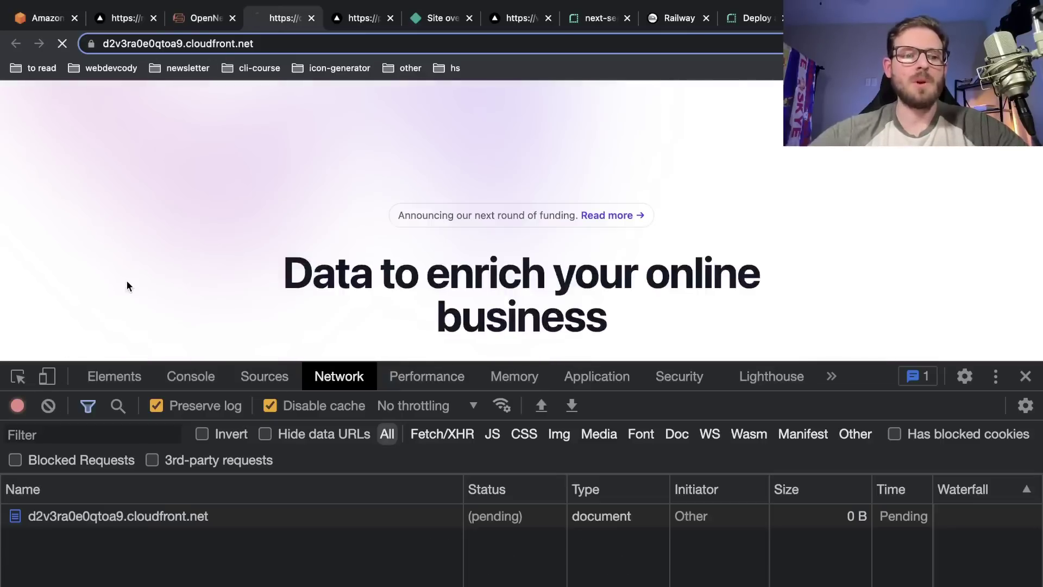
left_click_drag(852, 372, 847, 313)
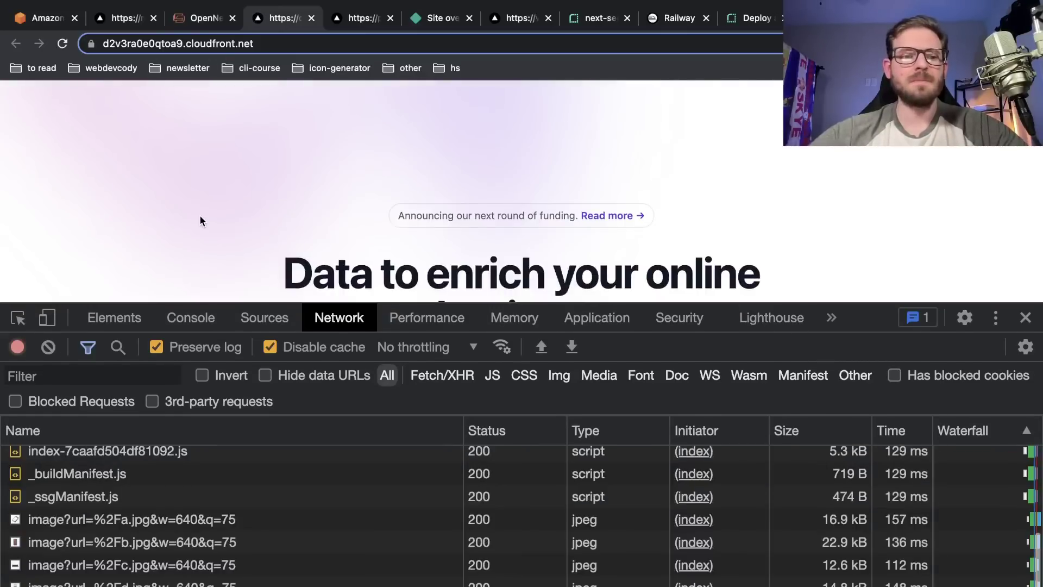
left_click(49, 352)
key("super+r")
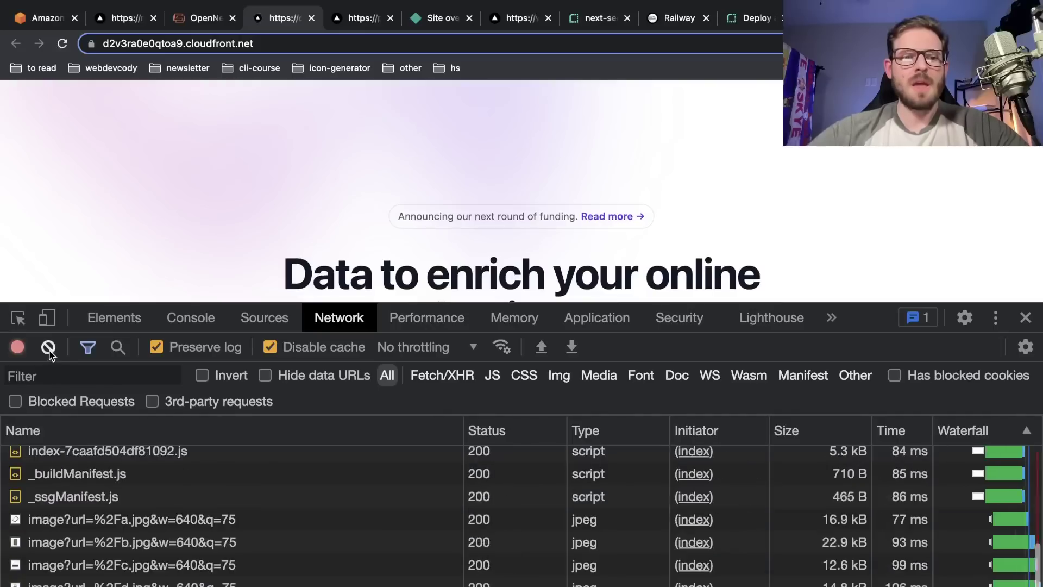
Step: Review the CloudFront request timings, then clear and reload once more for fresh times
scroll(299, 496, "up", 5)
scroll(299, 496, "down", 5)
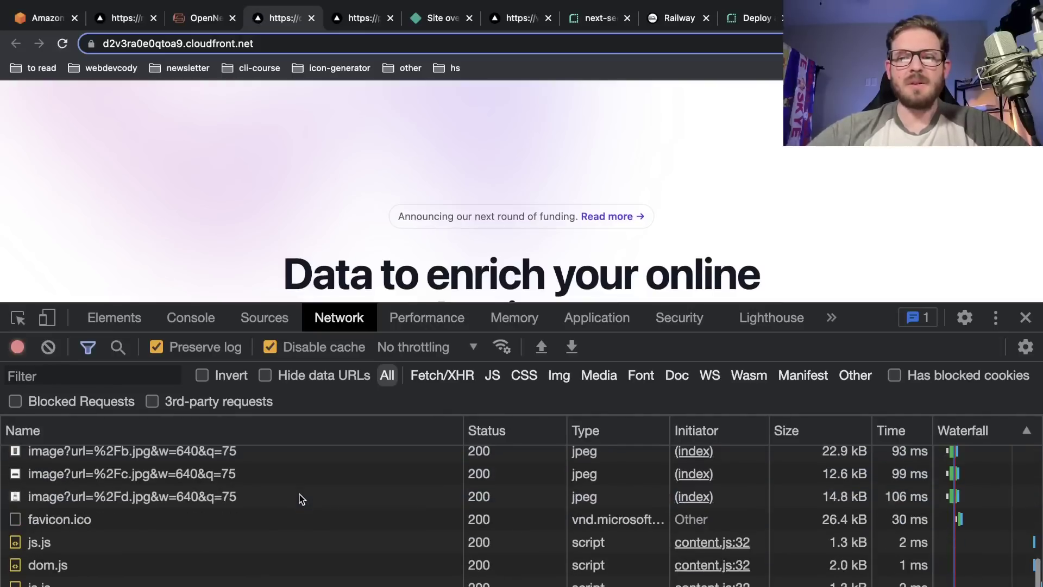
scroll(298, 496, "up", 3)
left_click_drag(825, 317, 862, 204)
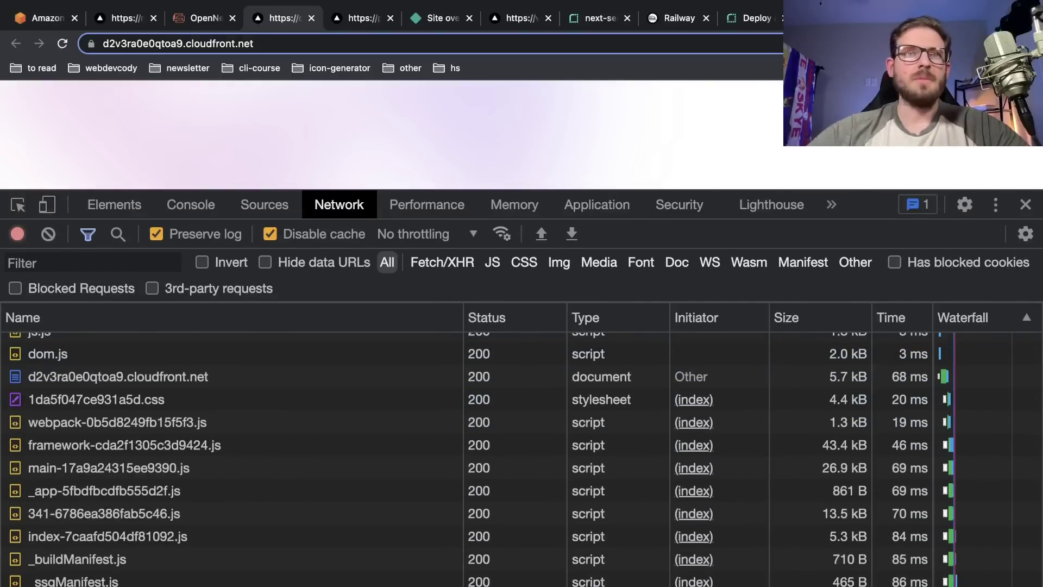
scroll(528, 321, "down", 2)
scroll(785, 510, "up", 2)
scroll(830, 482, "down", 2)
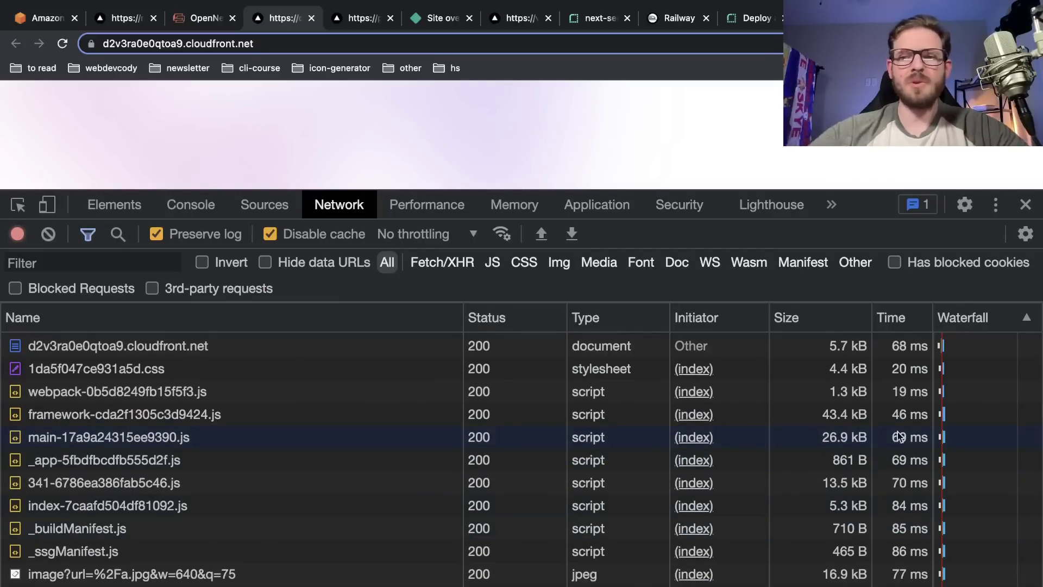
scroll(907, 442, "down", 3)
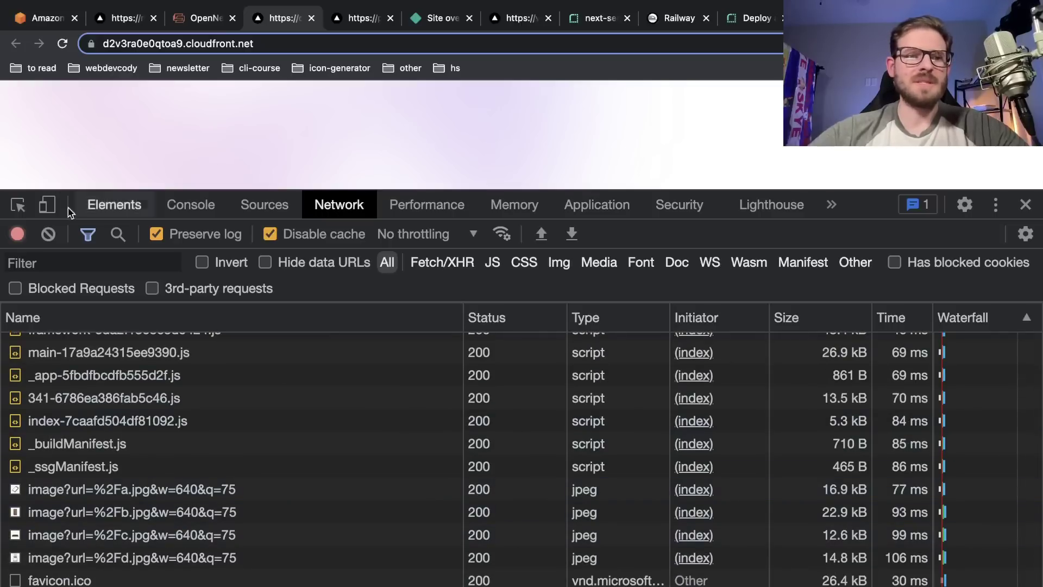
left_click(48, 234)
key("super+r")
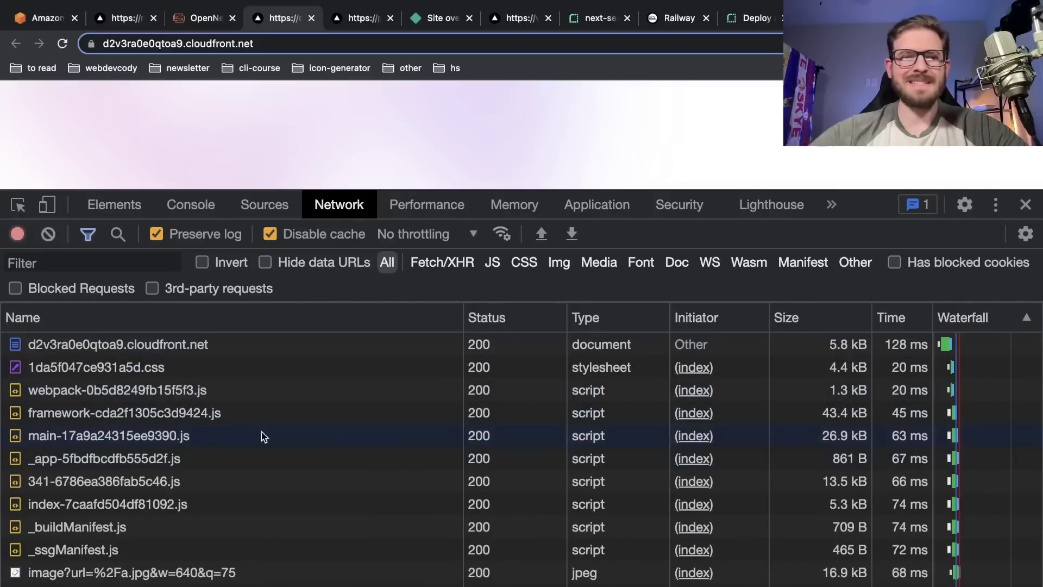
Step: Filter requests by '_app' to check the _app script's CloudFront headers, then clear the filter
left_click(229, 436)
left_click(345, 316)
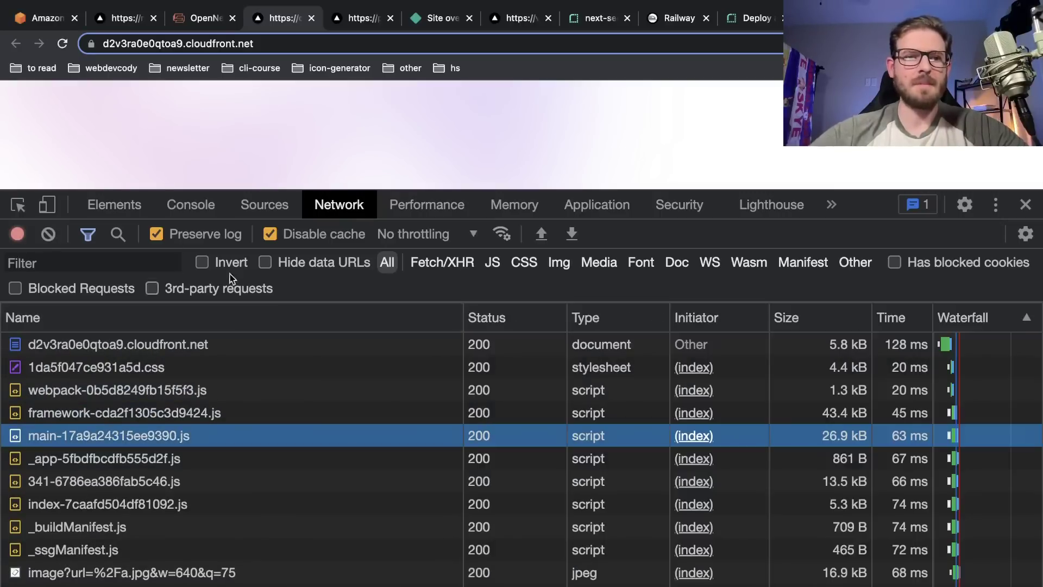
left_click(116, 263)
type("_app")
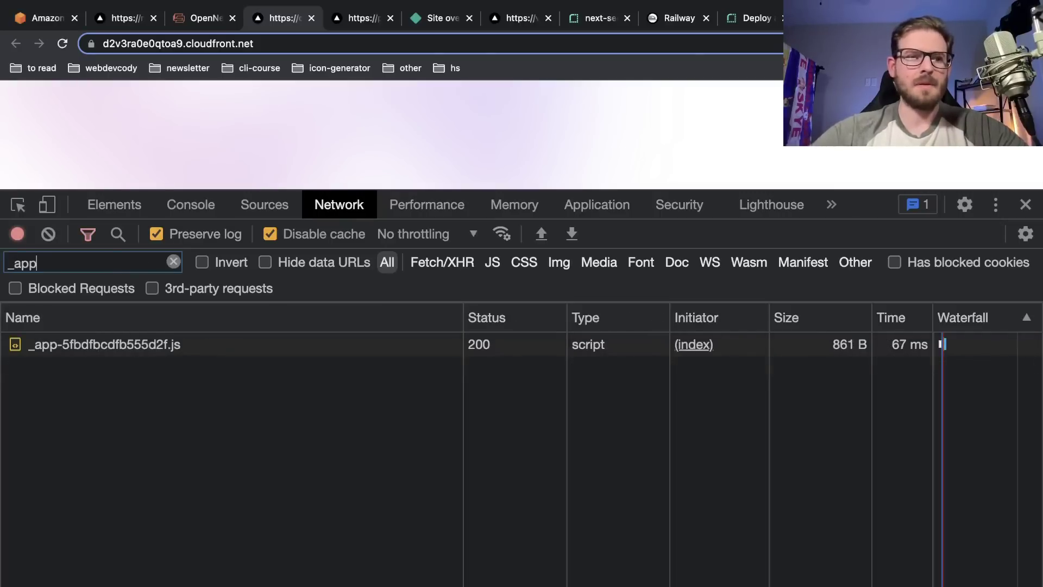
left_click(186, 344)
scroll(554, 446, "down", 5)
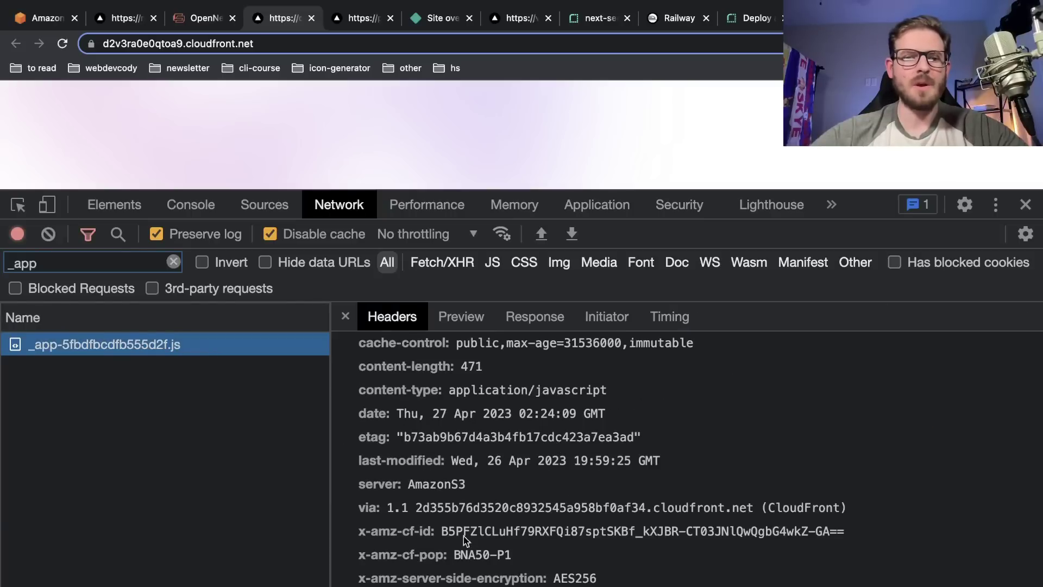
left_click(345, 315)
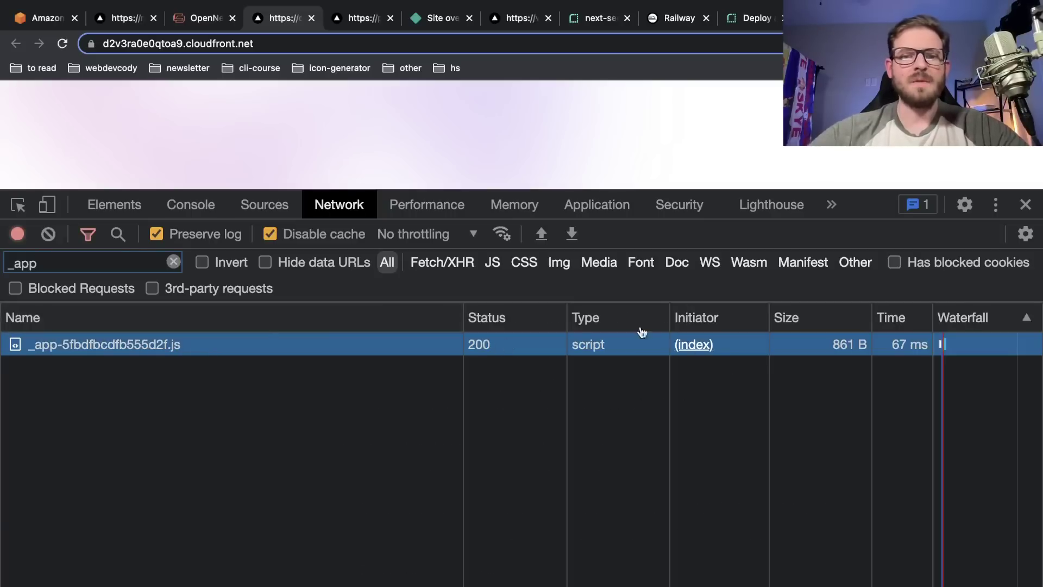
left_click(174, 262)
scroll(541, 414, "down", 3)
scroll(541, 414, "up", 2)
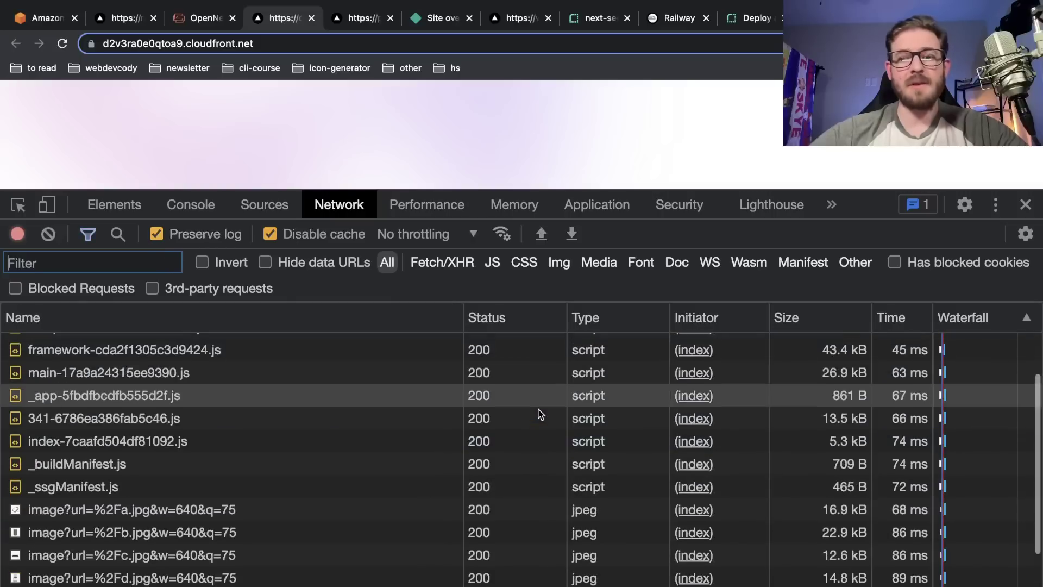
Step: Enlarge the Amplify tab's Network panel, then clear and repeatedly reload the CloudFront site
left_click(126, 18)
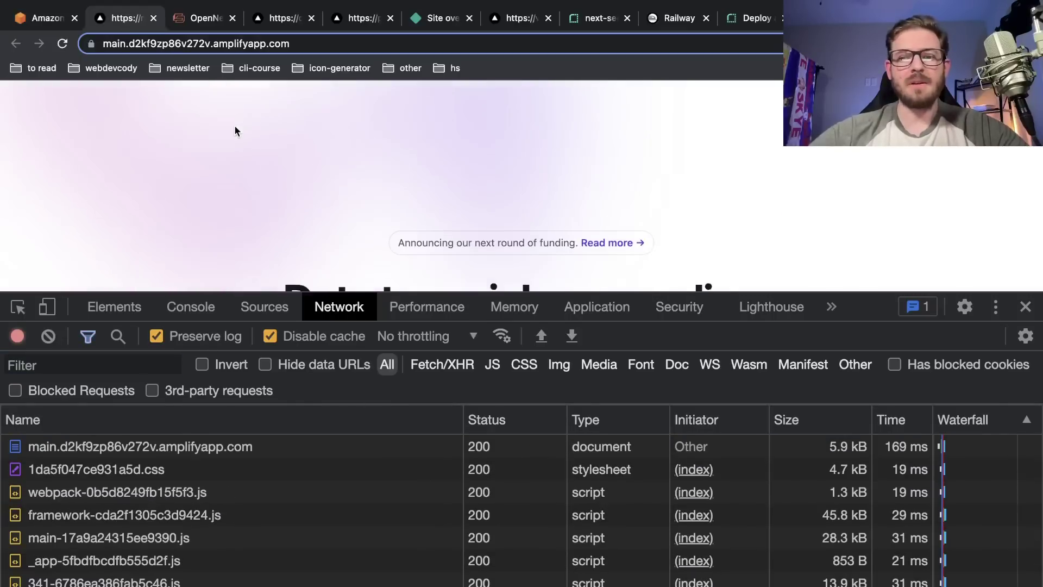
left_click_drag(880, 292, 880, 166)
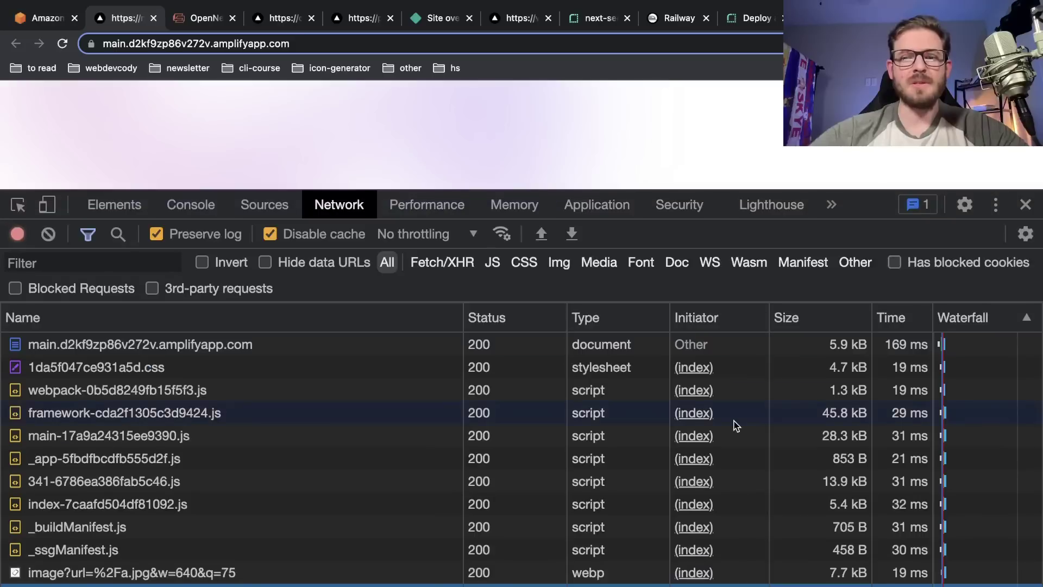
scroll(736, 426, "down", 2)
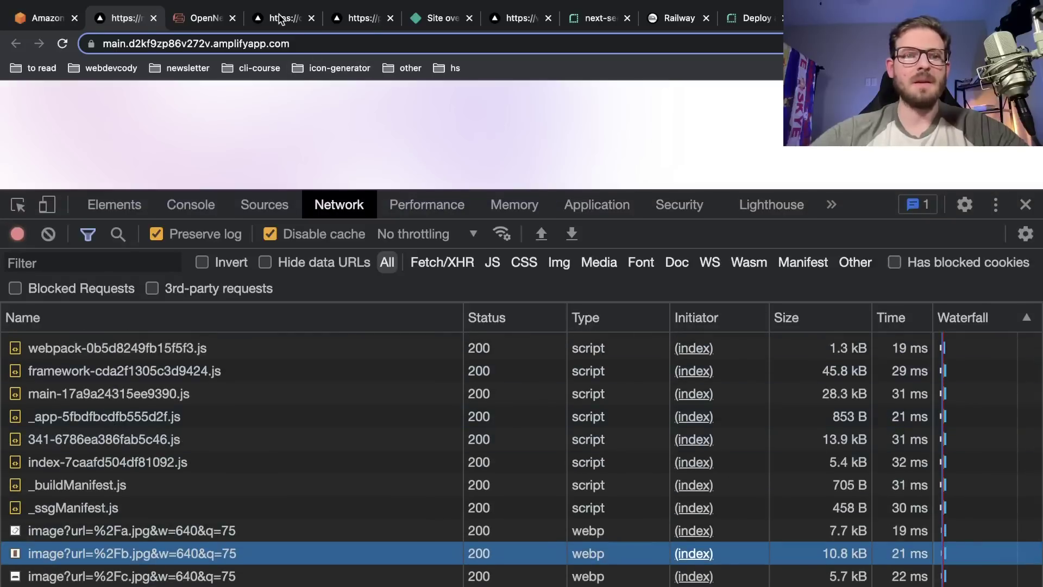
left_click(280, 19)
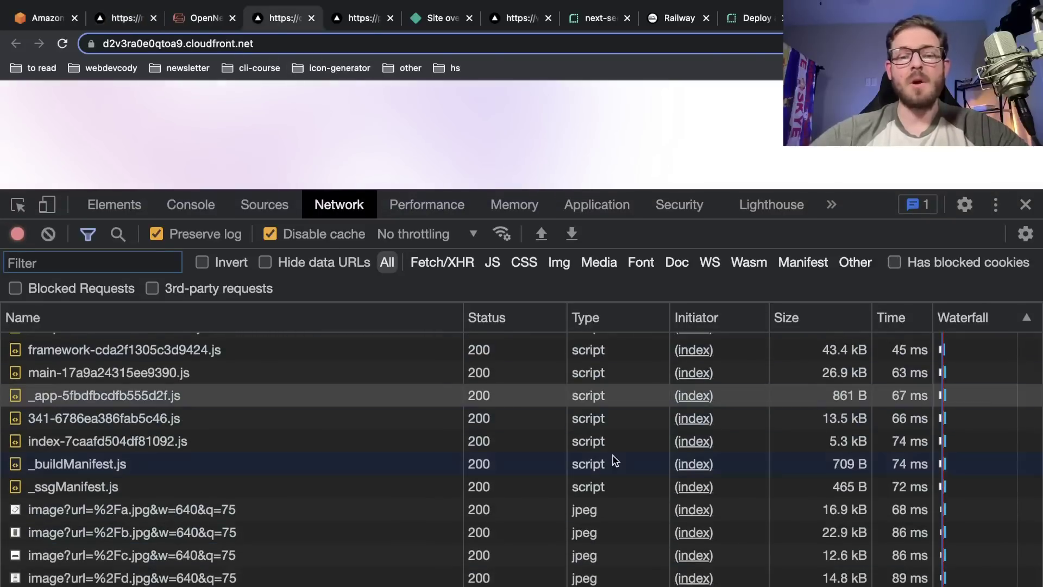
left_click(48, 235)
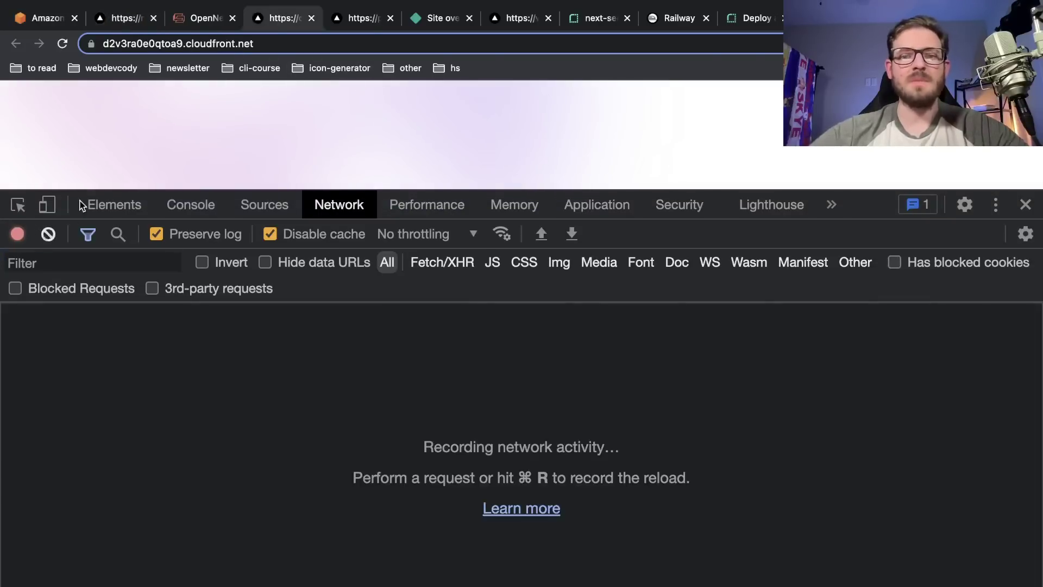
key("super+r")
mouse_move(932, 470)
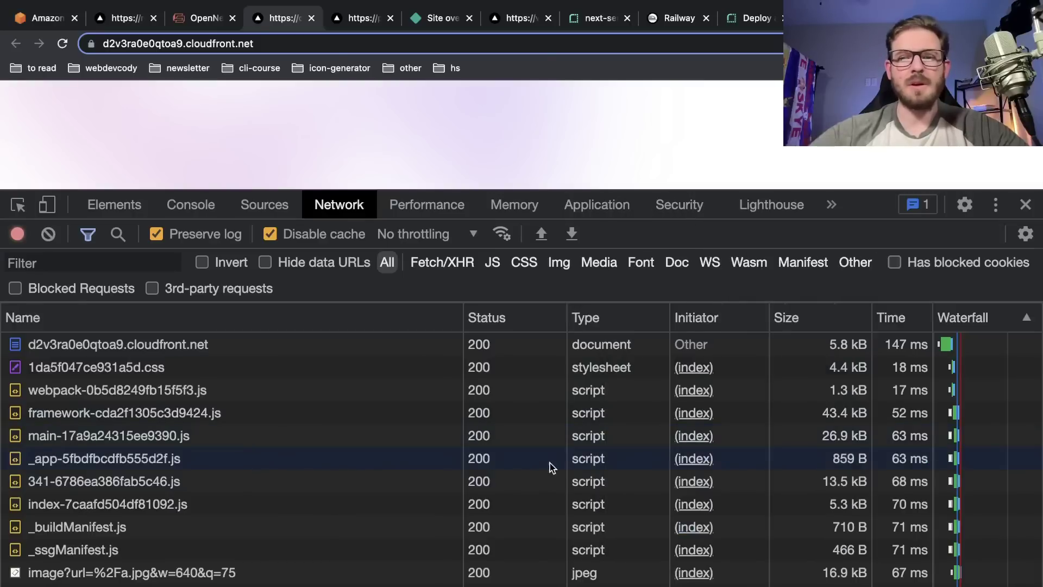
key("super+r")
scroll(834, 452, "up", 3)
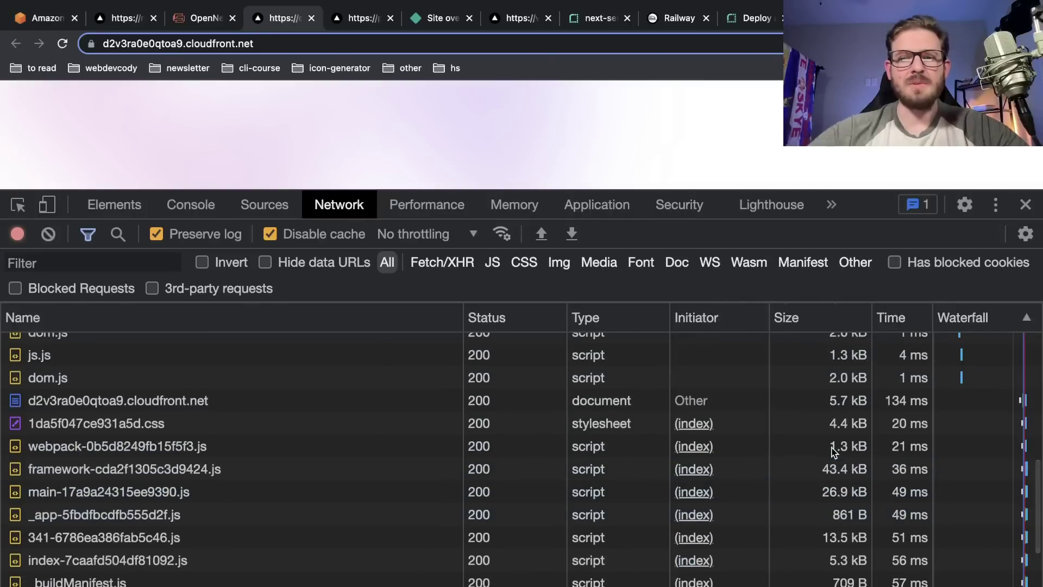
key("super+r")
scroll(670, 451, "up", 2)
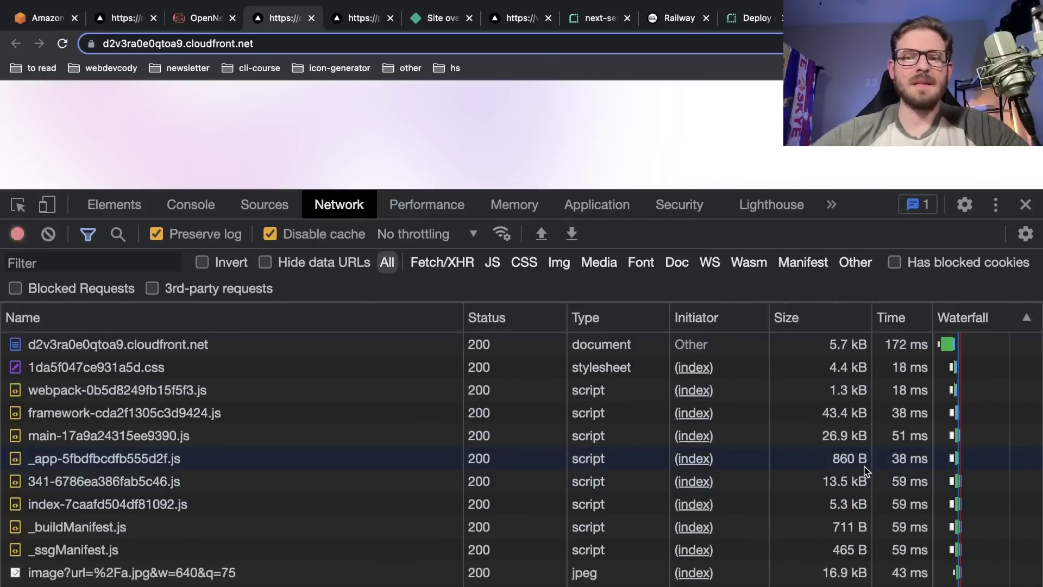
scroll(865, 471, "down", 3)
scroll(865, 471, "up", 3)
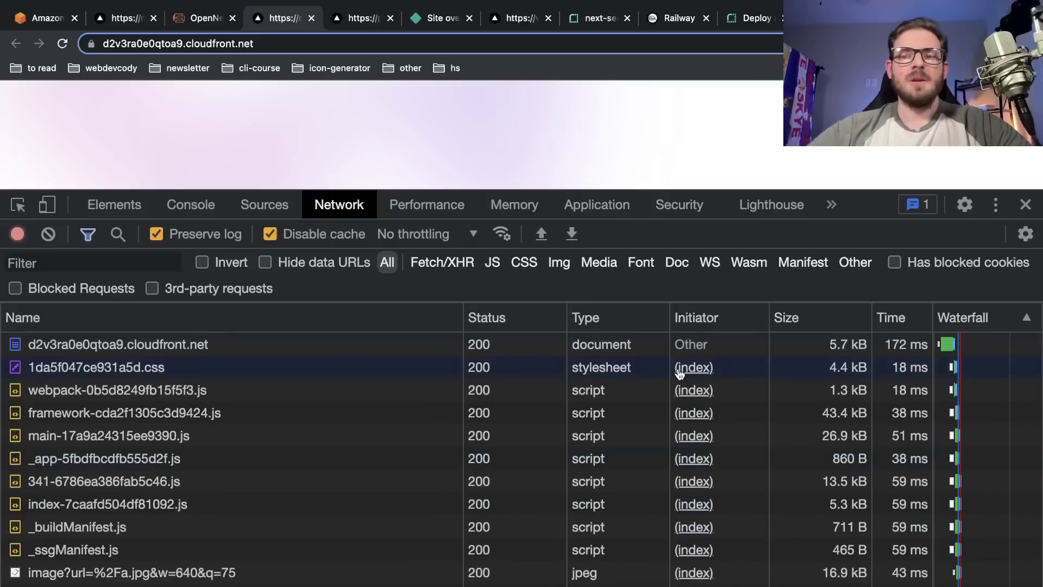
Step: Clear and reload the Amplify deployment's requests, compare with CloudFront, then reopen the Vercel project page
left_click(123, 18)
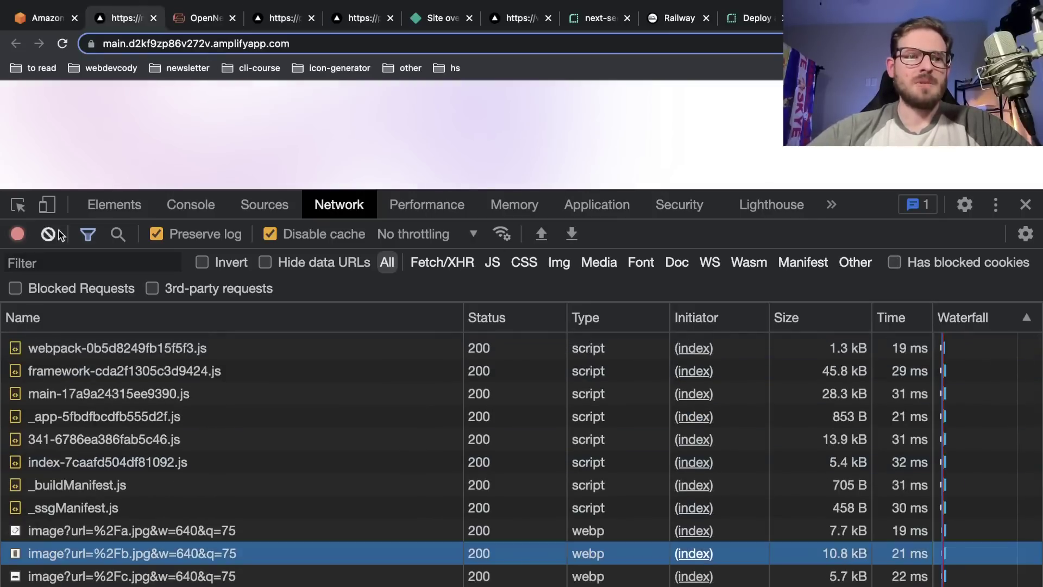
key("super+r")
scroll(387, 409, "up", 2)
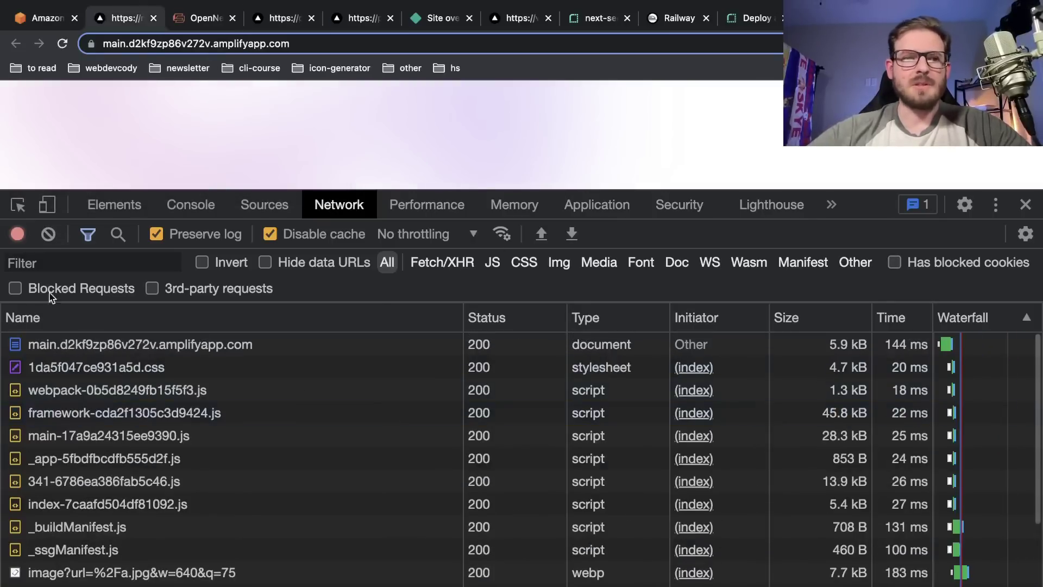
left_click(47, 233)
key("super+r")
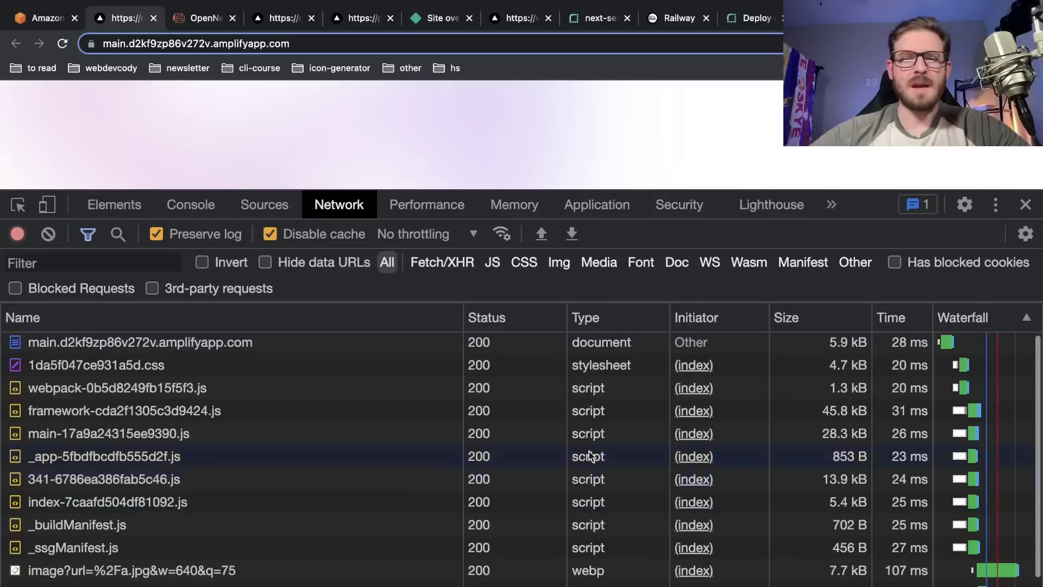
left_click(270, 22)
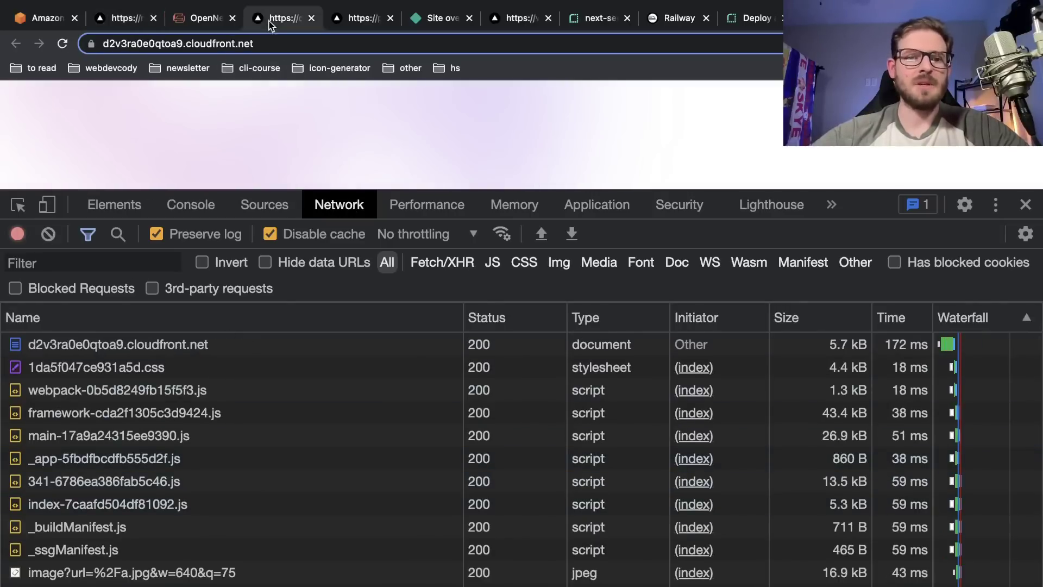
scroll(344, 400, "down", 3)
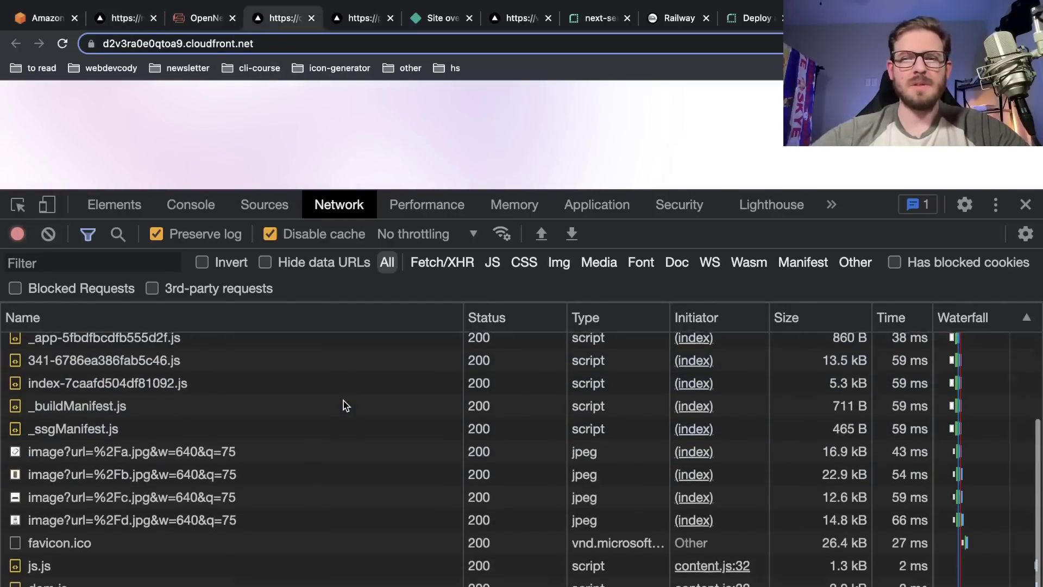
scroll(343, 400, "up", 3)
key("super+shift+t")
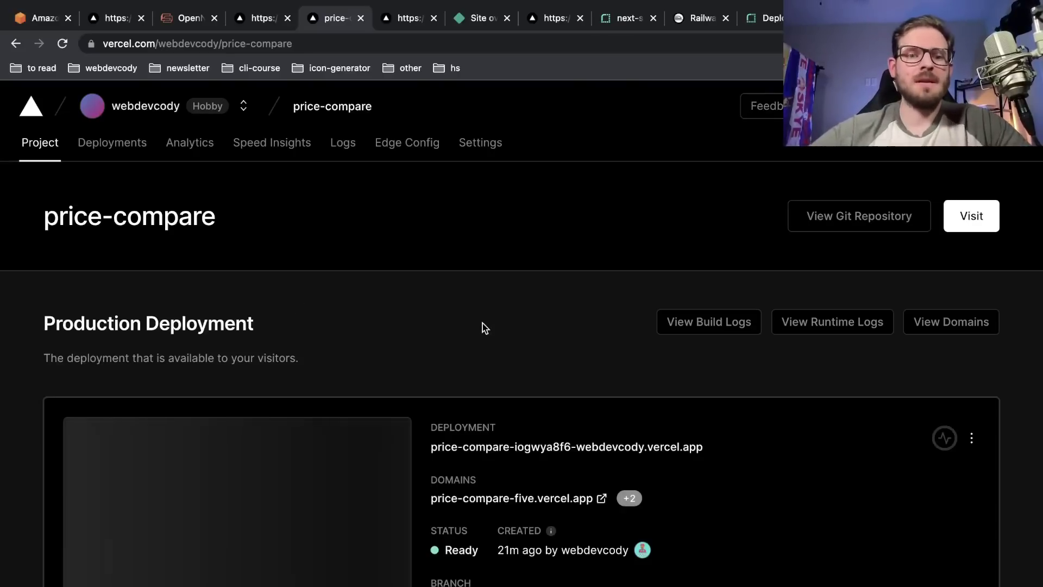
Step: Scroll through the Ready production deployment at price-compare-five.vercel.app, built from main
scroll(482, 324, "down", 1)
scroll(495, 310, "down", 1)
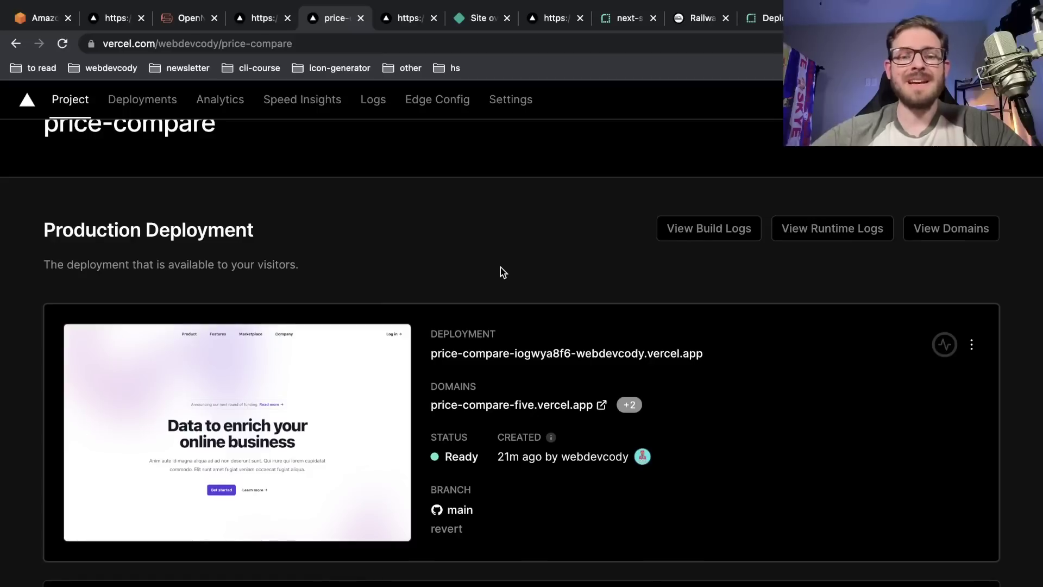
scroll(501, 270, "down", 3)
scroll(500, 272, "up", 1)
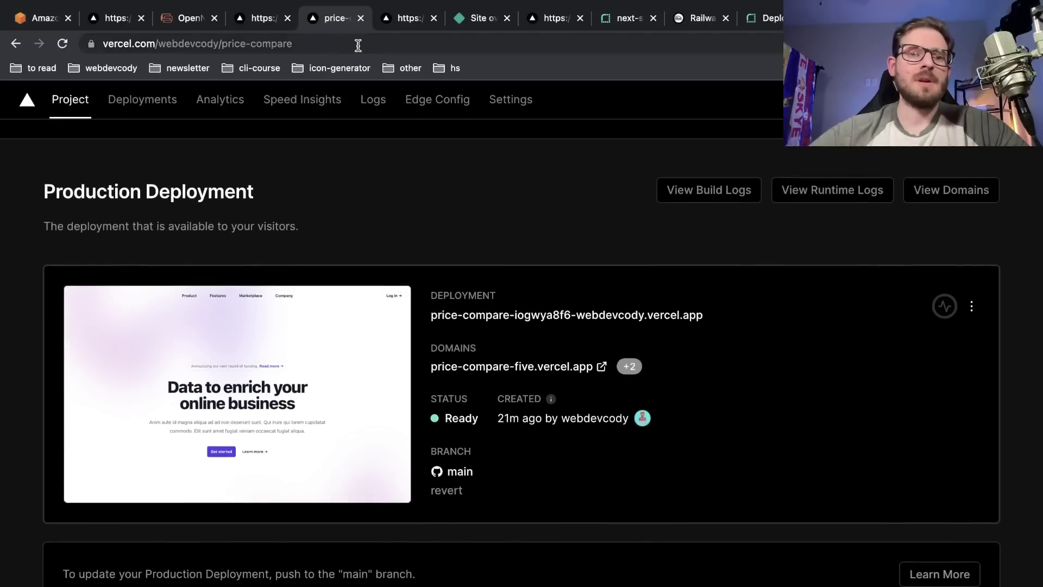
scroll(396, 288, "up", 3)
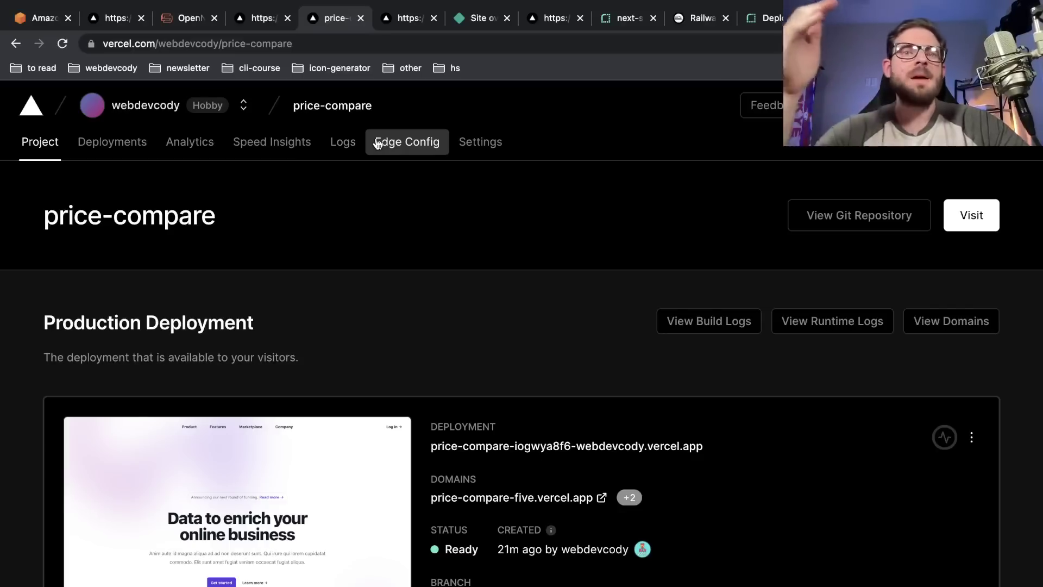
Step: Open web analytics, then the account Usage page to check Hobby-plan limits
left_click(190, 140)
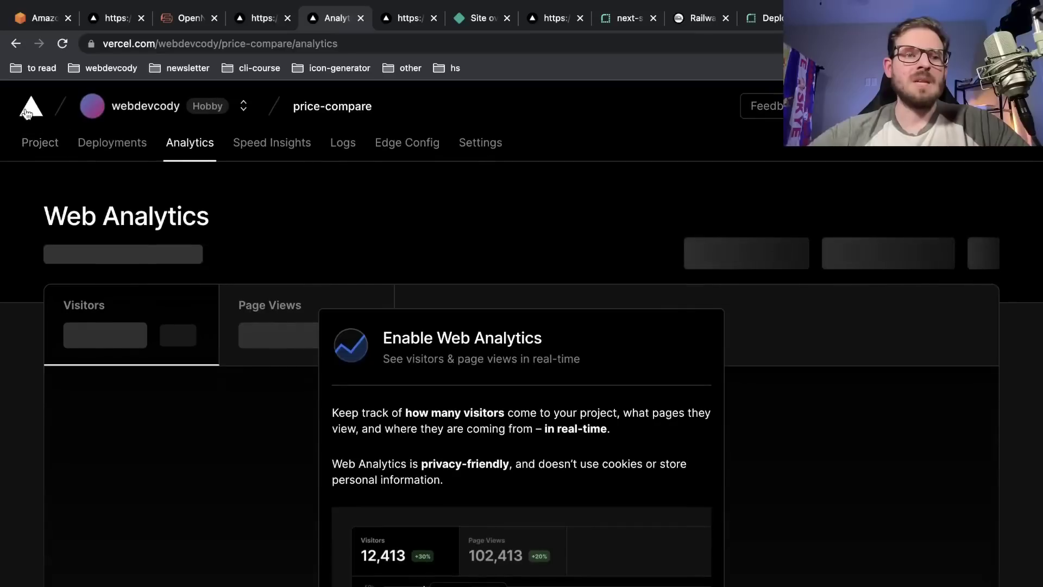
left_click(25, 113)
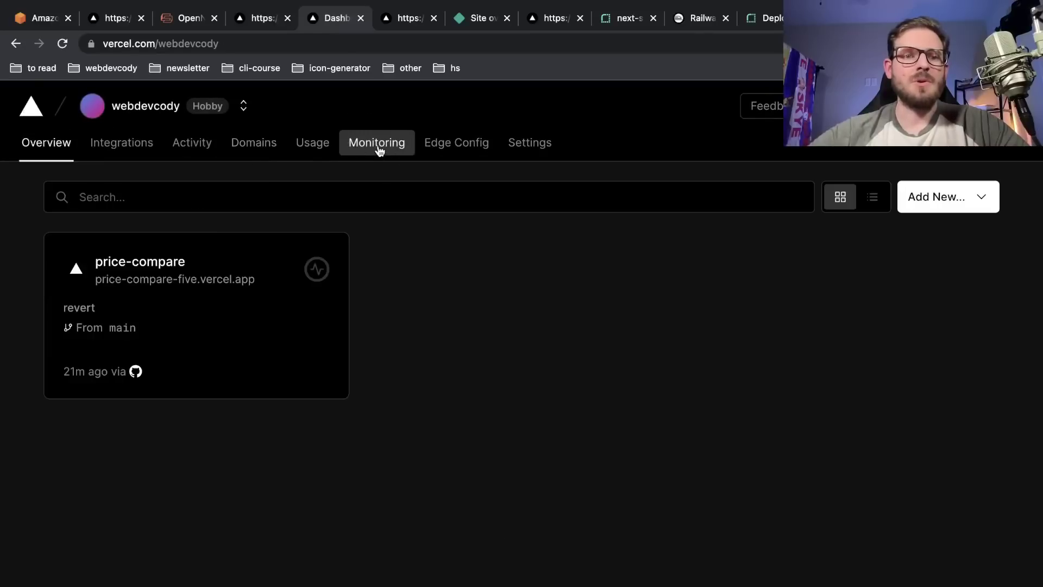
left_click(311, 142)
scroll(290, 261, "down", 2)
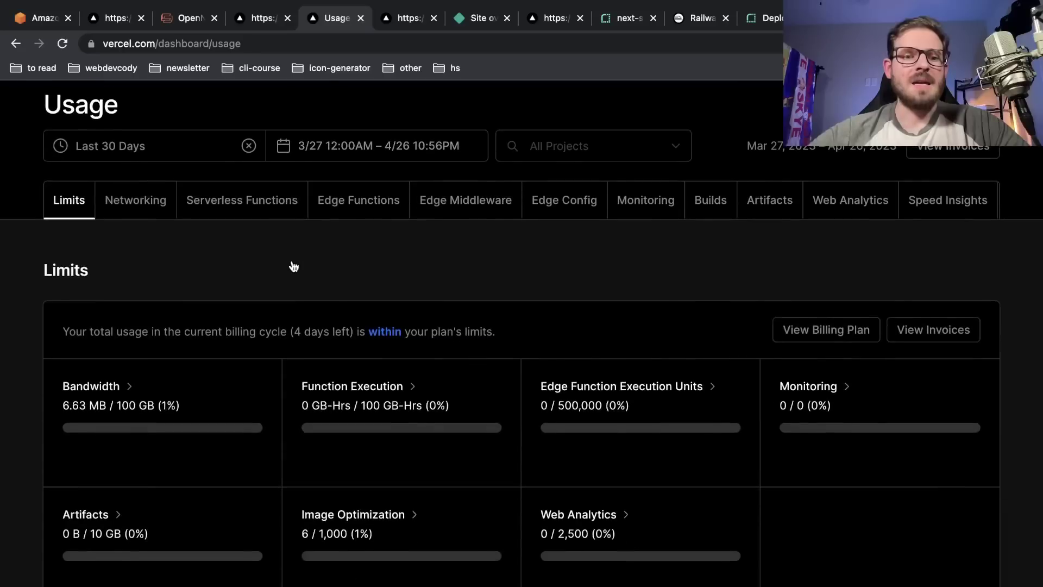
scroll(293, 264, "up", 2)
scroll(277, 409, "down", 3)
scroll(275, 416, "up", 3)
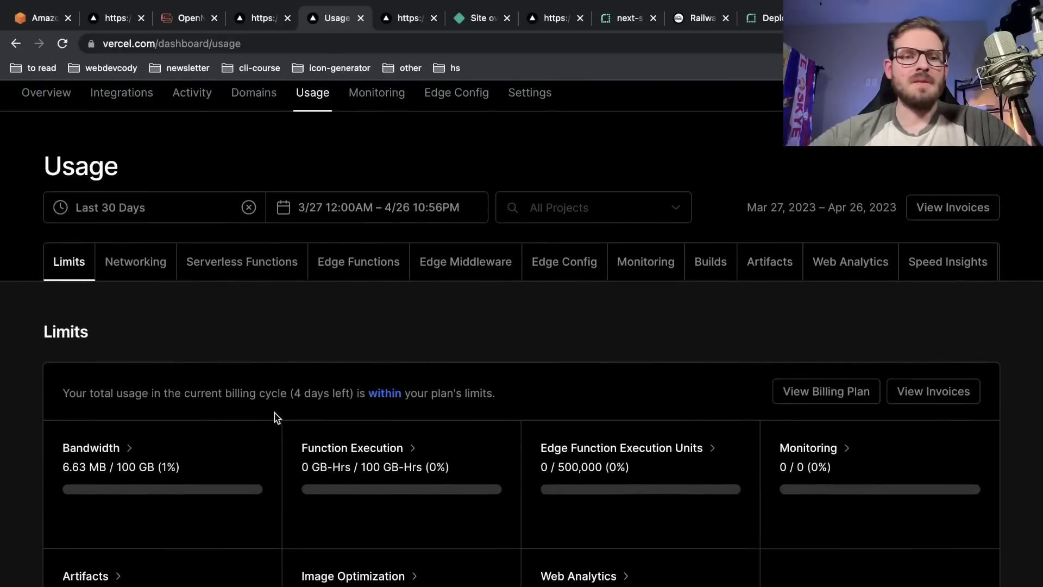
Step: Review Networking usage, including 6.63 MB of 100 GB bandwidth and top paths, plus Builds
left_click(263, 273)
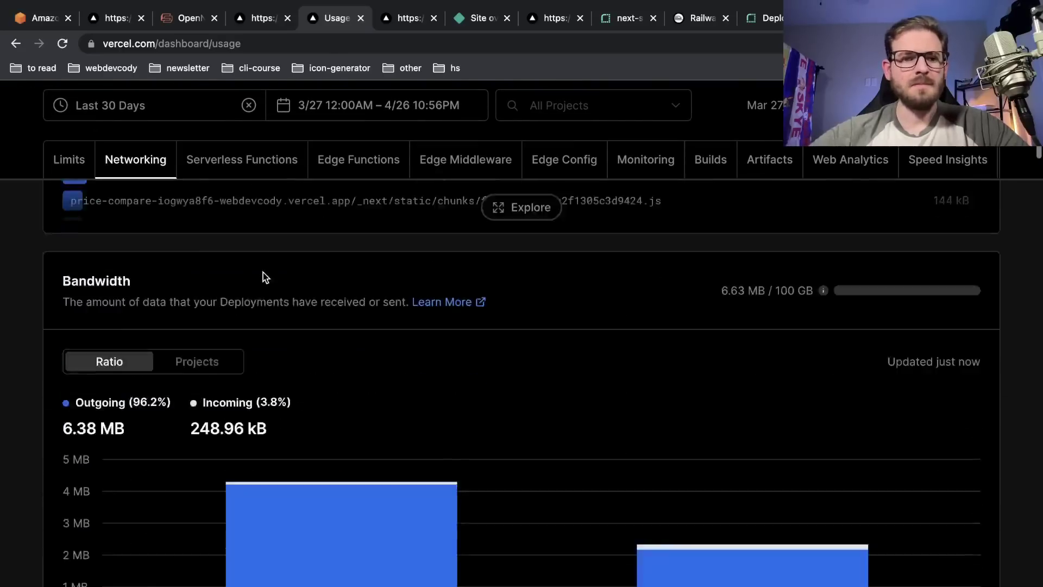
scroll(263, 272, "down", 10)
scroll(263, 272, "up", 15)
scroll(263, 272, "down", 7)
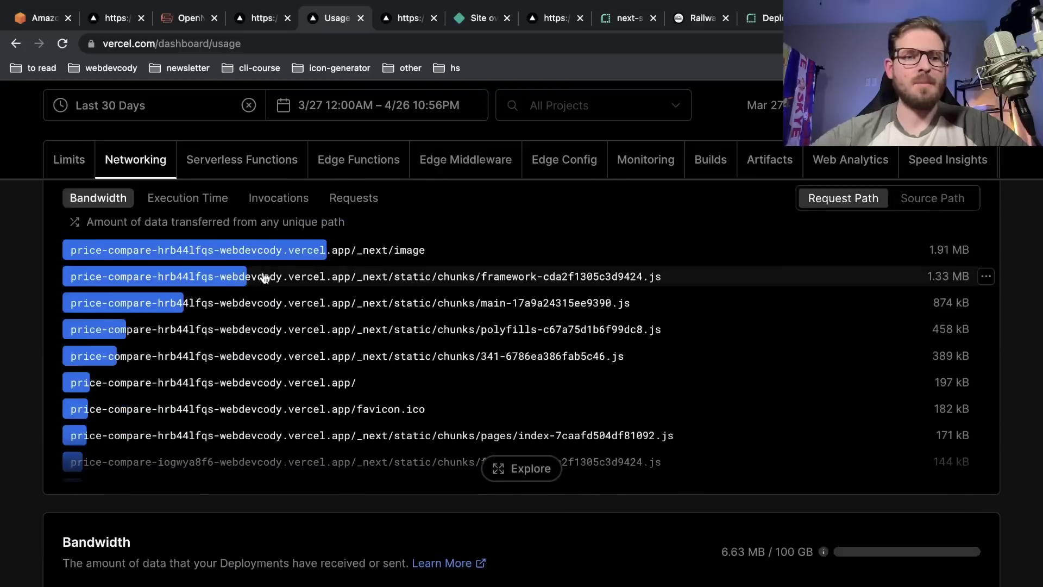
scroll(265, 278, "up", 1)
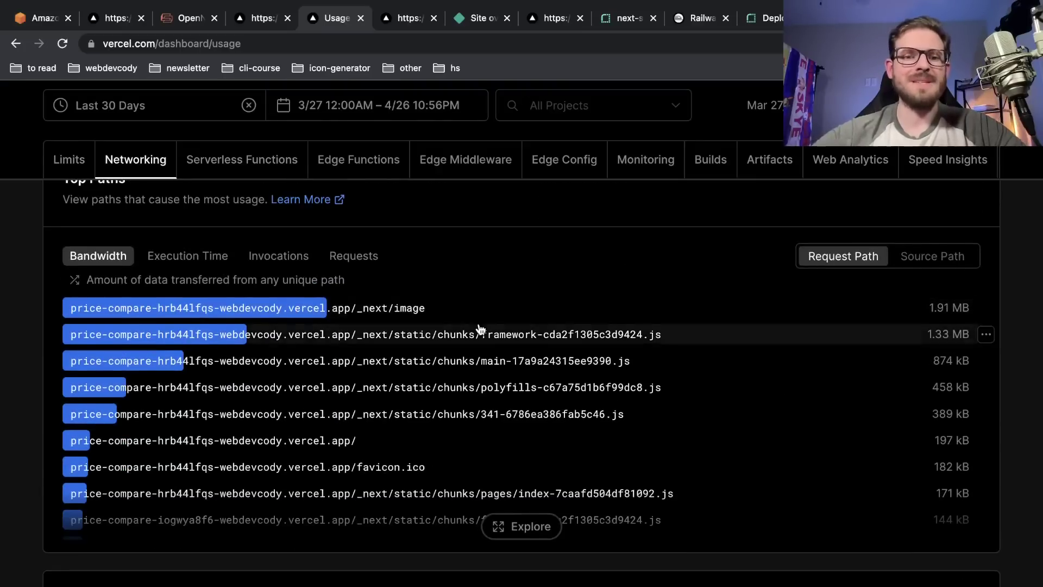
scroll(480, 329, "down", 1)
scroll(880, 423, "up", 1)
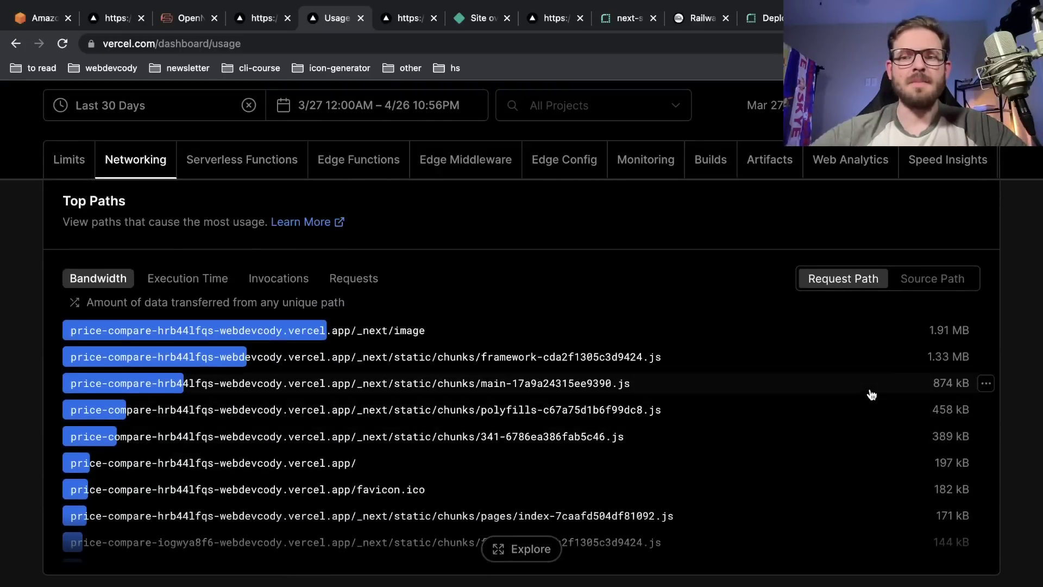
scroll(813, 342, "up", 5)
scroll(813, 342, "down", 5)
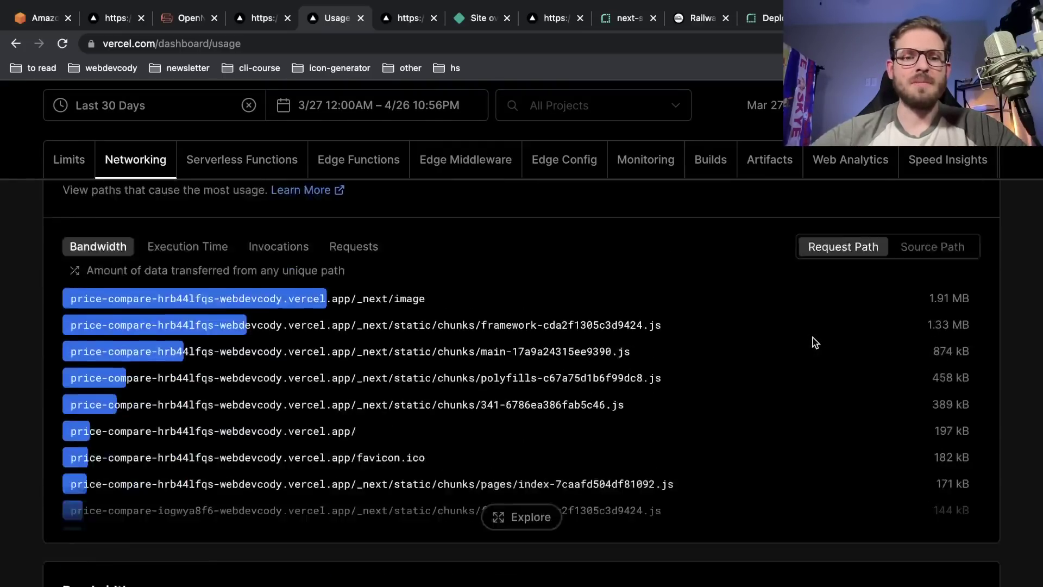
scroll(813, 338, "down", 20)
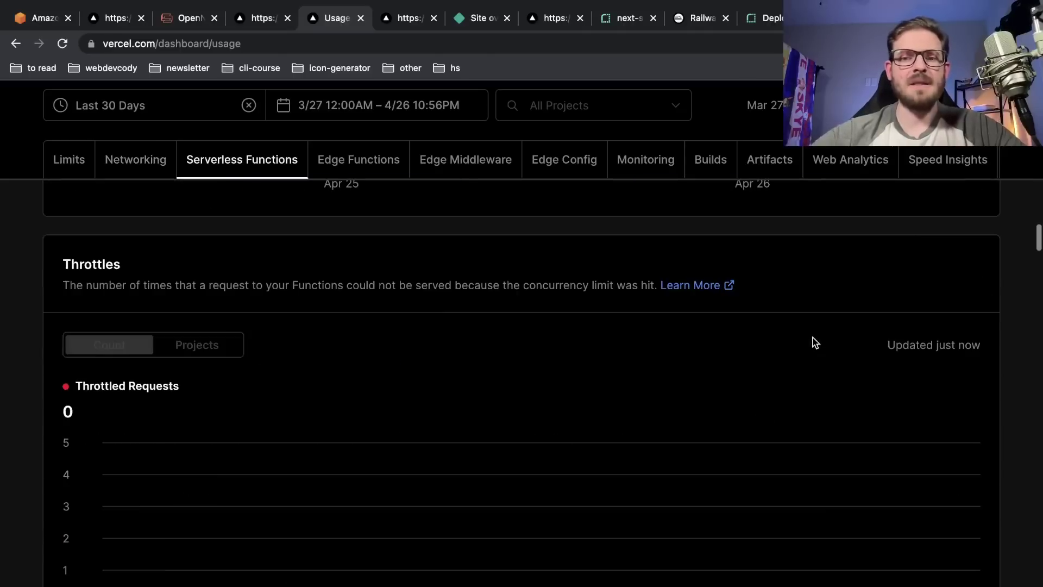
scroll(813, 338, "down", 20)
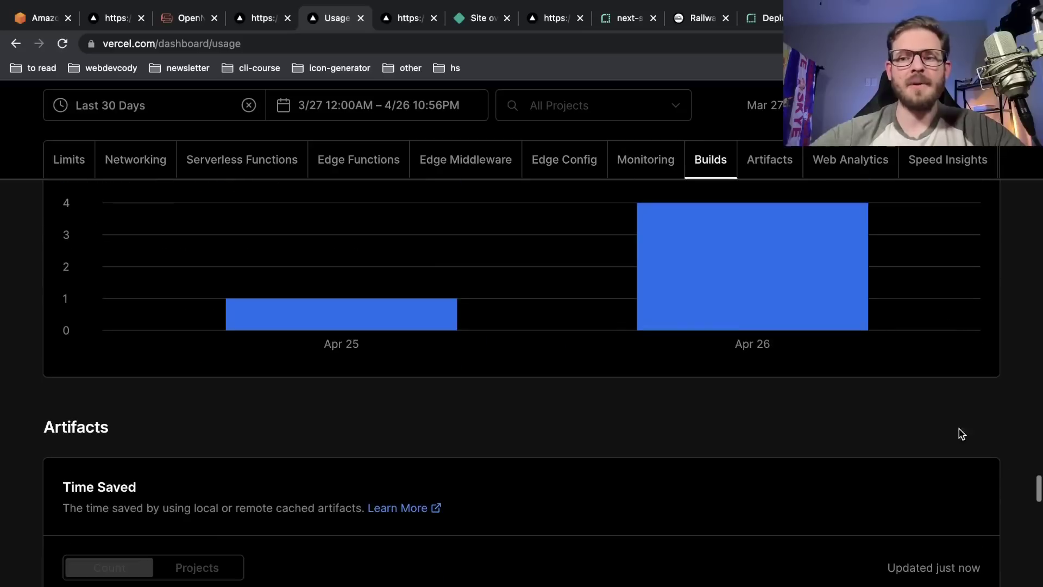
scroll(978, 411, "up", 5)
scroll(1037, 410, "down", 20)
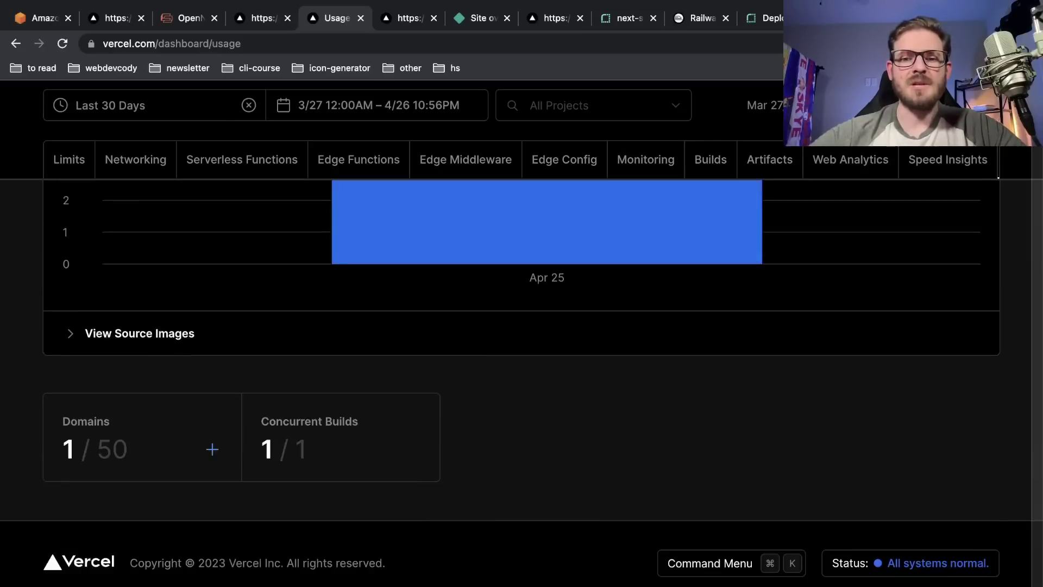
scroll(720, 263, "up", 20)
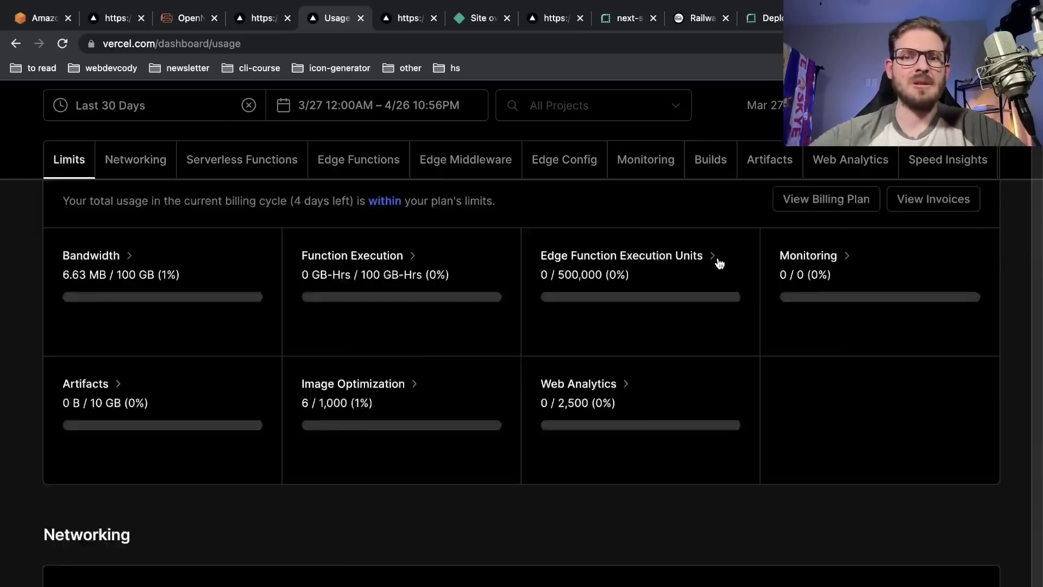
scroll(720, 263, "up", 5)
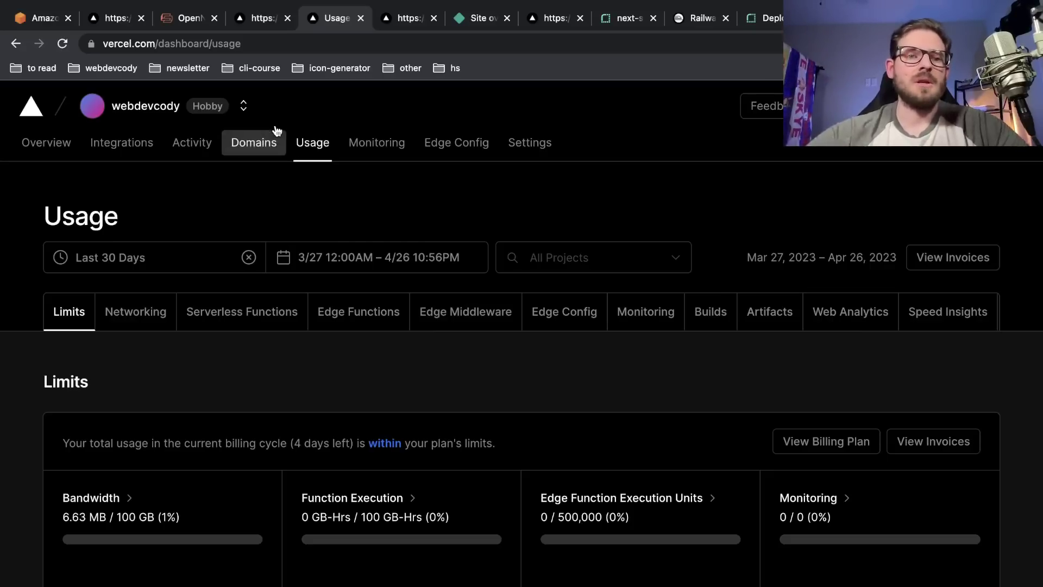
Step: On the Vercel-hosted site's tab, clear the Network log, reload, and reset zoom to 100%
left_click(397, 20)
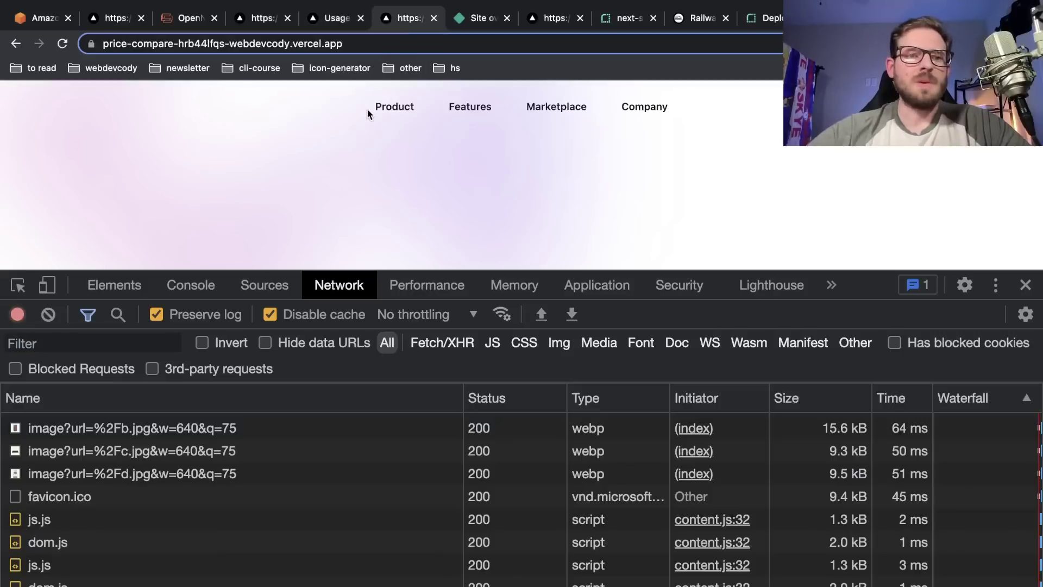
left_click(48, 321)
key("super+r")
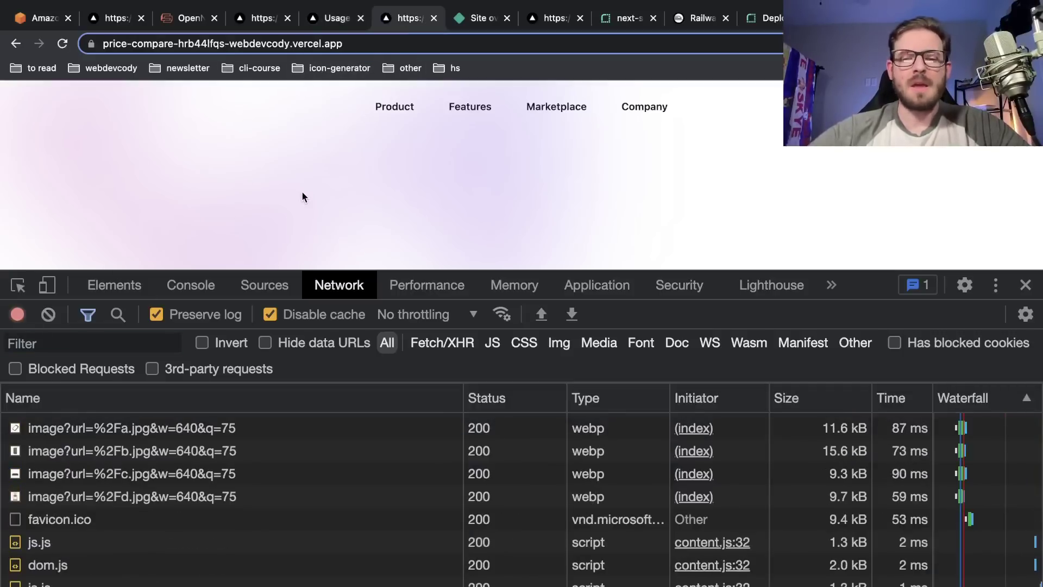
key("super+0")
scroll(299, 197, "down", 10)
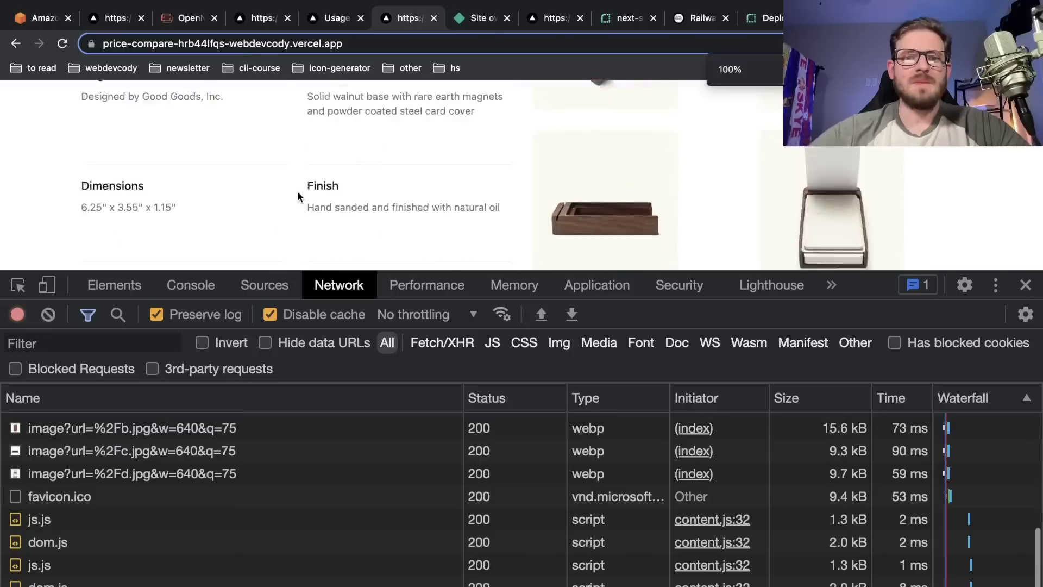
scroll(297, 192, "up", 15)
Step: Re-clear and reload, then enlarge DevTools to see requests returning 200 in 46–86 ms
left_click(48, 316)
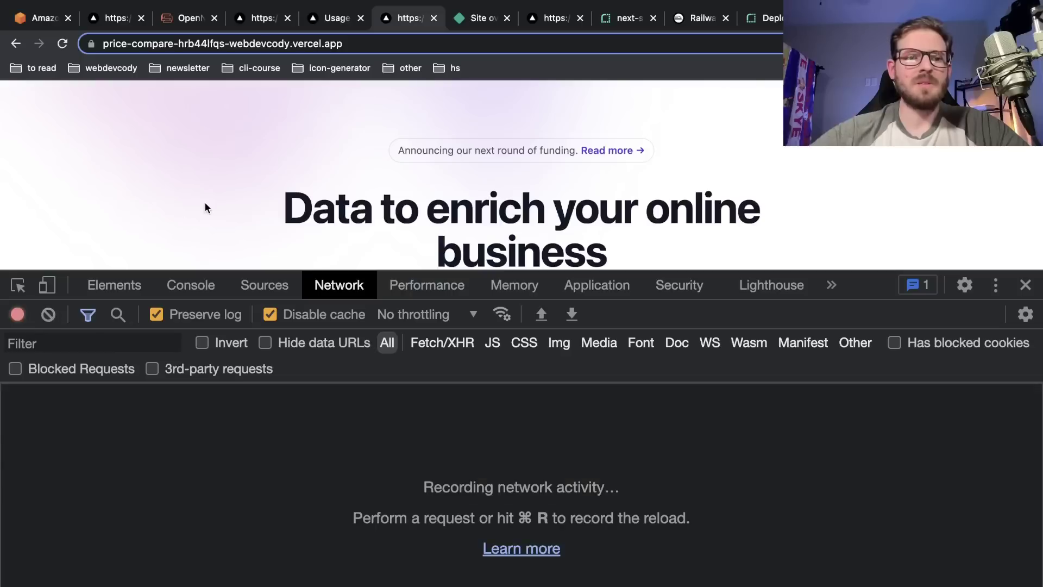
key("super+r")
scroll(285, 435, "up", 3)
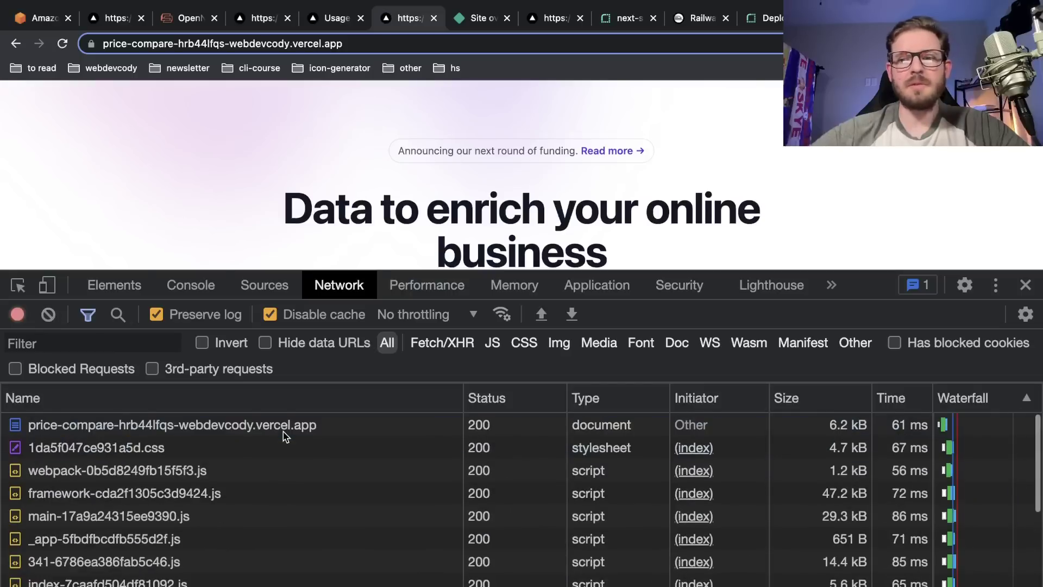
scroll(284, 435, "down", 5)
scroll(284, 435, "up", 5)
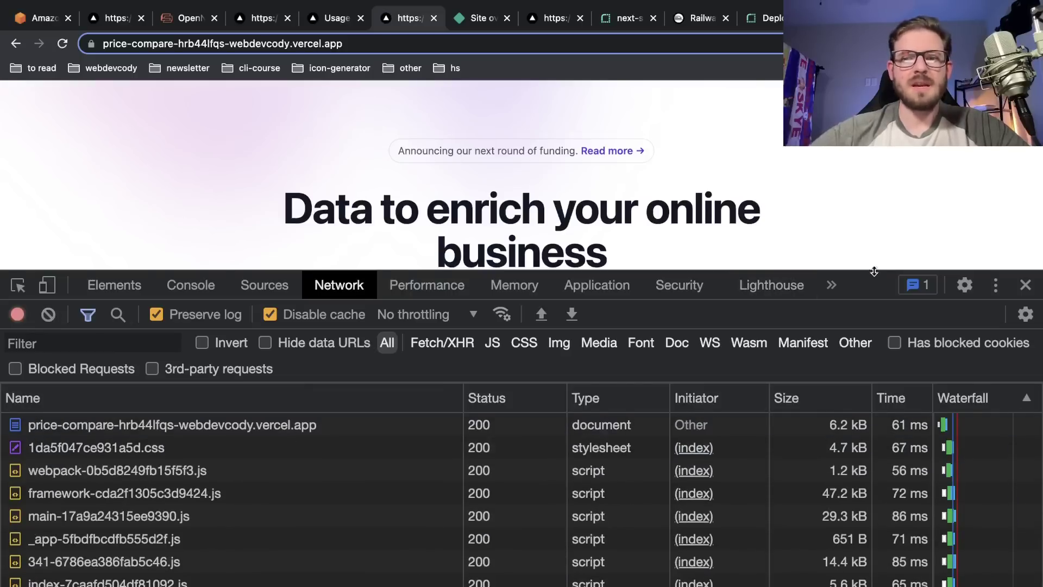
left_click_drag(873, 271, 874, 190)
scroll(905, 408, "down", 2)
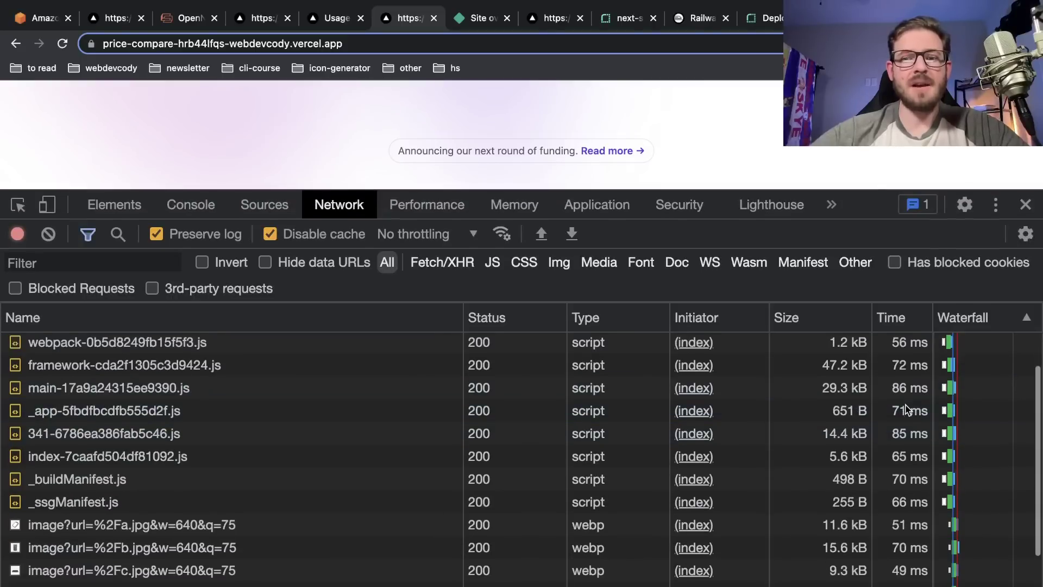
scroll(905, 409, "up", 1)
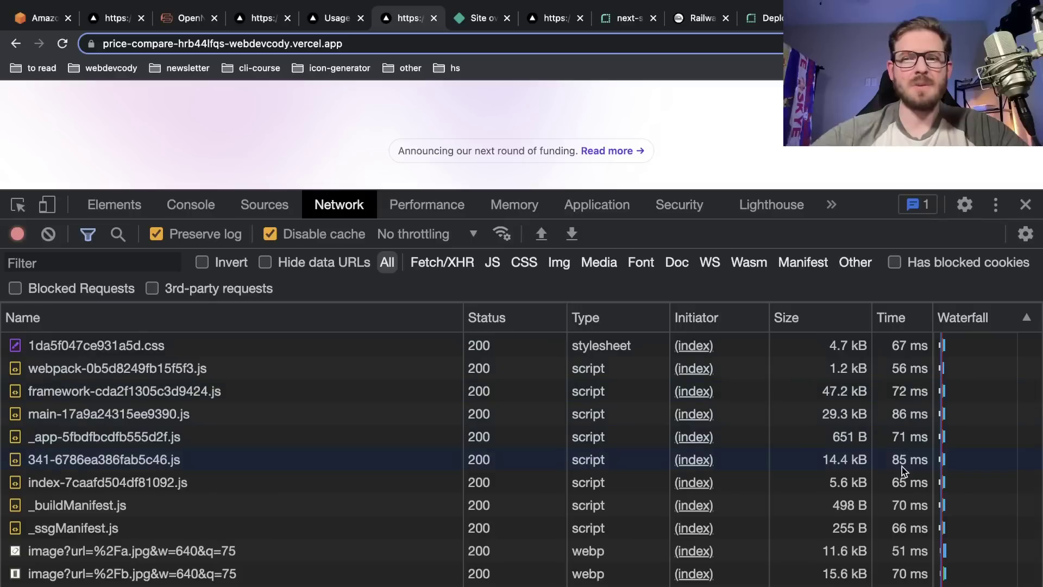
scroll(901, 464, "down", 3)
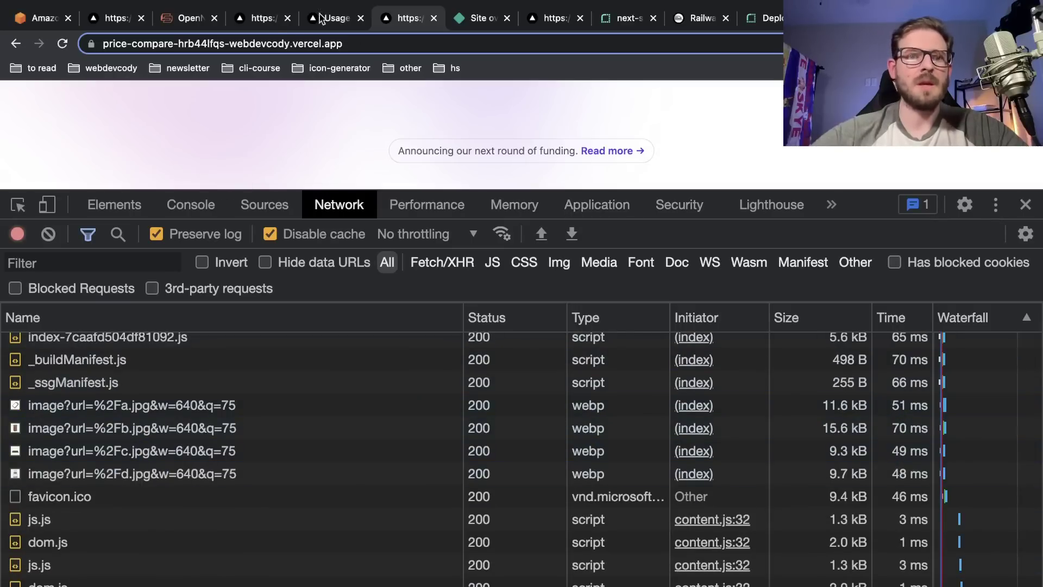
key("super+4")
scroll(860, 447, "down", 3)
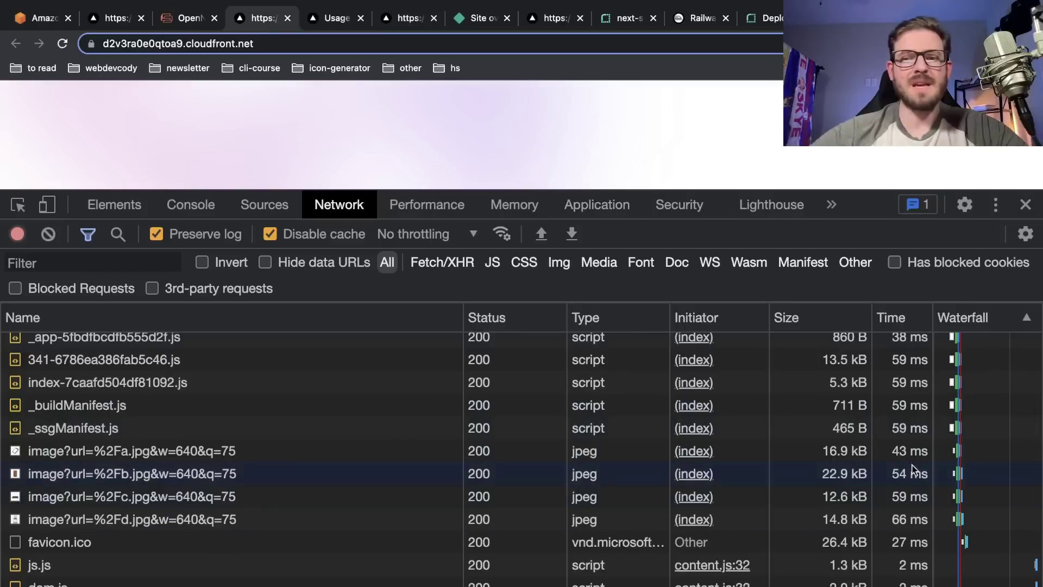
key("super+2")
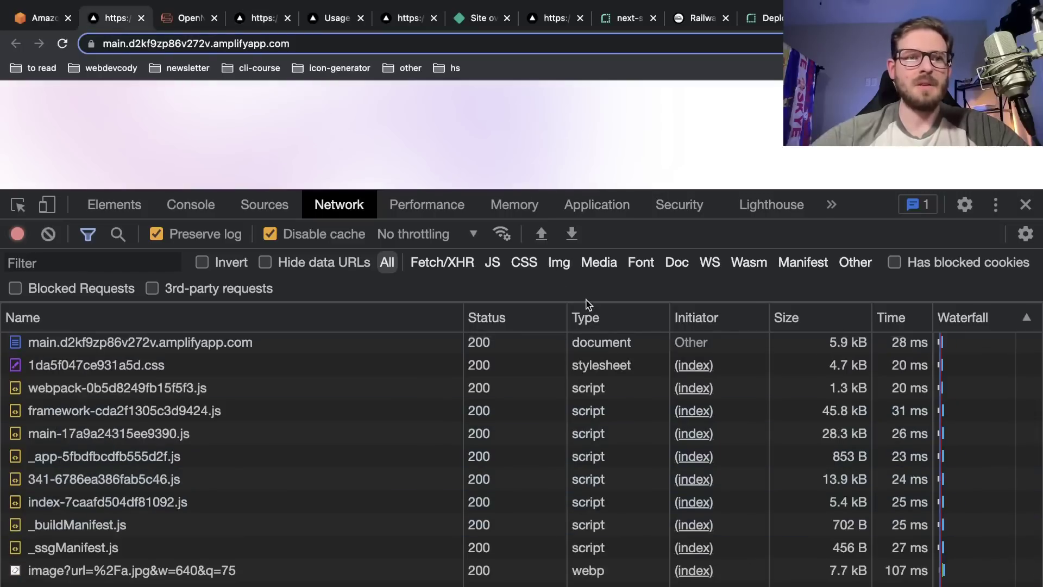
scroll(735, 436, "down", 4)
scroll(735, 436, "up", 5)
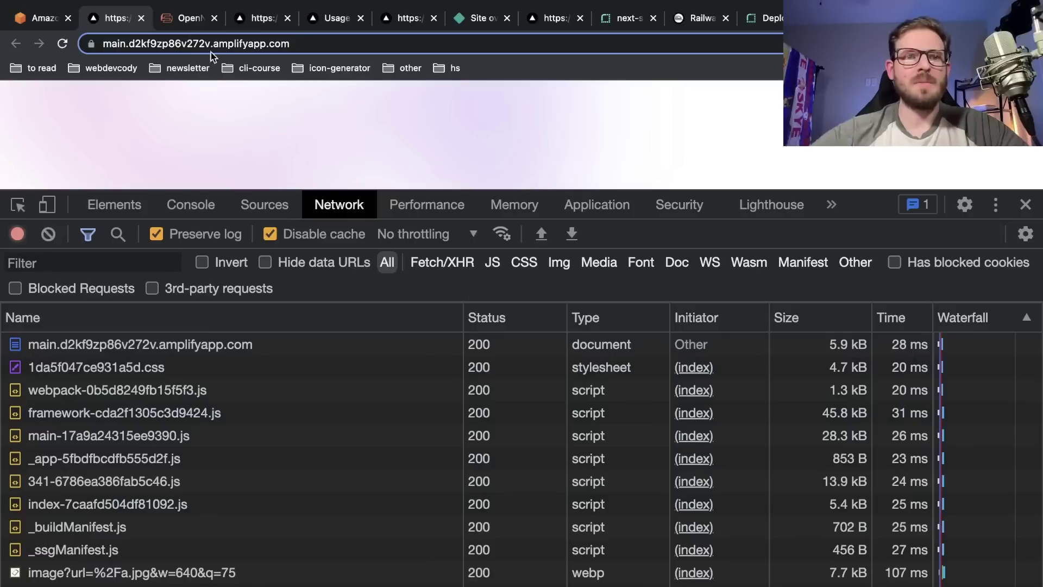
left_click(257, 19)
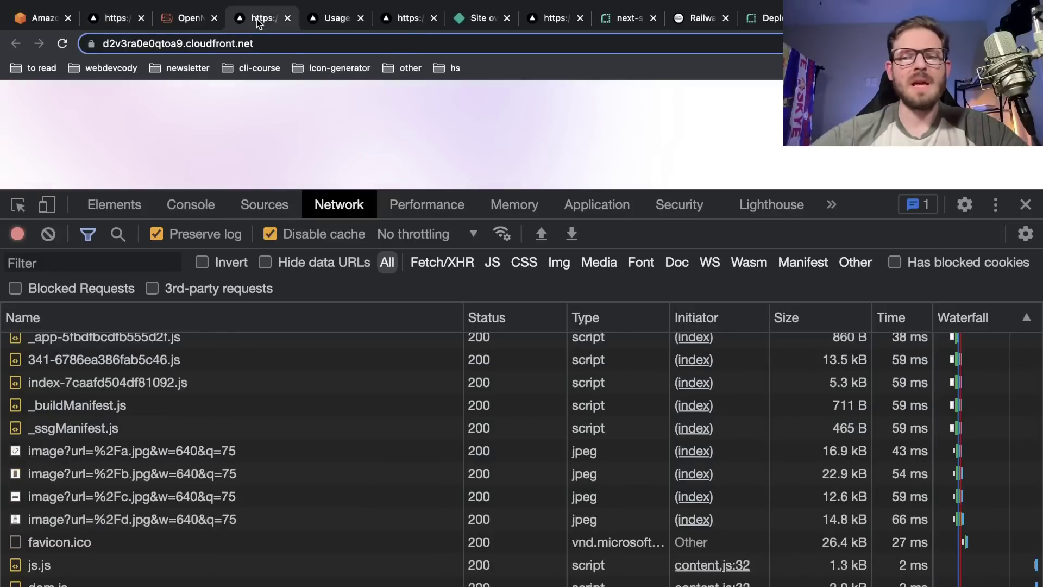
scroll(257, 384, "up", 3)
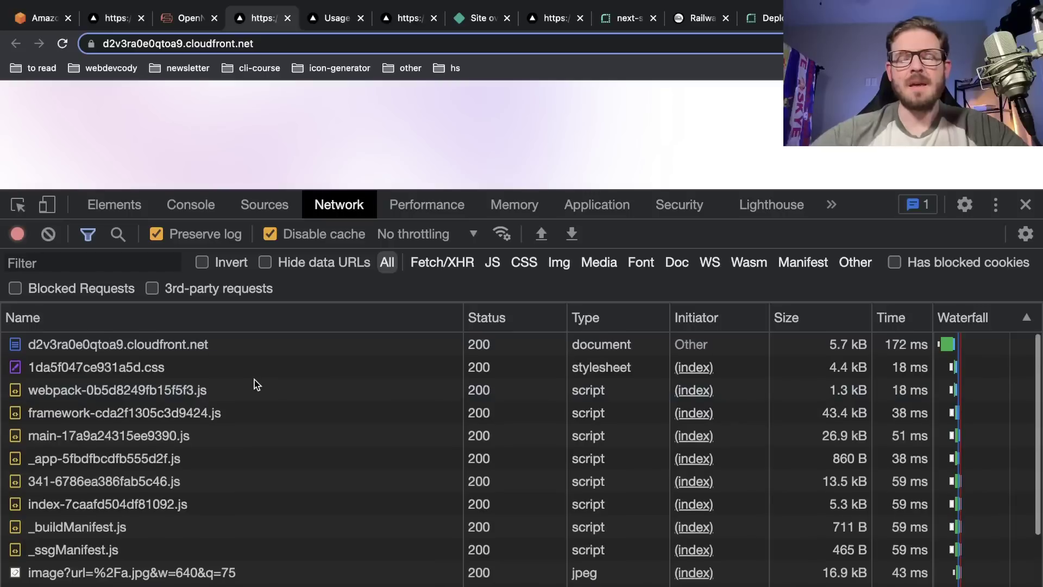
left_click(120, 21)
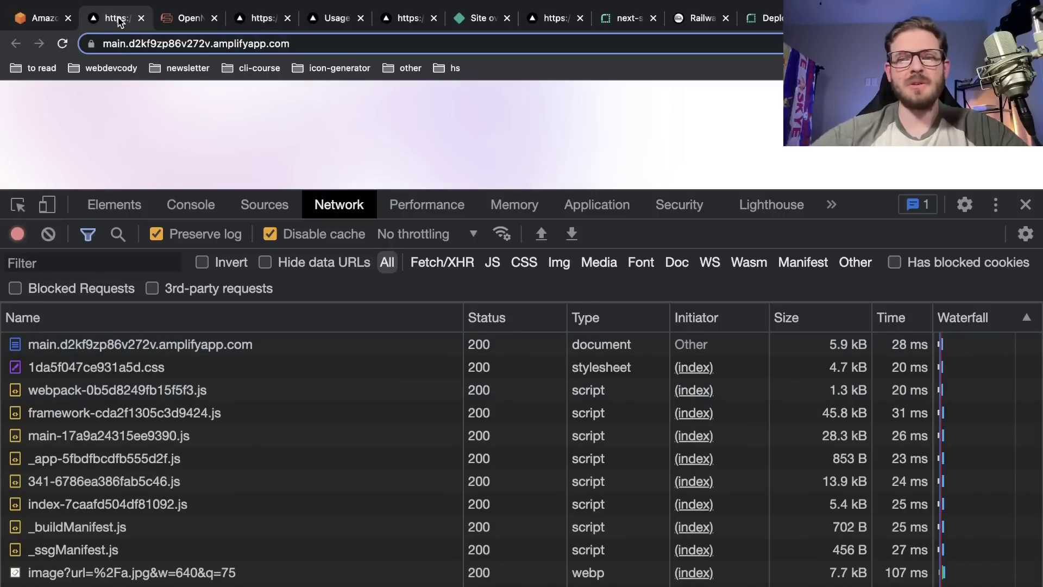
left_click(248, 24)
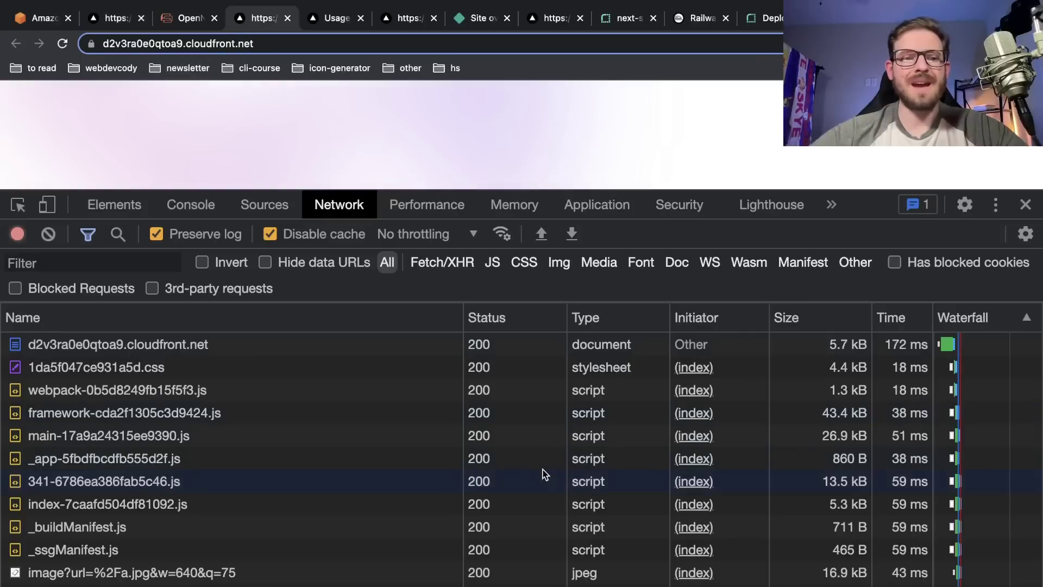
left_click(330, 22)
left_click(392, 22)
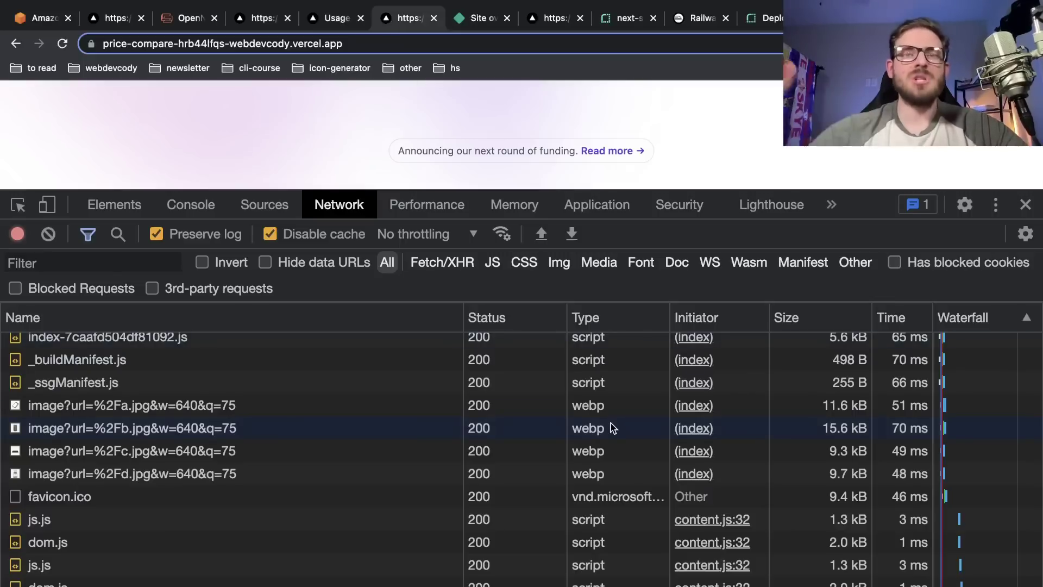
Step: Clear the Network log and reload the Vercel page for fresh timings
scroll(625, 432, "up", 3)
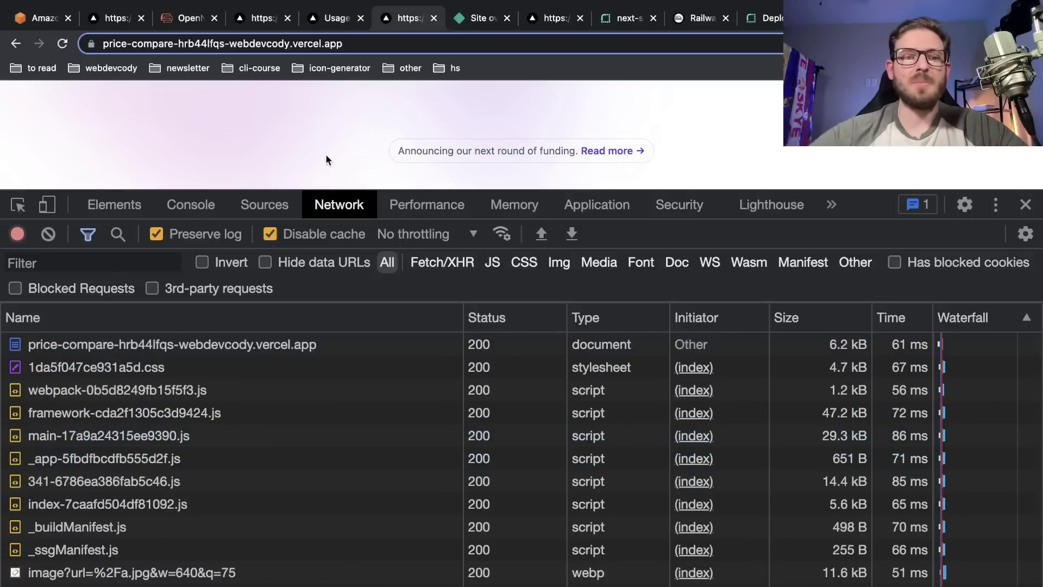
left_click(48, 235)
key("super+r")
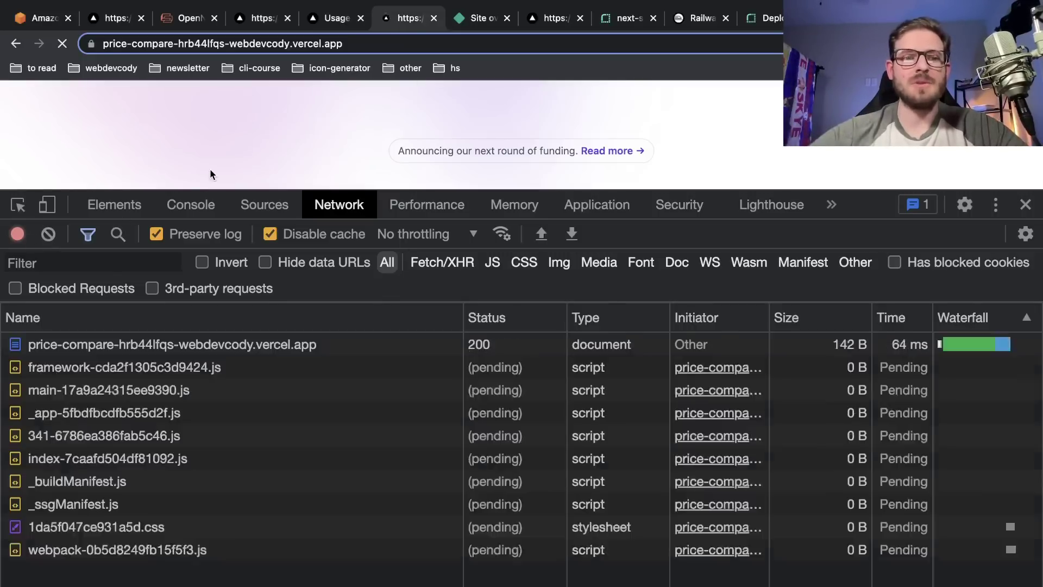
scroll(494, 374, "down", 1)
scroll(493, 370, "down", 3)
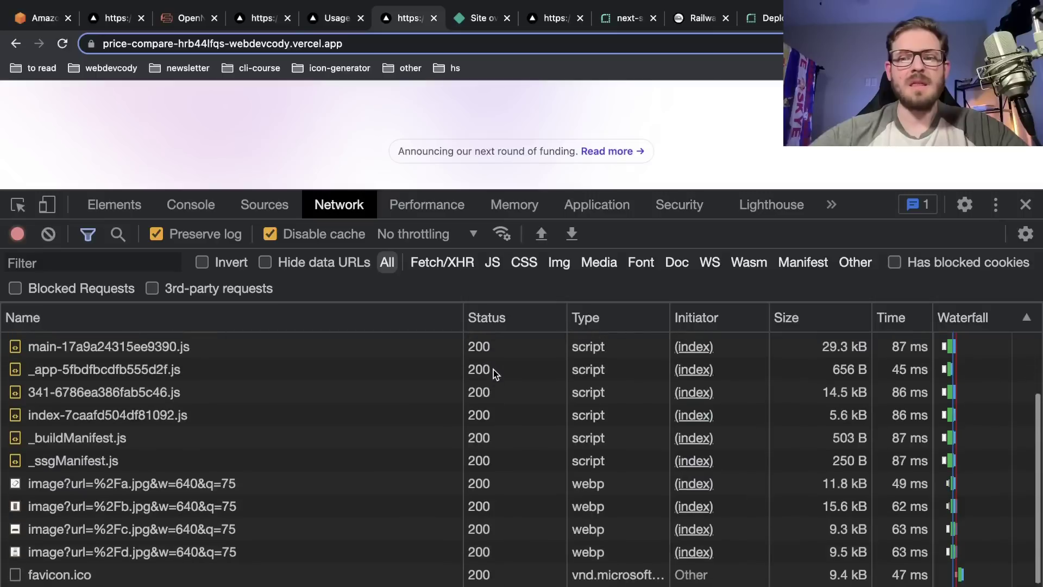
scroll(494, 370, "up", 3)
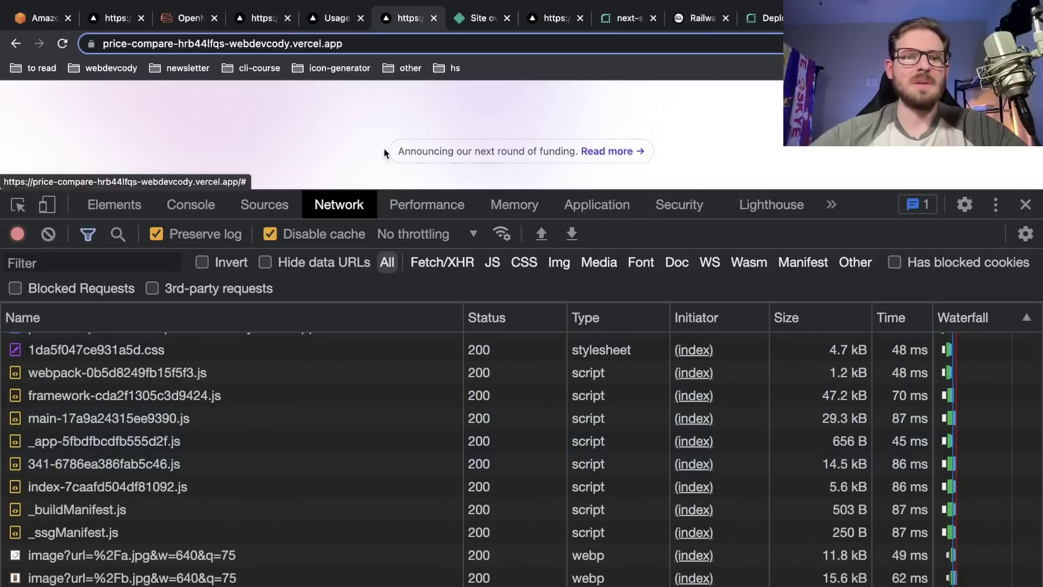
Step: Clear and reload the CloudFront deployment's page to record new timings
left_click(263, 22)
left_click(50, 233)
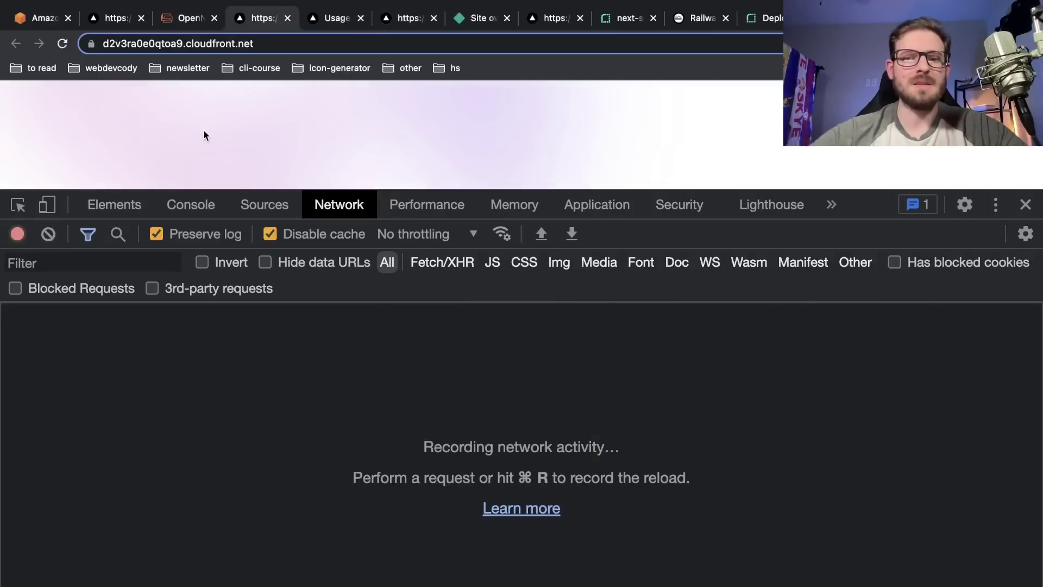
key("super+r")
scroll(568, 372, "down", 2)
scroll(652, 426, "up", 2)
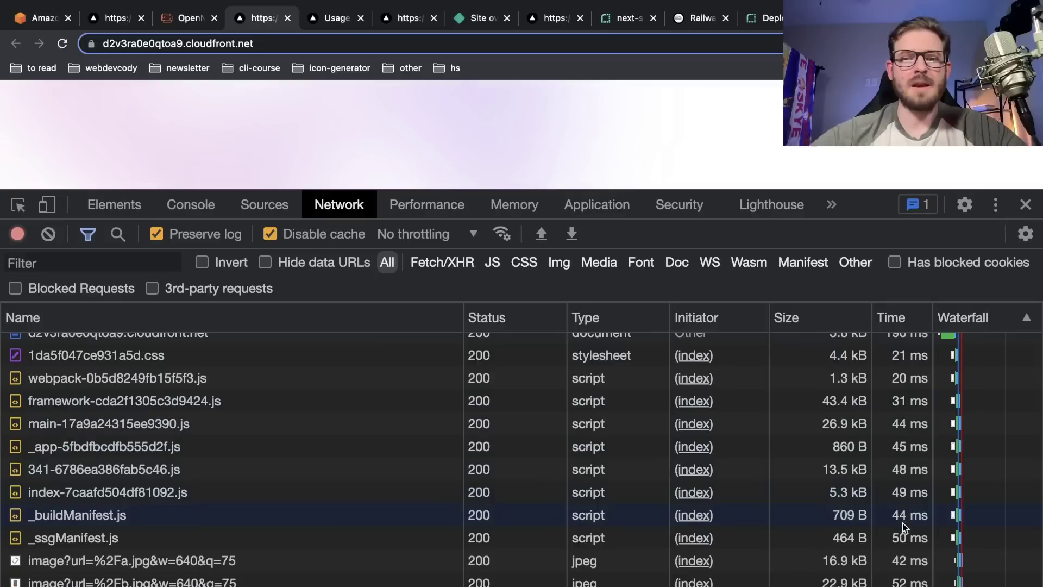
Step: Inspect the Vercel _app-5fbdfbcdfb555d2f.js request headers, then bring up Netlify's site overview
left_click(388, 21)
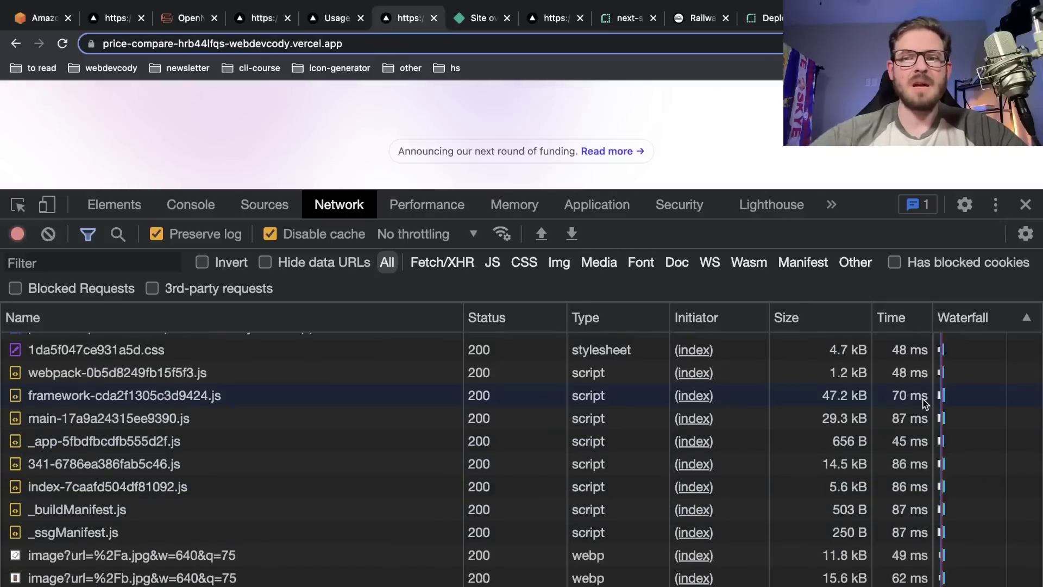
scroll(923, 403, "up", 1)
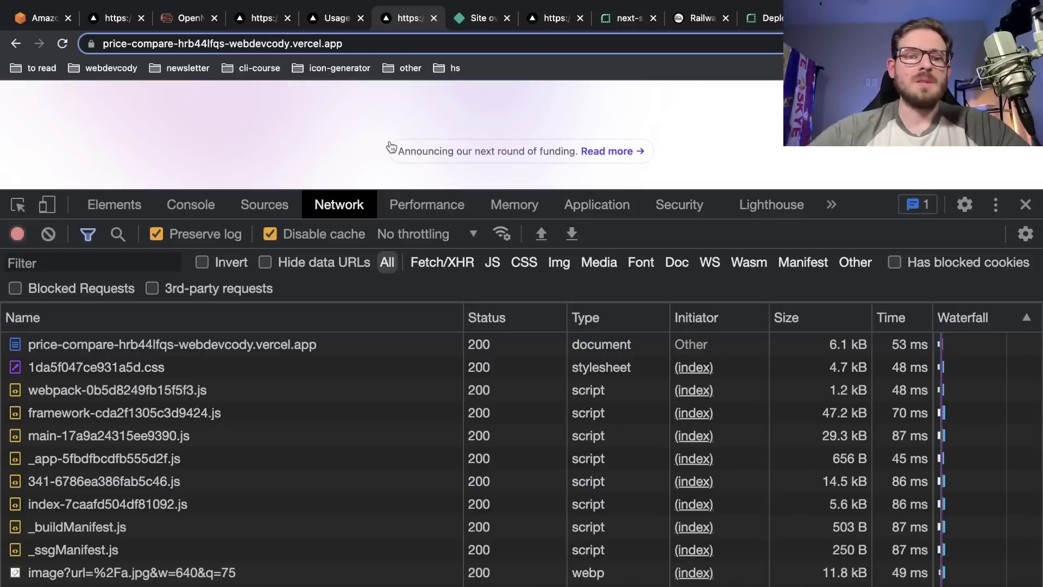
left_click(140, 458)
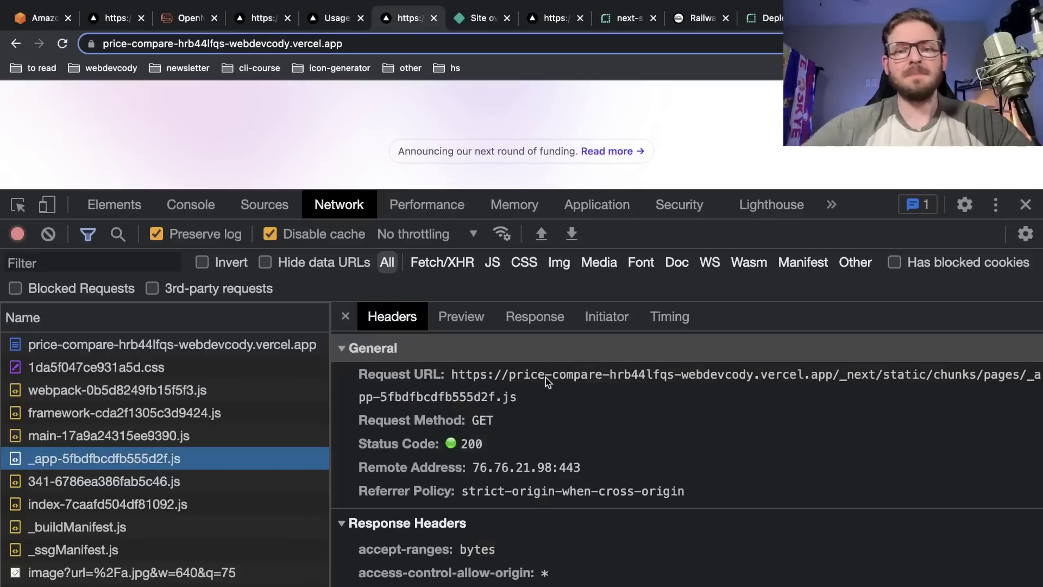
scroll(546, 378, "down", 5)
scroll(546, 378, "up", 4)
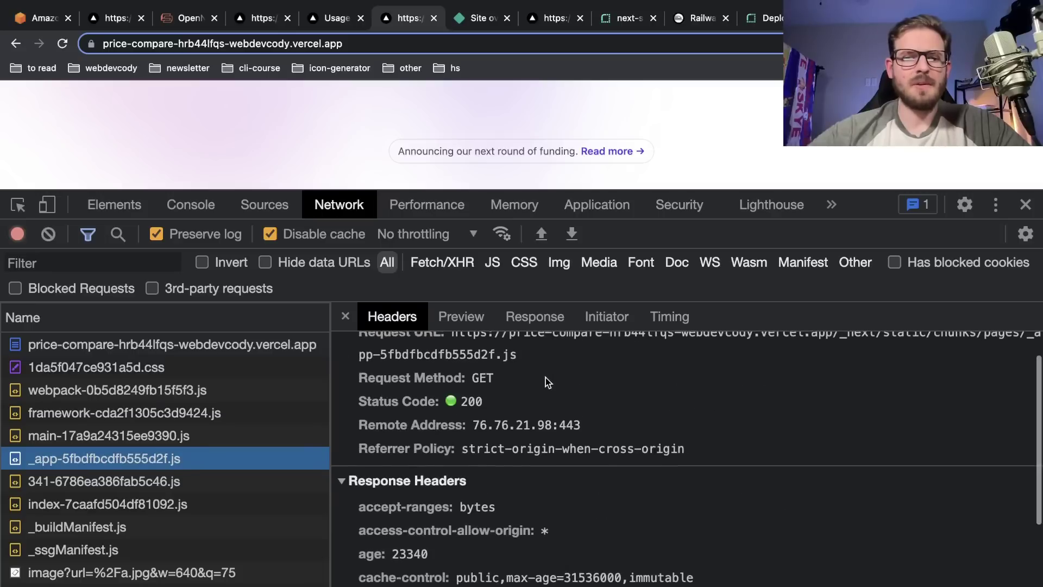
scroll(546, 377, "up", 2)
left_click(346, 316)
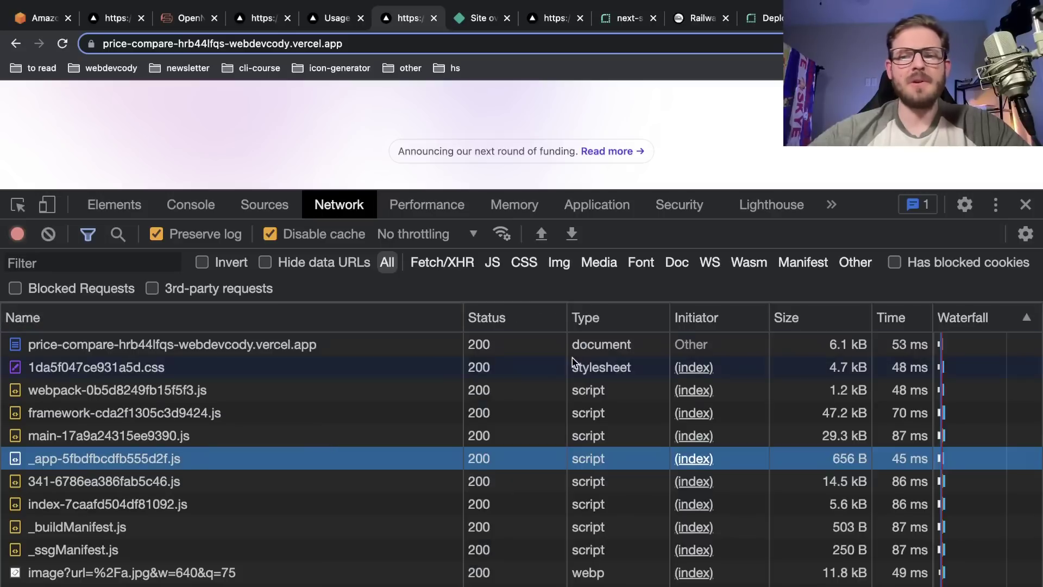
left_click(324, 118)
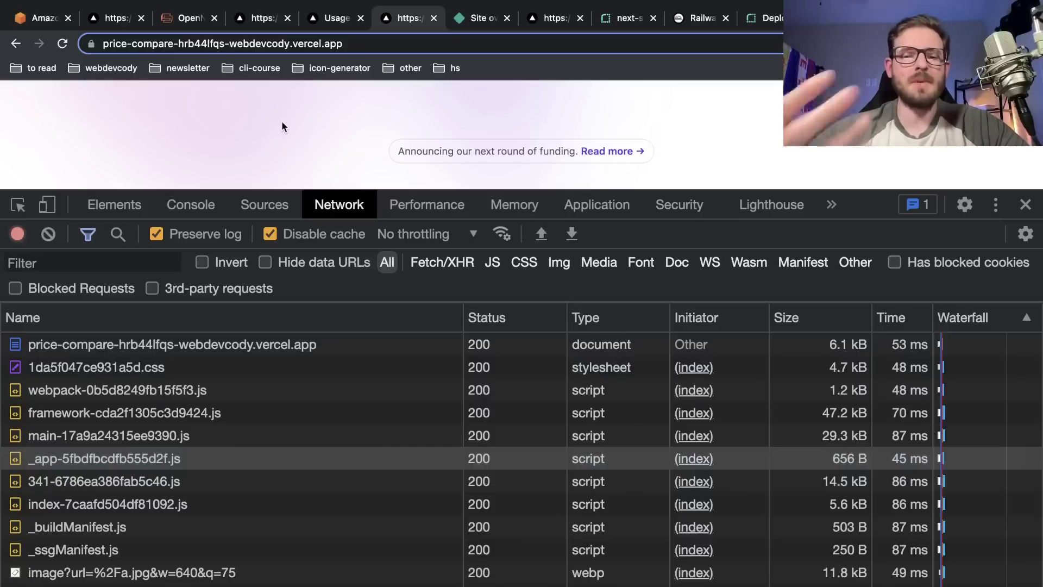
left_click_drag(857, 194, 857, 230)
left_click(474, 22)
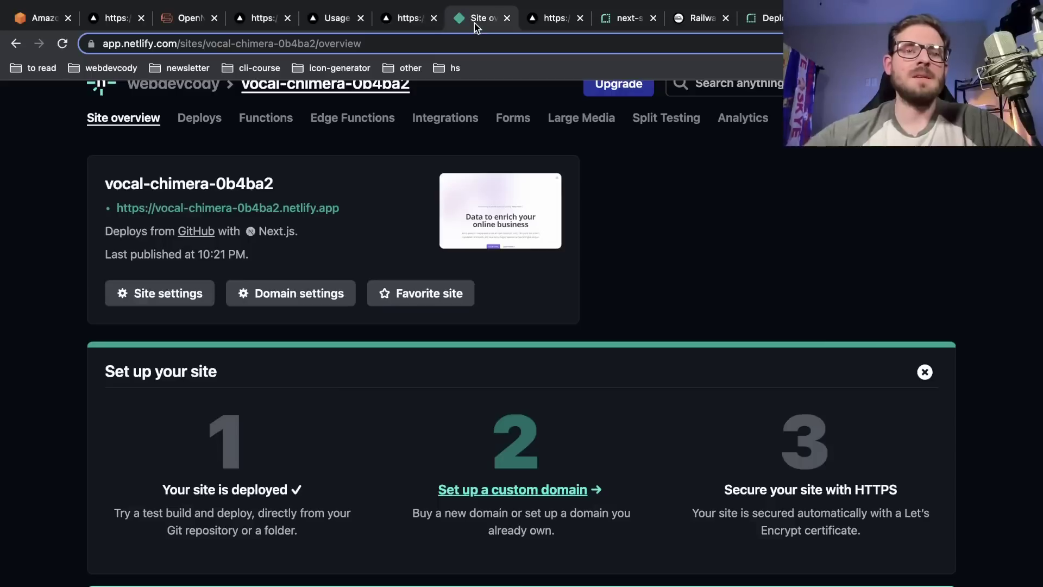
scroll(554, 190, "up", 2)
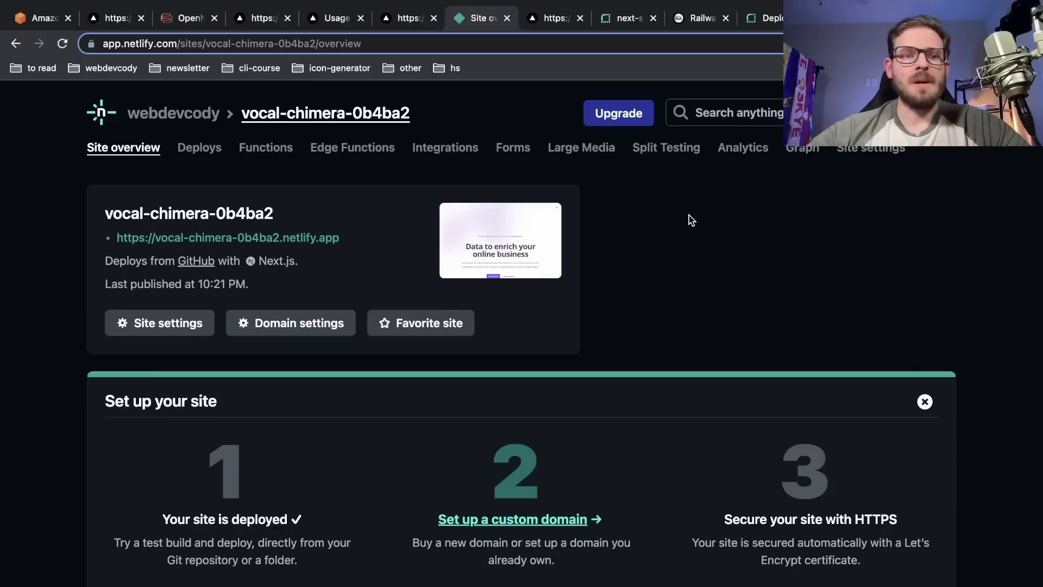
scroll(689, 217, "down", 9)
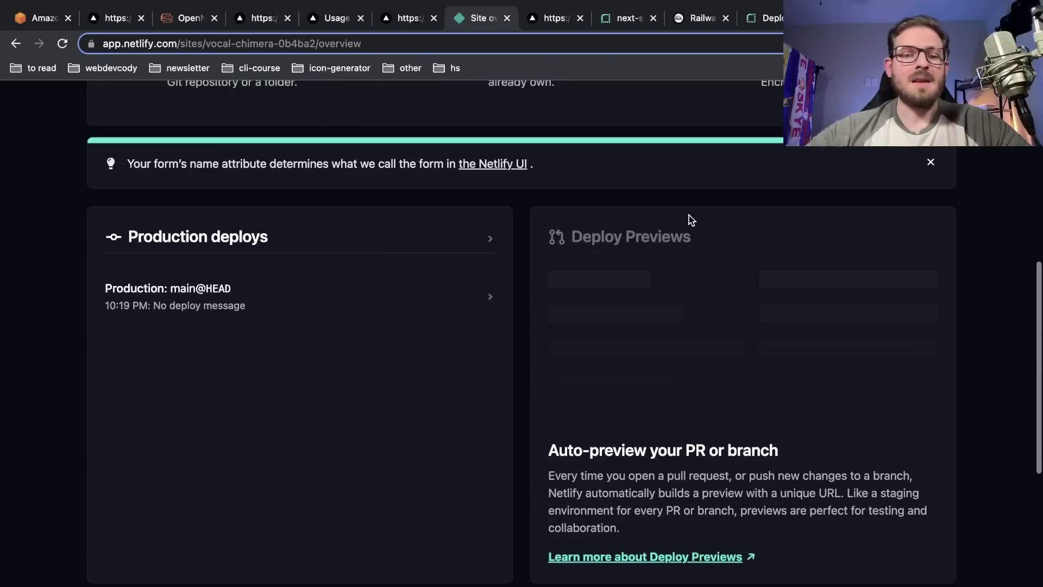
scroll(689, 215, "down", 5)
scroll(689, 216, "down", 3)
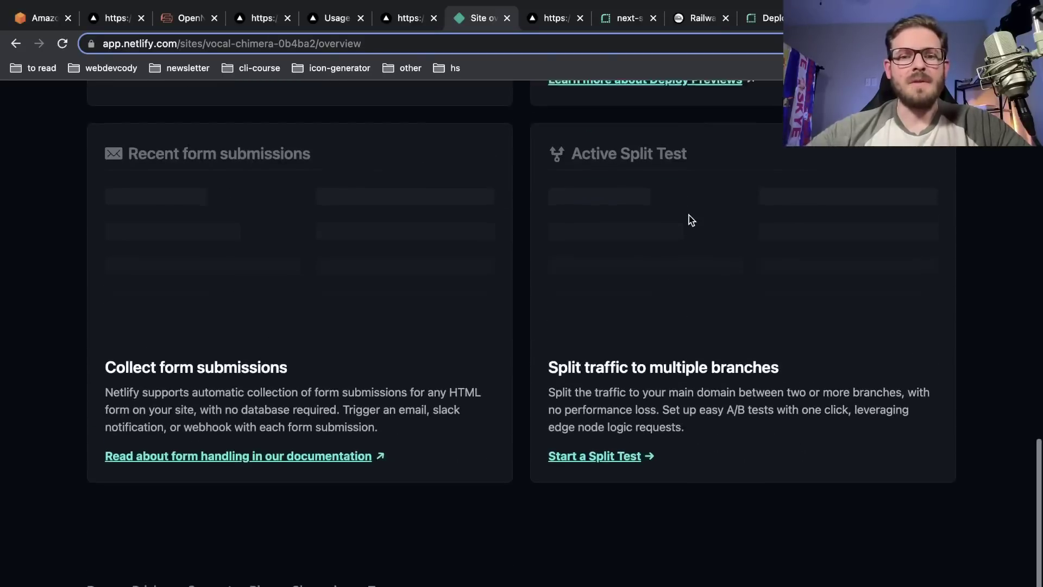
scroll(689, 215, "up", 11)
scroll(689, 215, "up", 5)
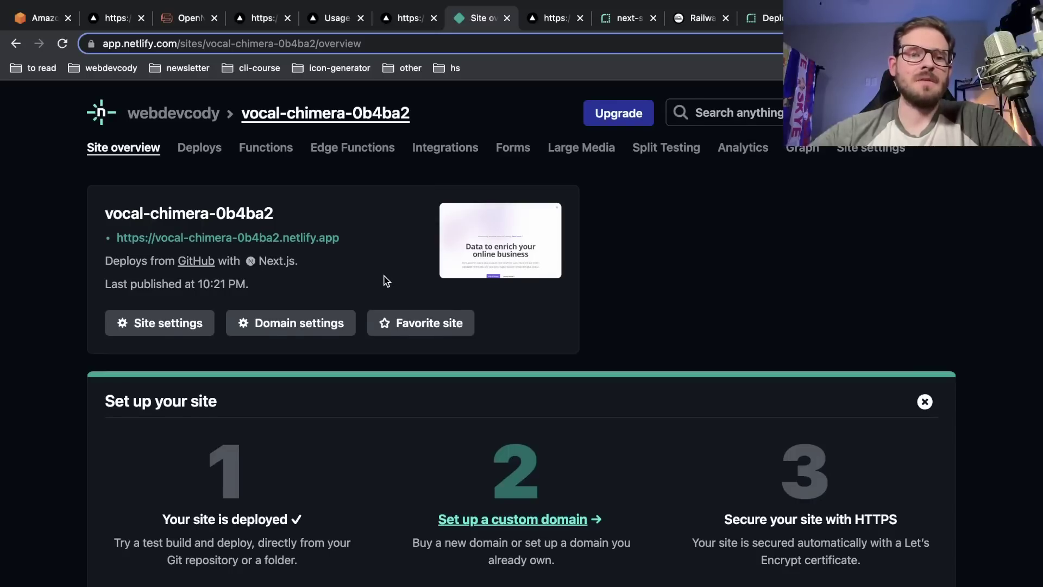
scroll(385, 281, "down", 1)
scroll(384, 280, "up", 1)
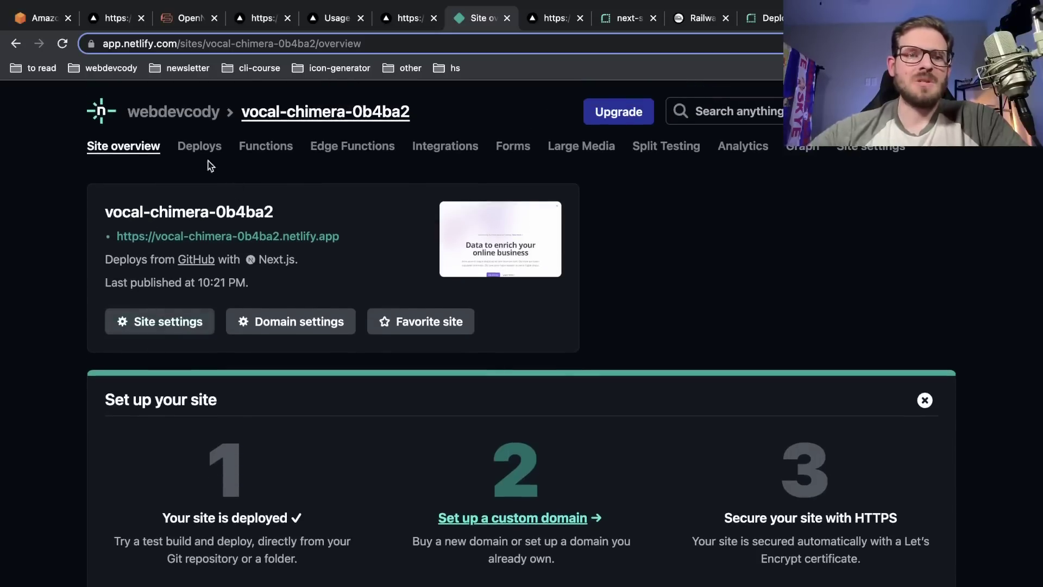
Step: Browse the Netlify site's Deploys, Functions, Integrations and Graph pages
left_click(200, 147)
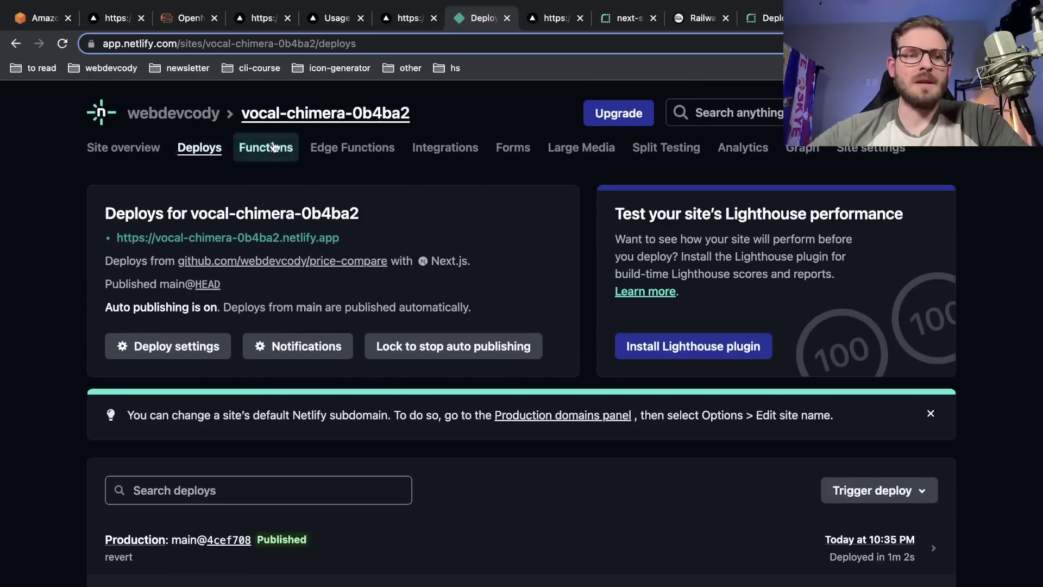
left_click(275, 150)
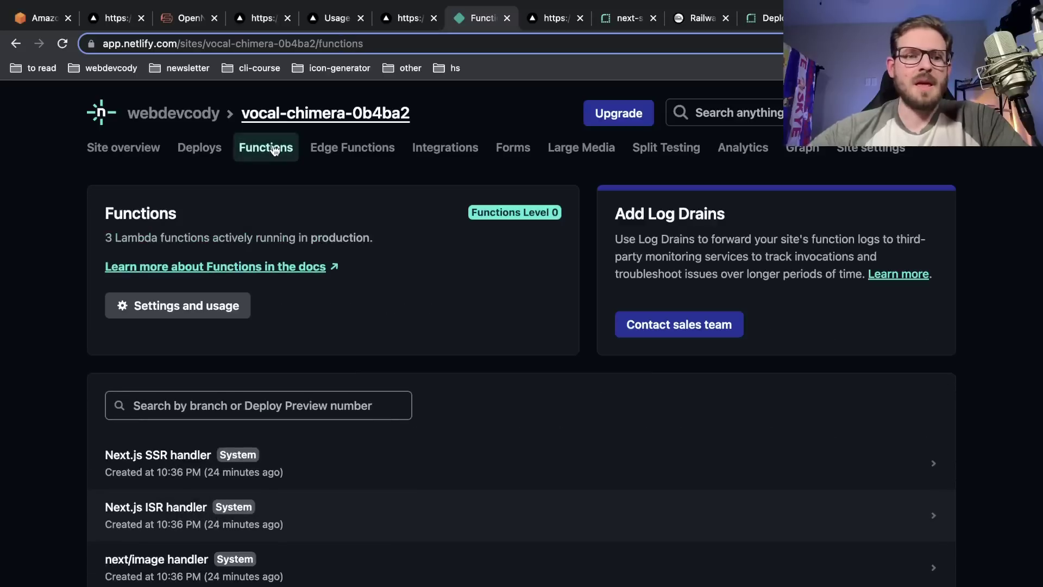
left_click(449, 153)
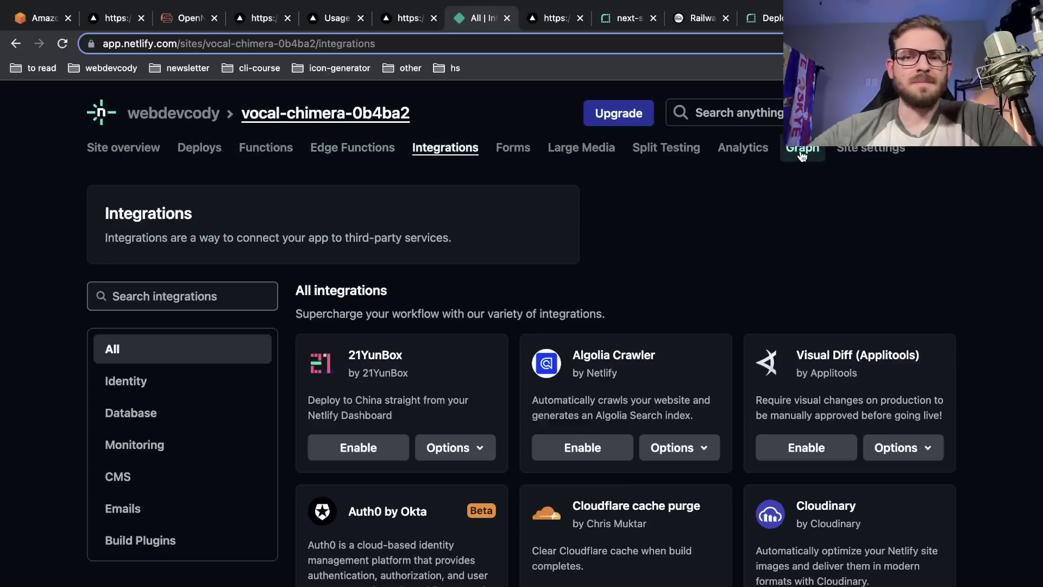
left_click(803, 154)
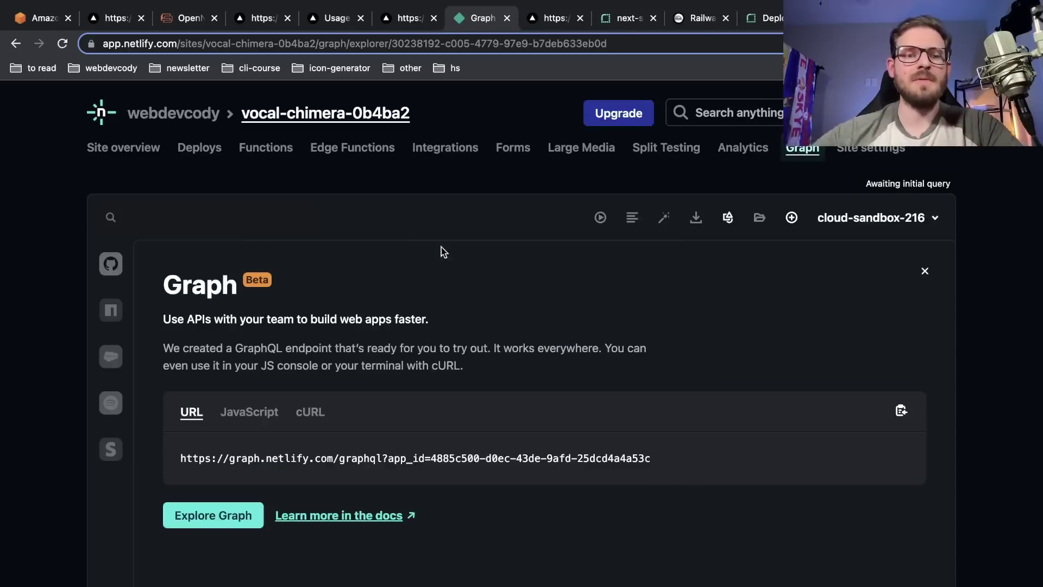
Step: From Site overview, open the empty production Edge Function log for vocal-chimera-0b4ba2
left_click(114, 146)
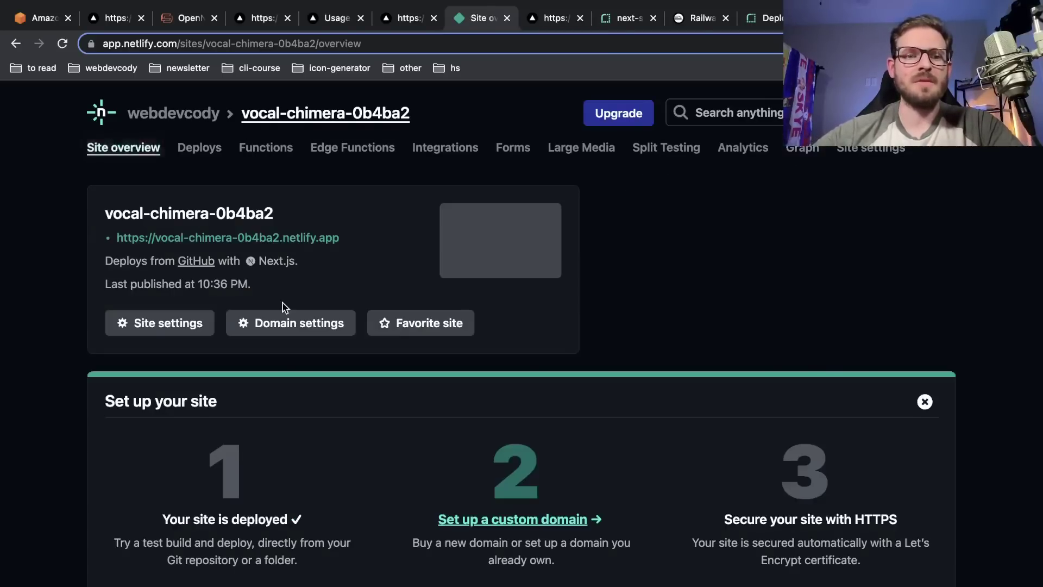
scroll(283, 302, "down", 10)
scroll(282, 302, "up", 10)
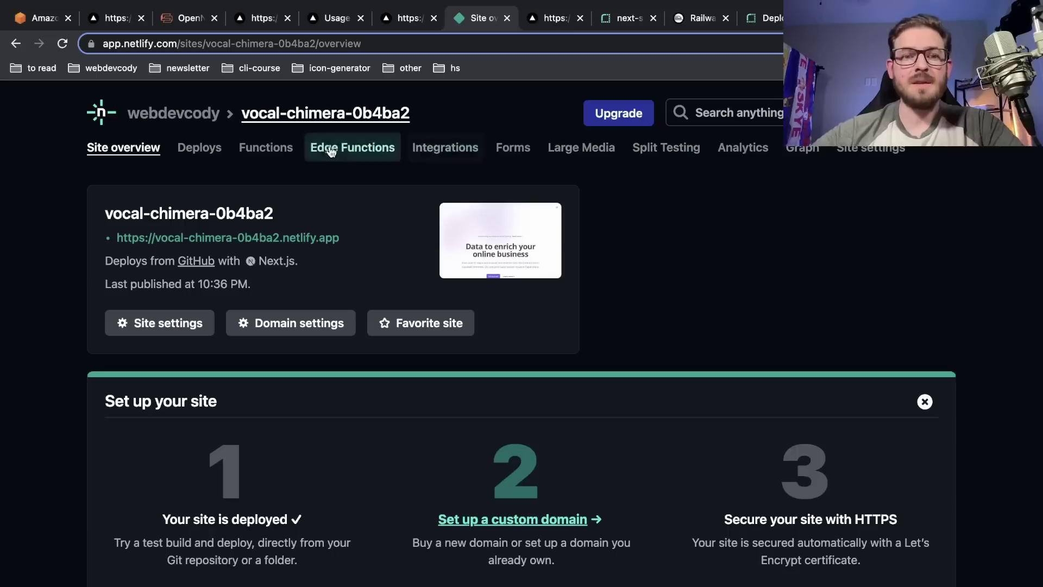
left_click(265, 148)
left_click(641, 213)
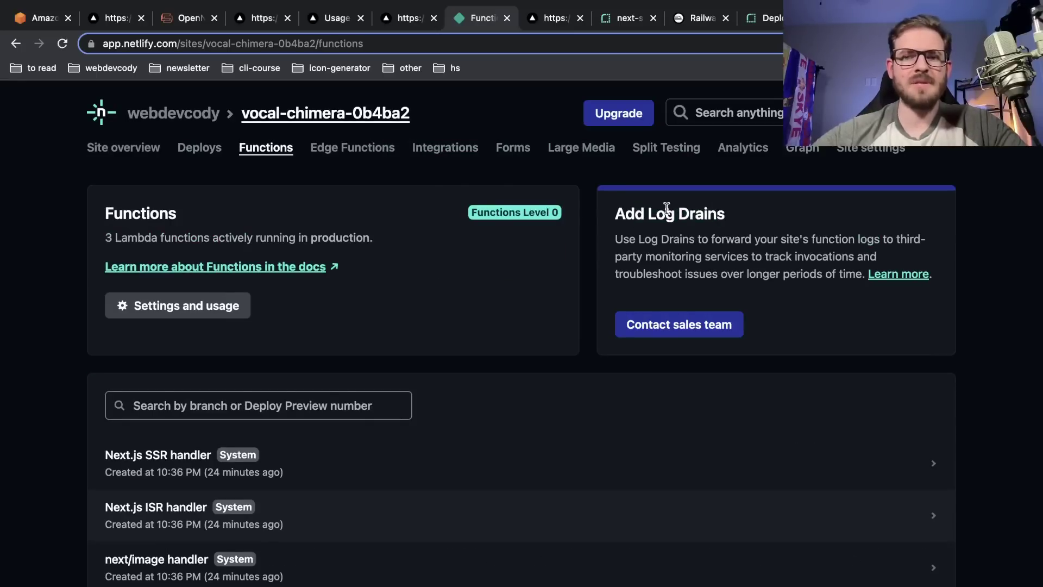
left_click(347, 149)
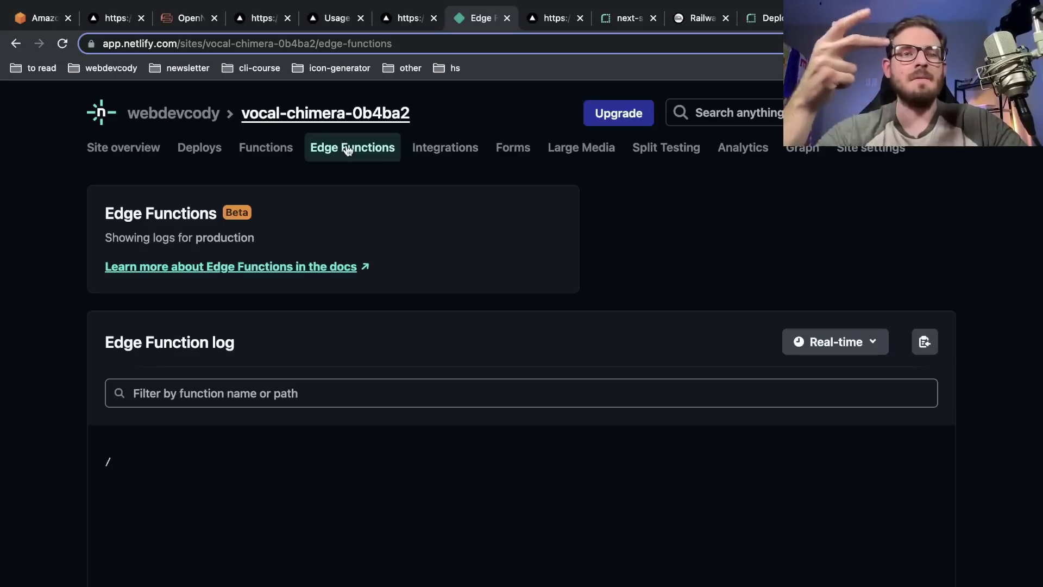
scroll(359, 218, "down", 2)
scroll(353, 253, "up", 1)
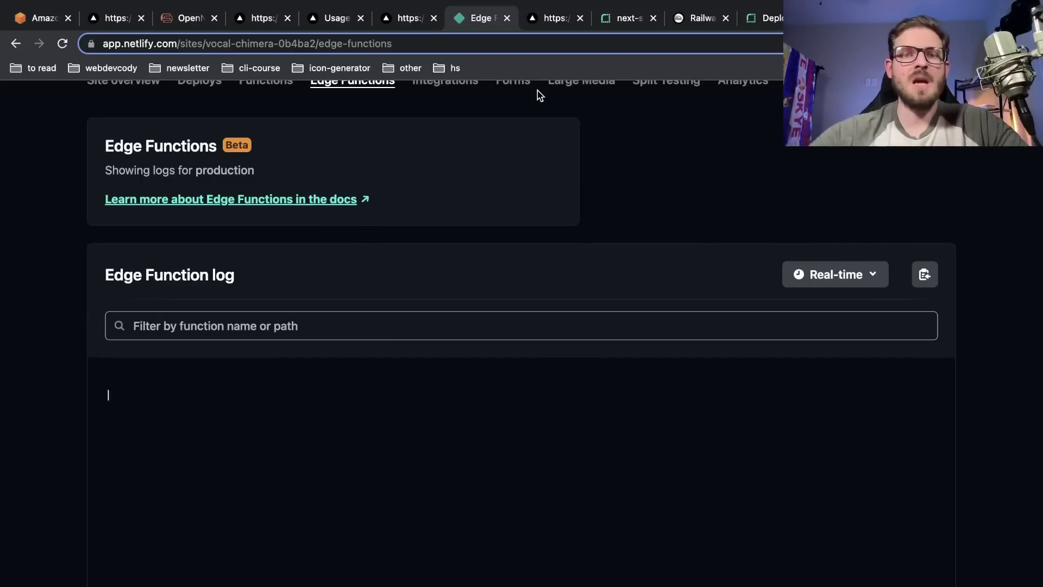
Step: Flip between the deployed Netlify site's network timings and the Edge Functions page
left_click(545, 20)
left_click(483, 21)
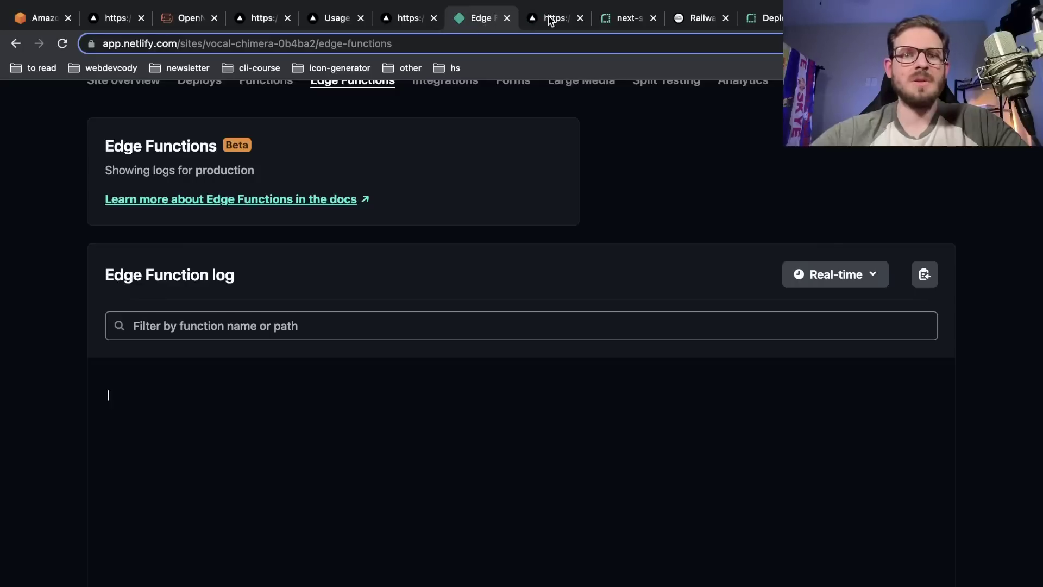
left_click(550, 19)
left_click(478, 20)
left_click(548, 20)
left_click(483, 21)
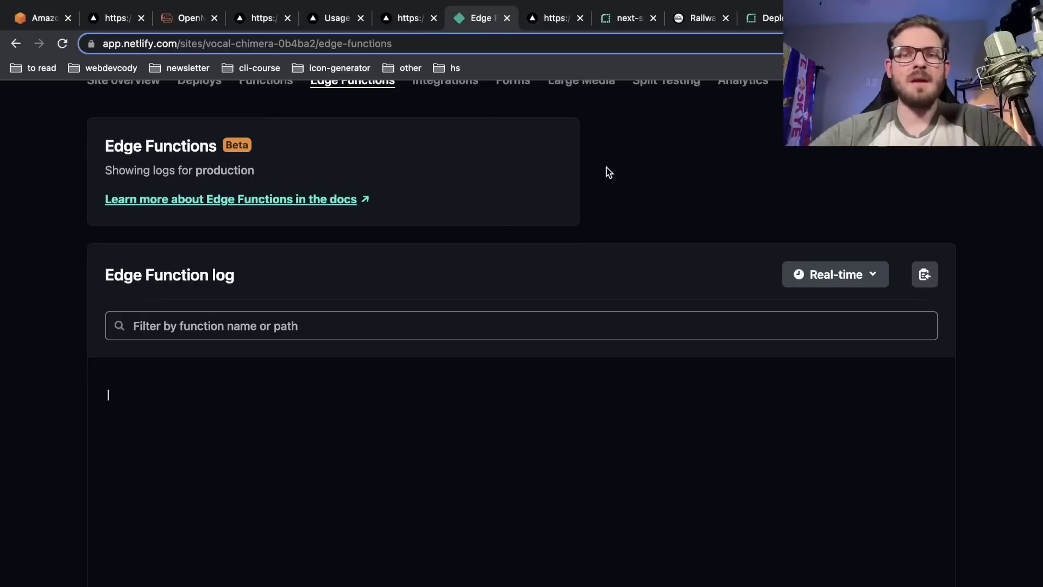
scroll(607, 167, "down", 3)
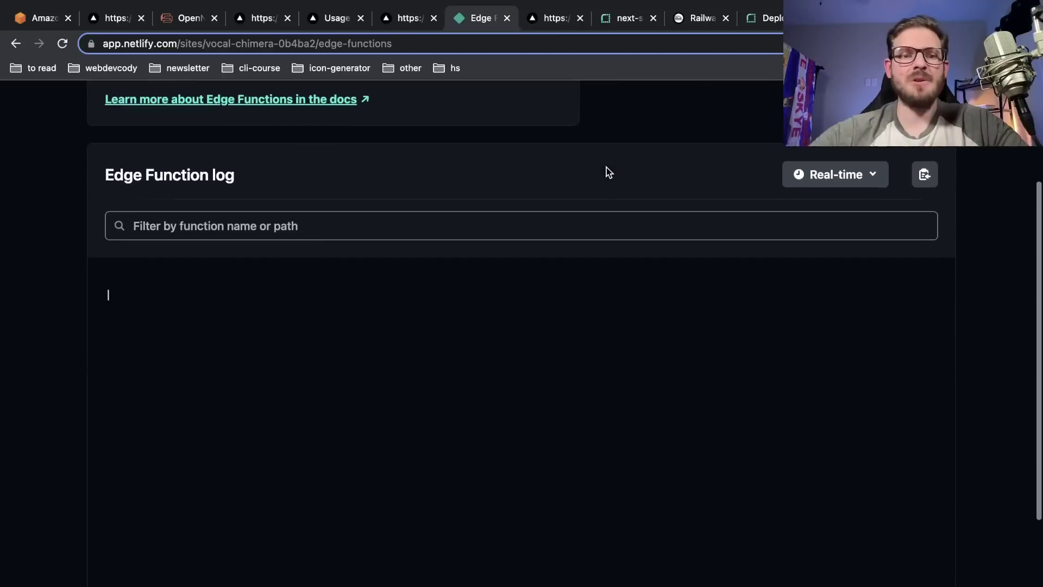
scroll(608, 172, "up", 4)
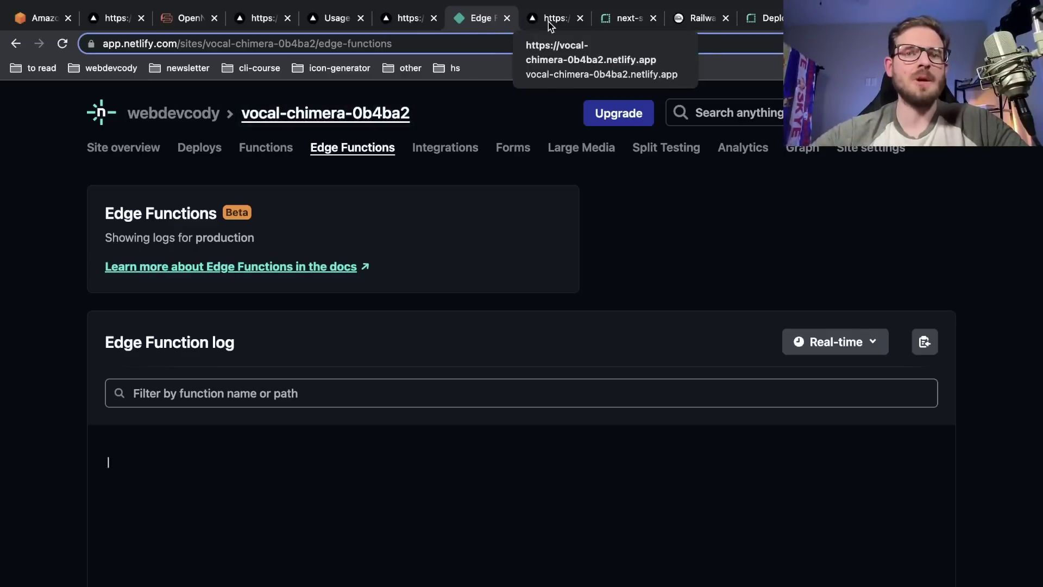
Step: Go from Vercel Usage to the dashboard overview and open price-compare's Logs
left_click(410, 20)
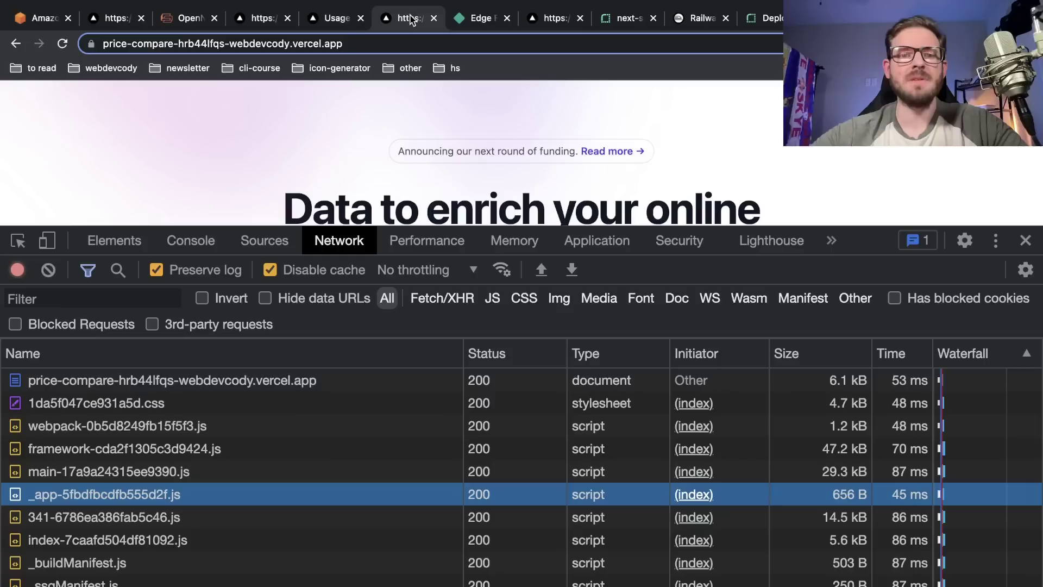
left_click(328, 21)
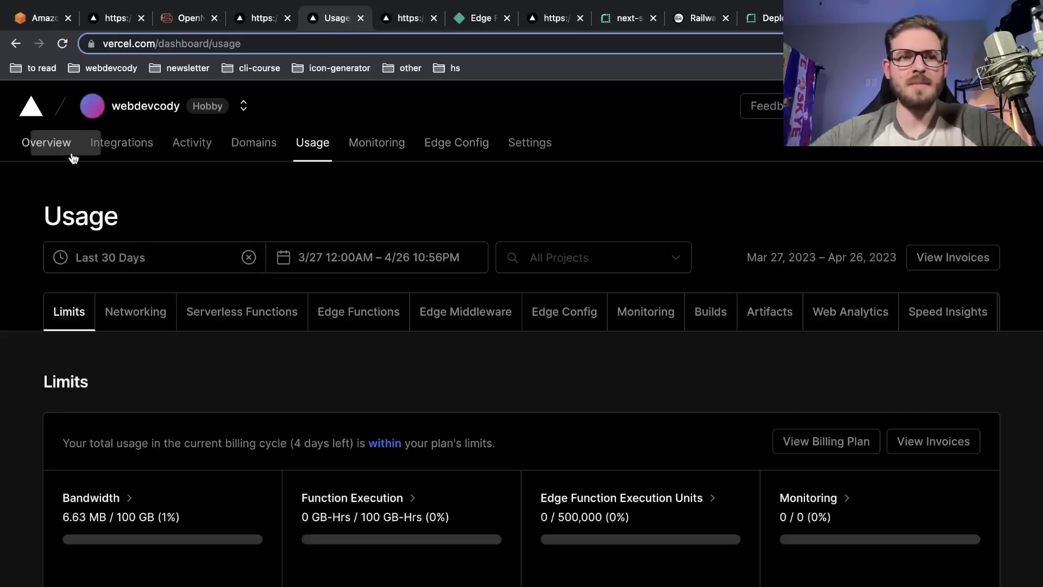
left_click(41, 115)
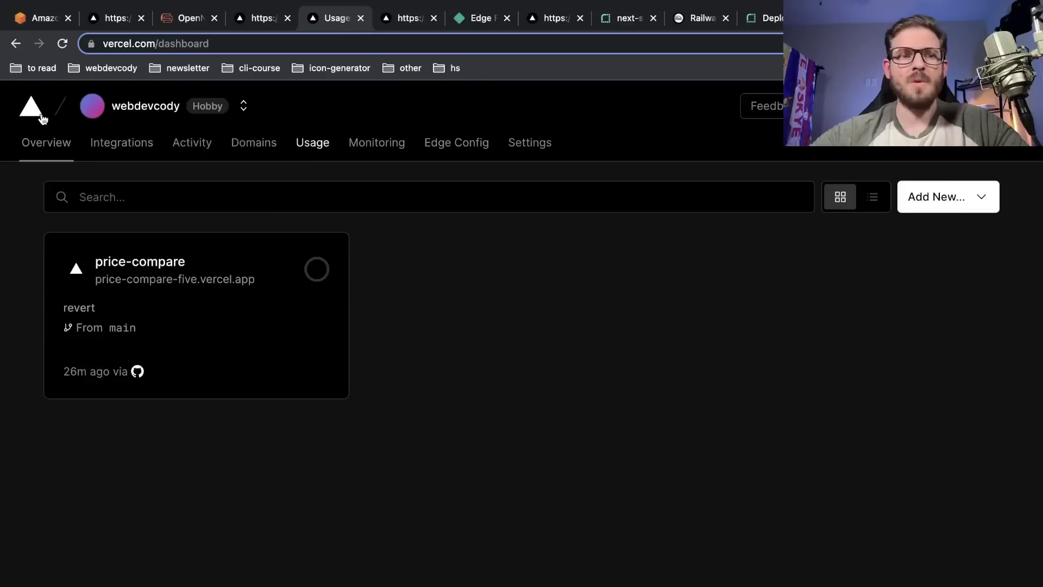
left_click(237, 262)
left_click(329, 146)
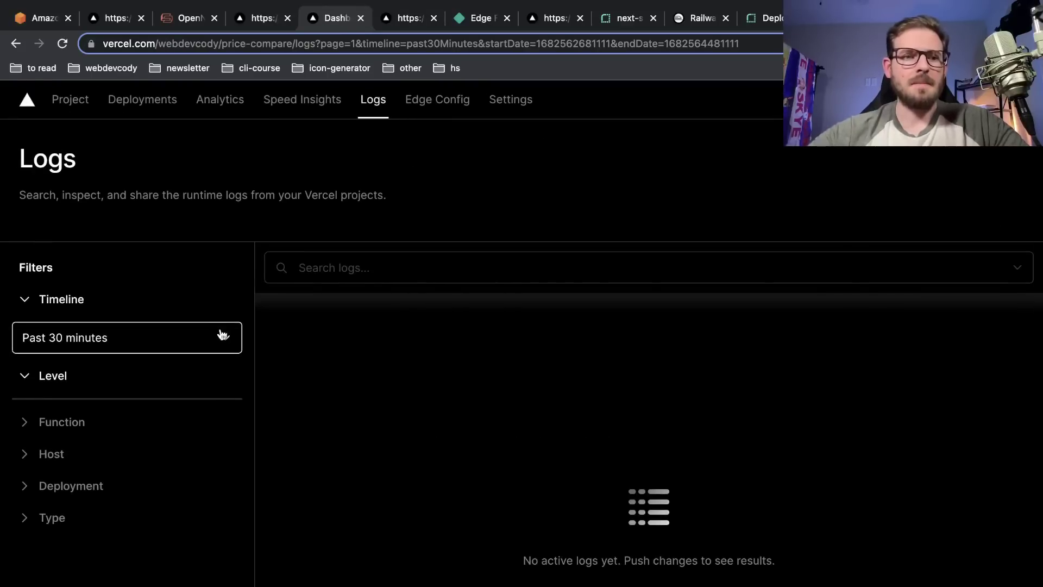
Step: Set the log Timeline to a custom 4/26 10:31PM–11:01PM range
left_click(220, 334)
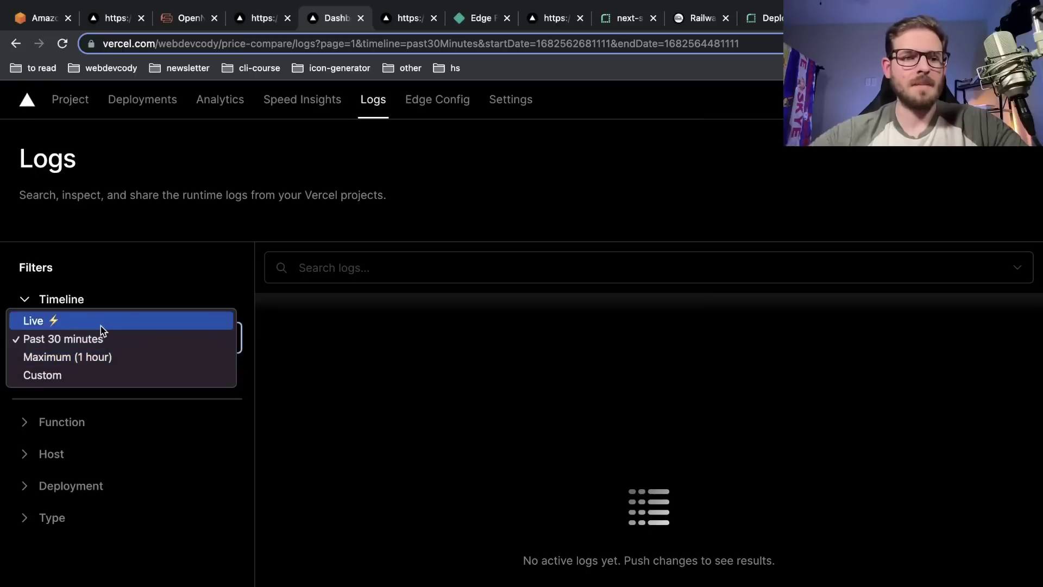
left_click(89, 374)
left_click(99, 379)
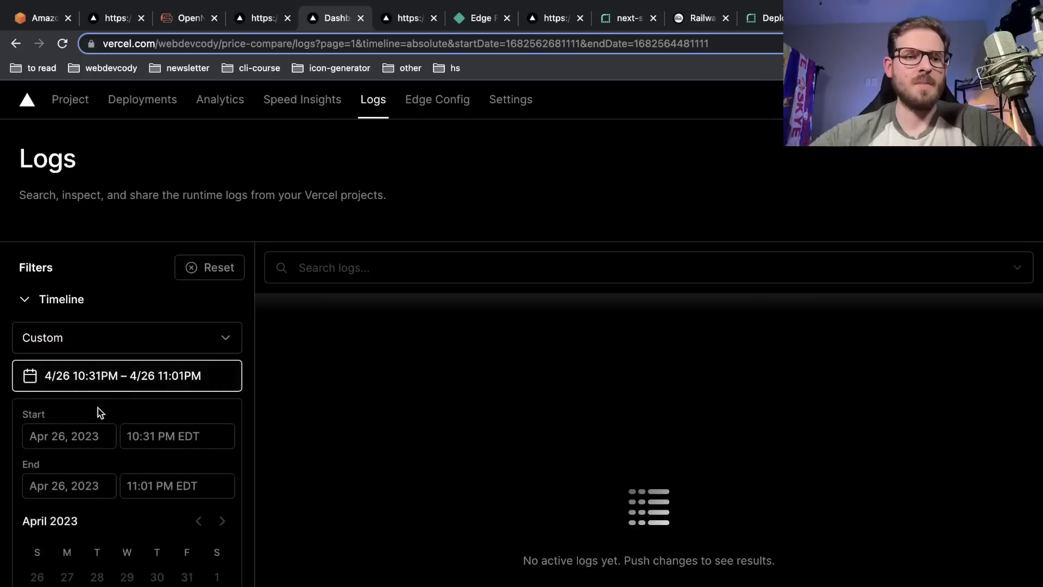
scroll(156, 561, "down", 2)
left_click(86, 311)
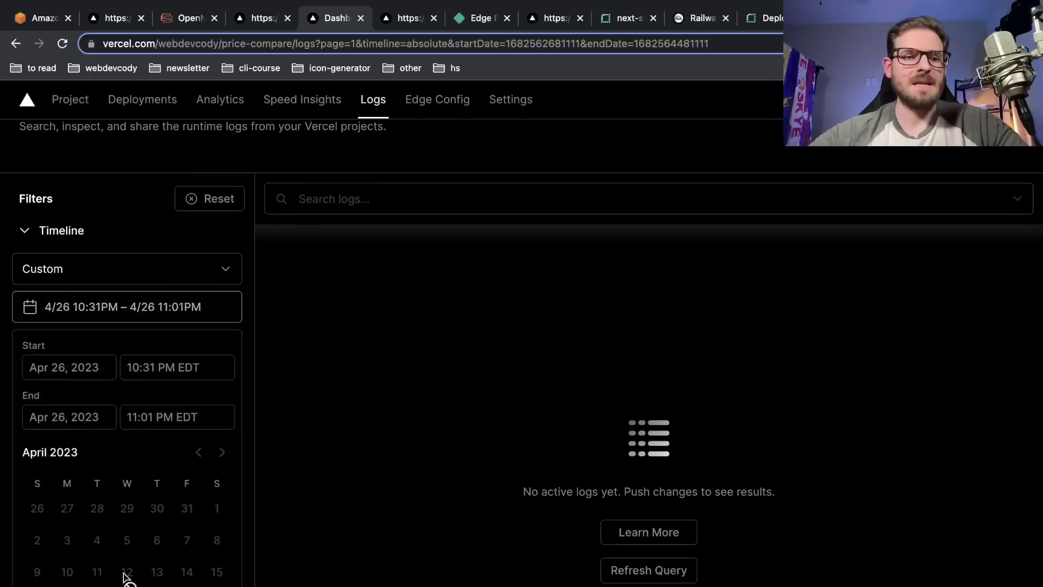
scroll(257, 276, "up", 2)
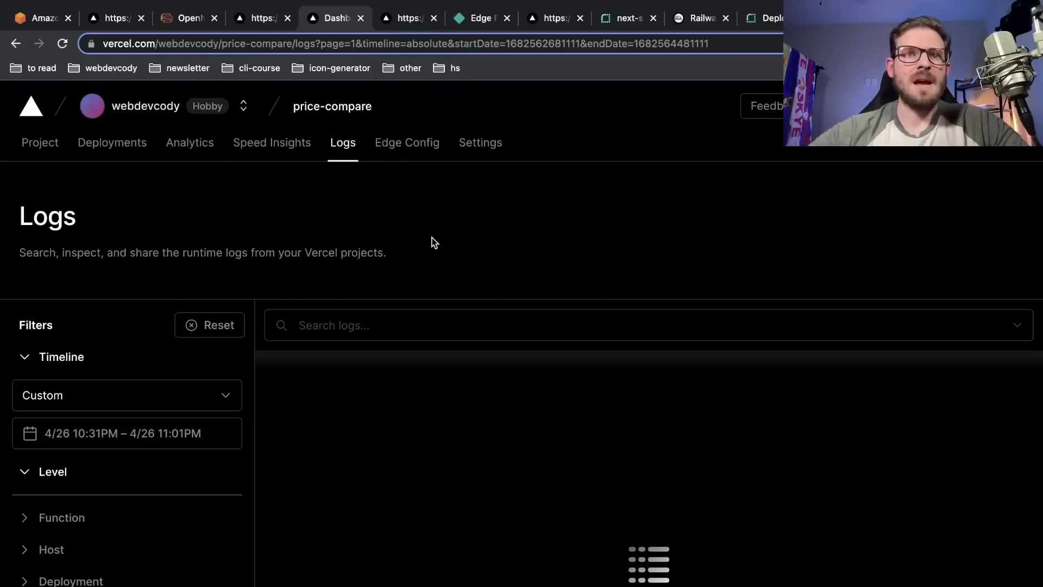
Step: Check Netlify's Edge Function log and glance at the Vercel site's network timings
left_click(483, 22)
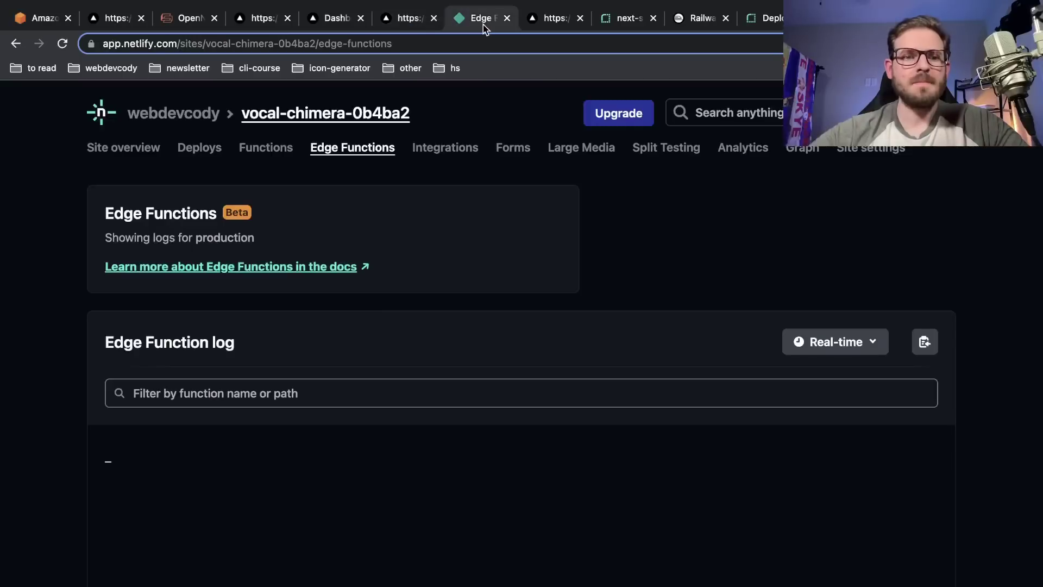
scroll(515, 289, "down", 2)
scroll(516, 290, "up", 2)
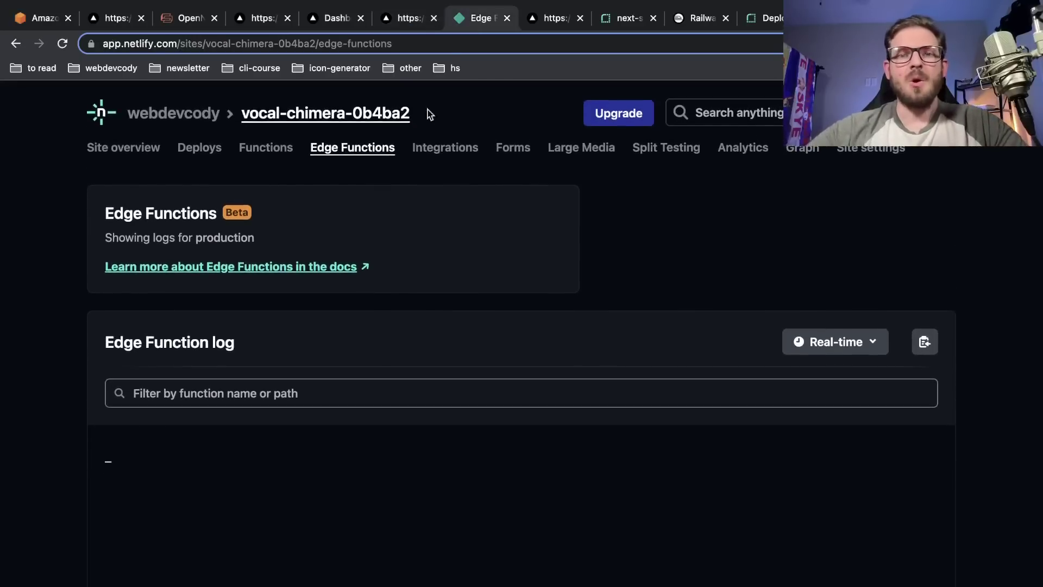
left_click(409, 20)
left_click(489, 21)
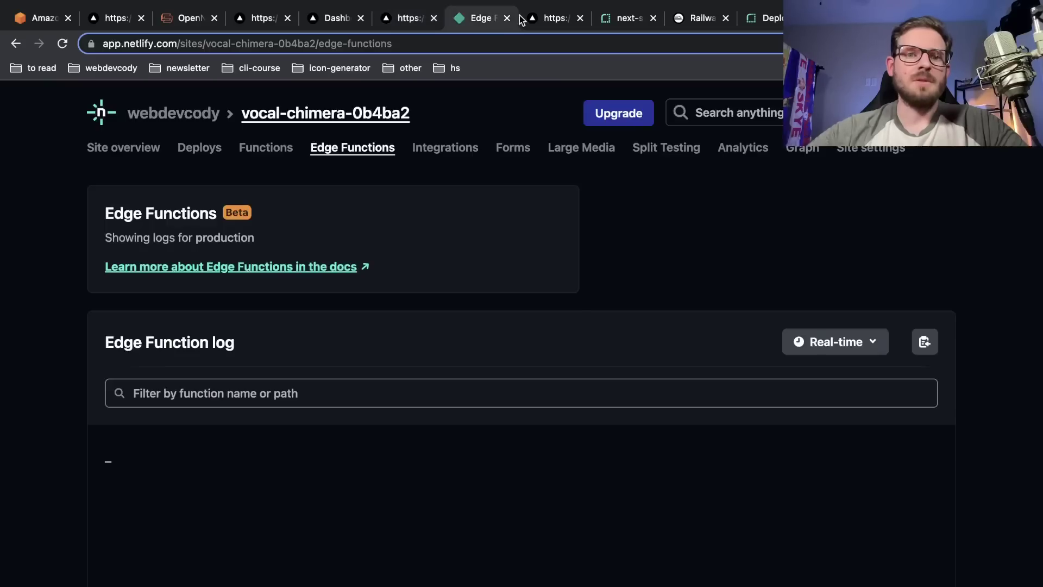
Step: Enlarge the Network panel, then clear and reload the Netlify-hosted page to record fresh timings
left_click(544, 23)
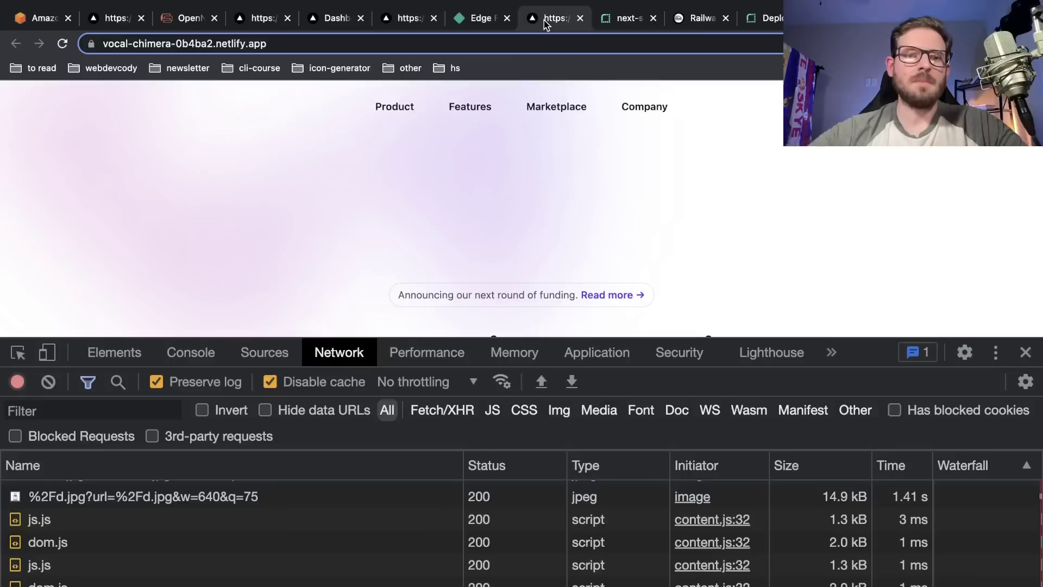
left_click(49, 382)
left_click_drag(885, 350, 885, 202)
key("super+r")
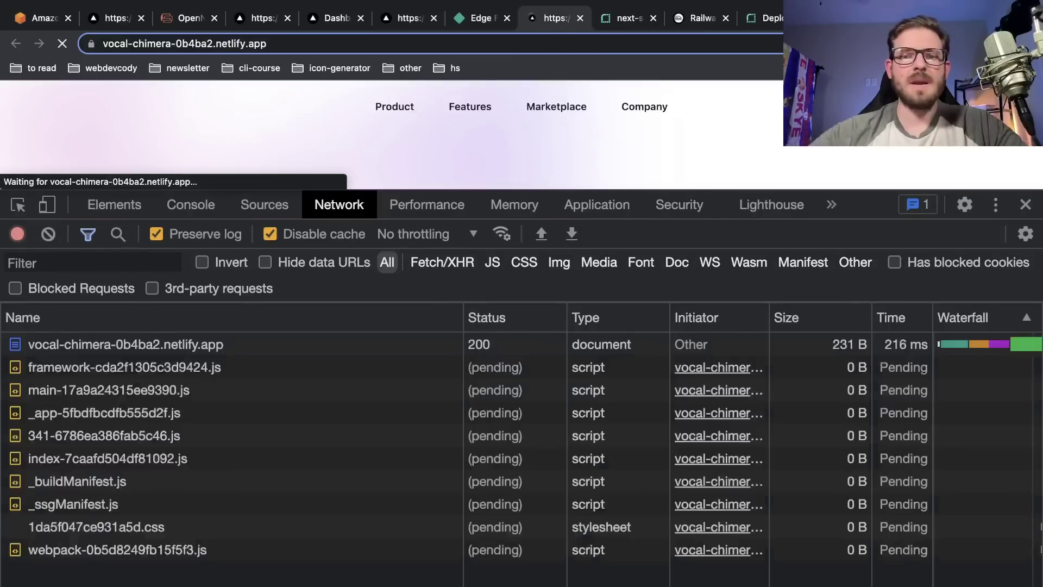
left_click(49, 234)
key("super+r")
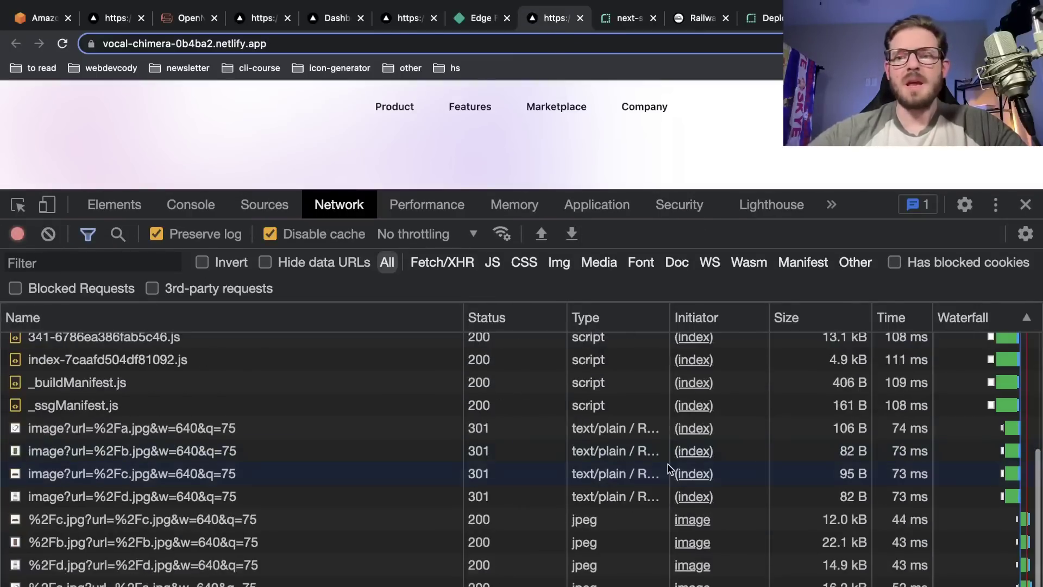
scroll(669, 466, "up", 5)
scroll(669, 467, "down", 1)
left_click(48, 234)
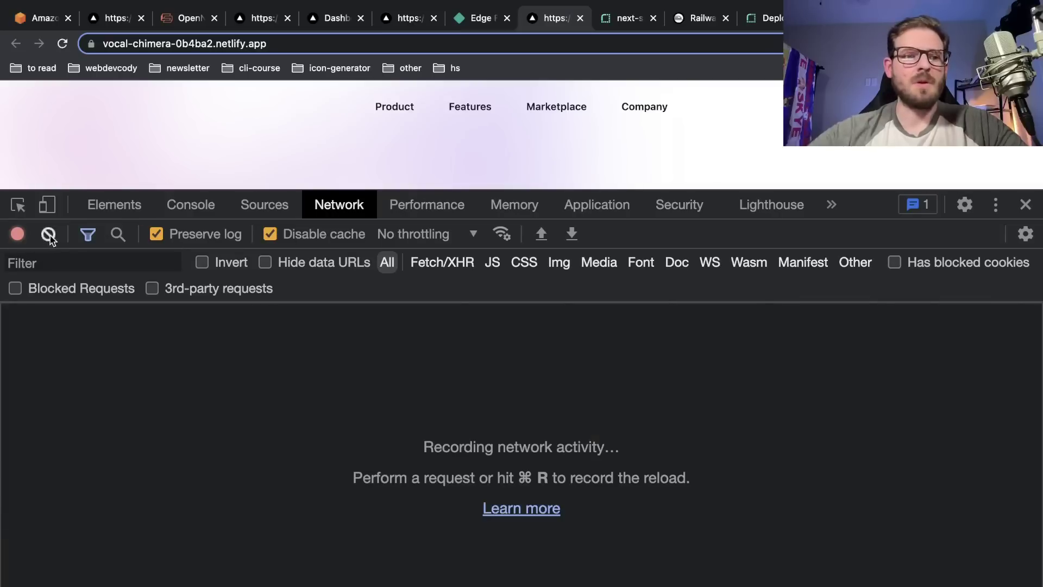
key("super+r")
scroll(510, 400, "up", 5)
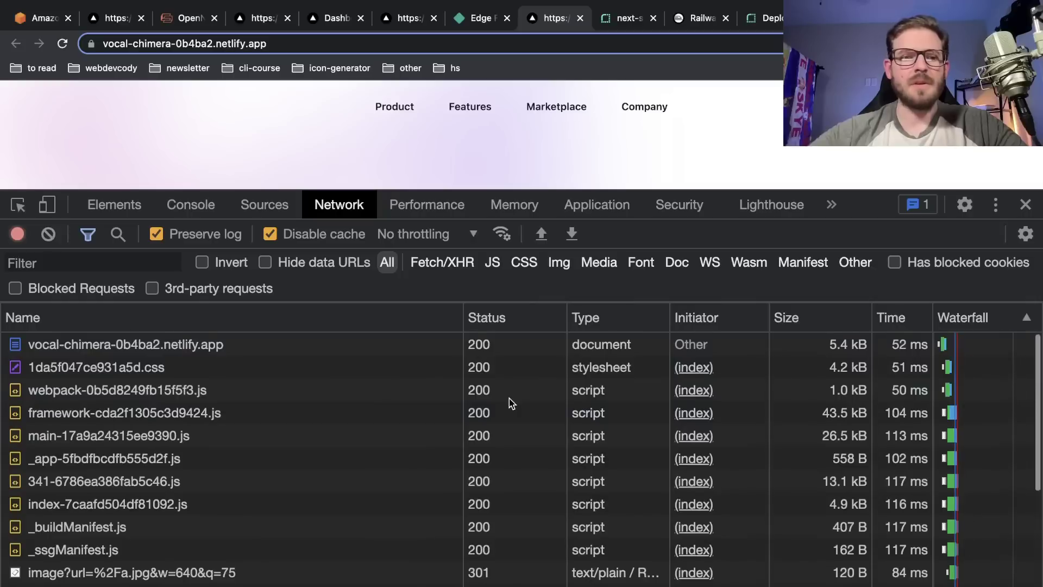
scroll(510, 399, "down", 1)
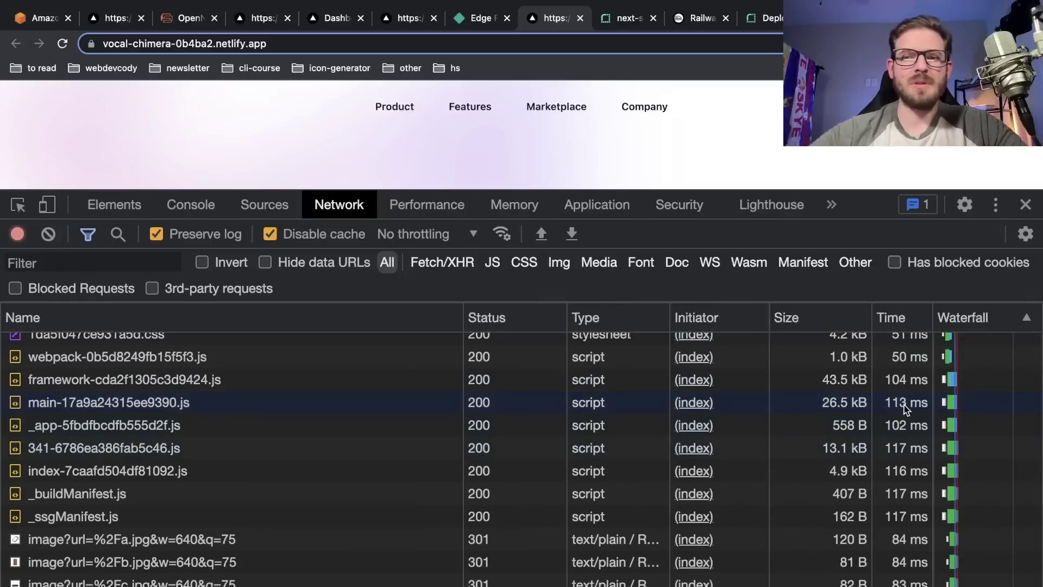
scroll(901, 471, "down", 5)
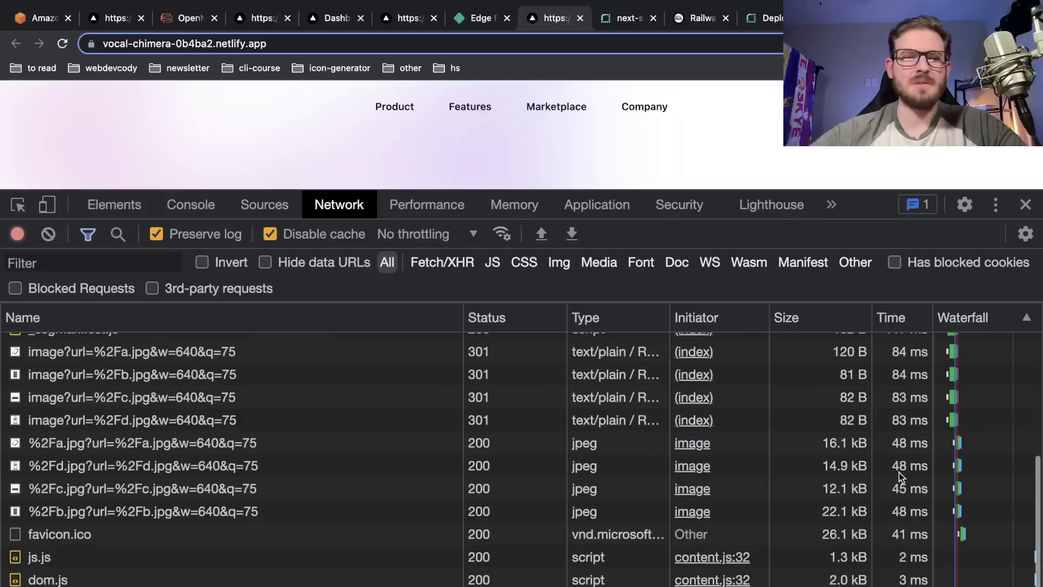
scroll(895, 383, "up", 5)
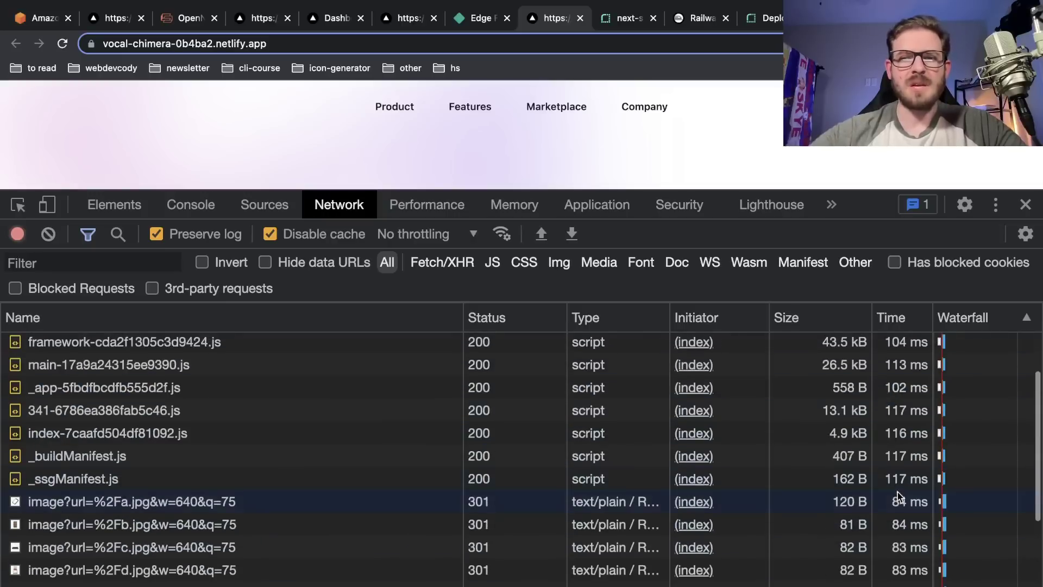
Step: Inspect the main-17a9a24315ee9390.js request headers, then shrink DevTools to show more page
left_click(247, 436)
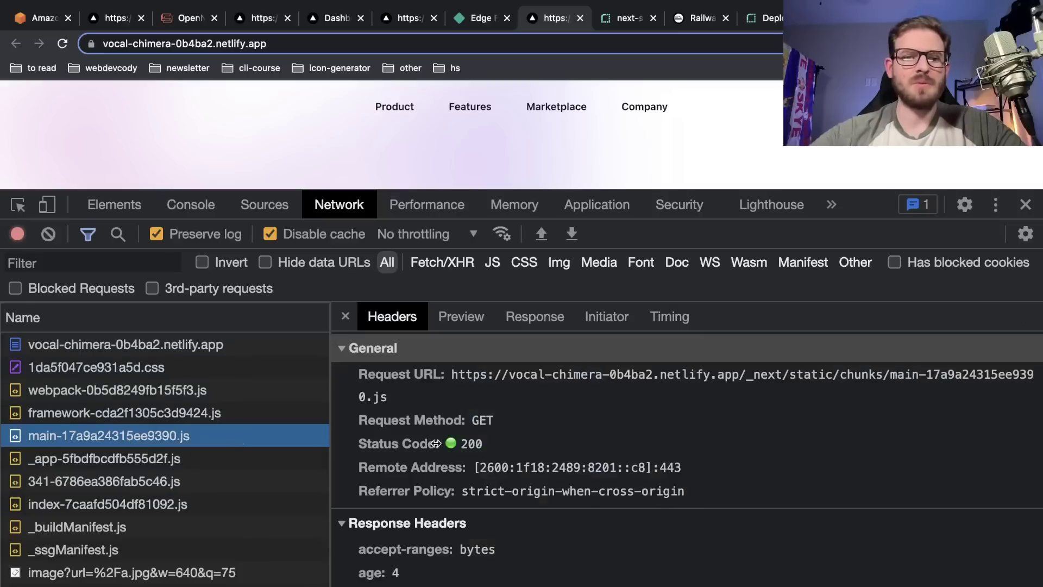
scroll(599, 478, "down", 4)
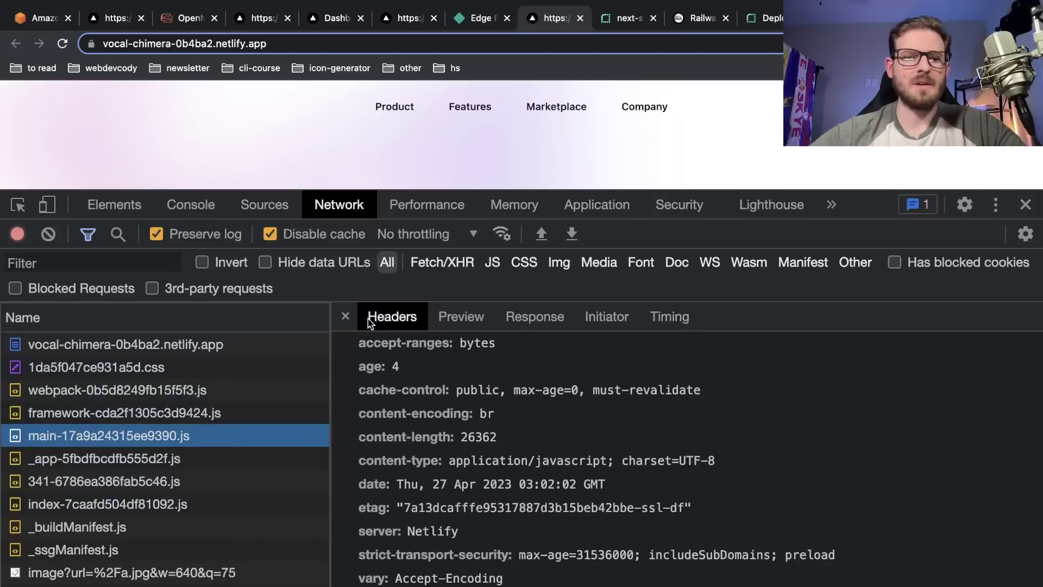
left_click(345, 315)
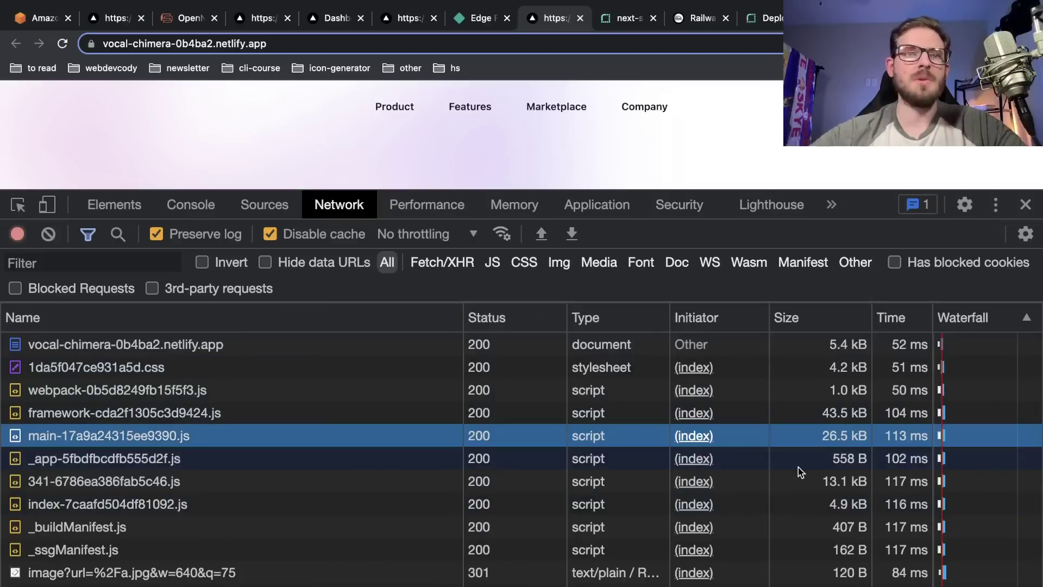
mouse_move(867, 195)
left_mouse_down()
mouse_move(867, 218)
mouse_move(870, 193)
left_mouse_up()
left_click(741, 155)
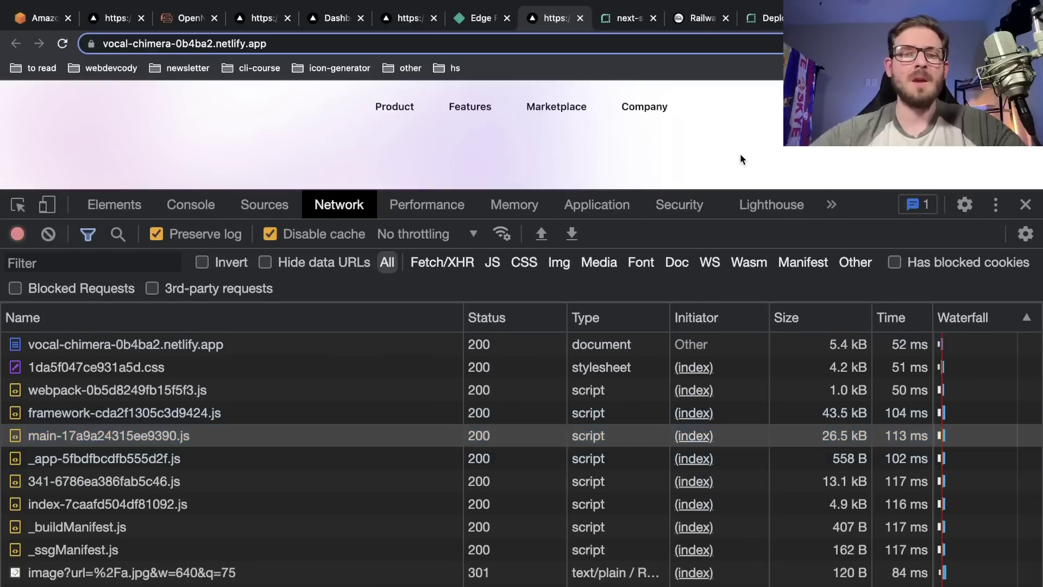
left_click_drag(894, 192, 885, 262)
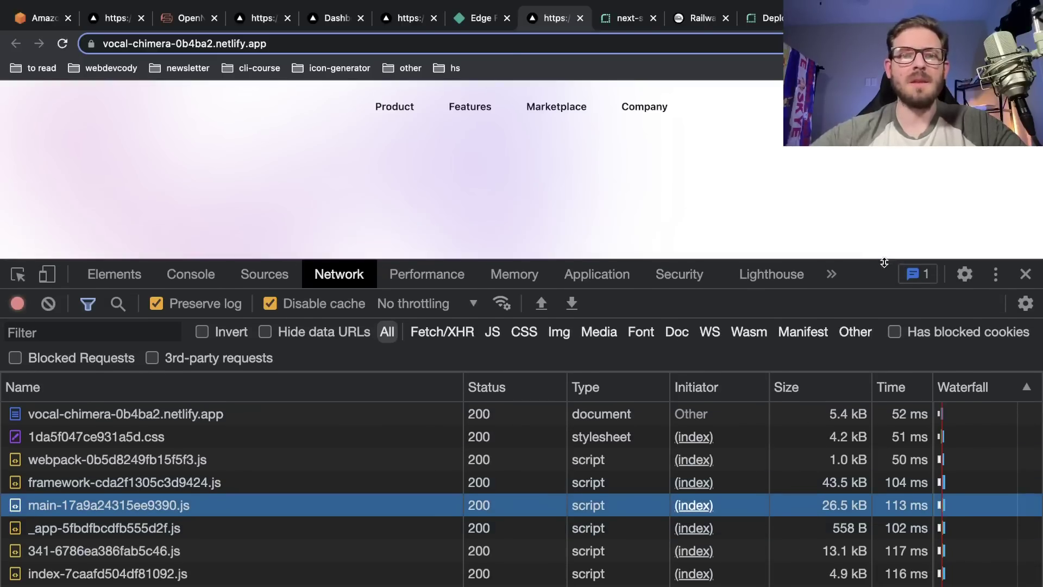
Step: Compare with the Vercel-hosted page, then bring up DigitalOcean's price-compare deployment page
left_click(409, 22)
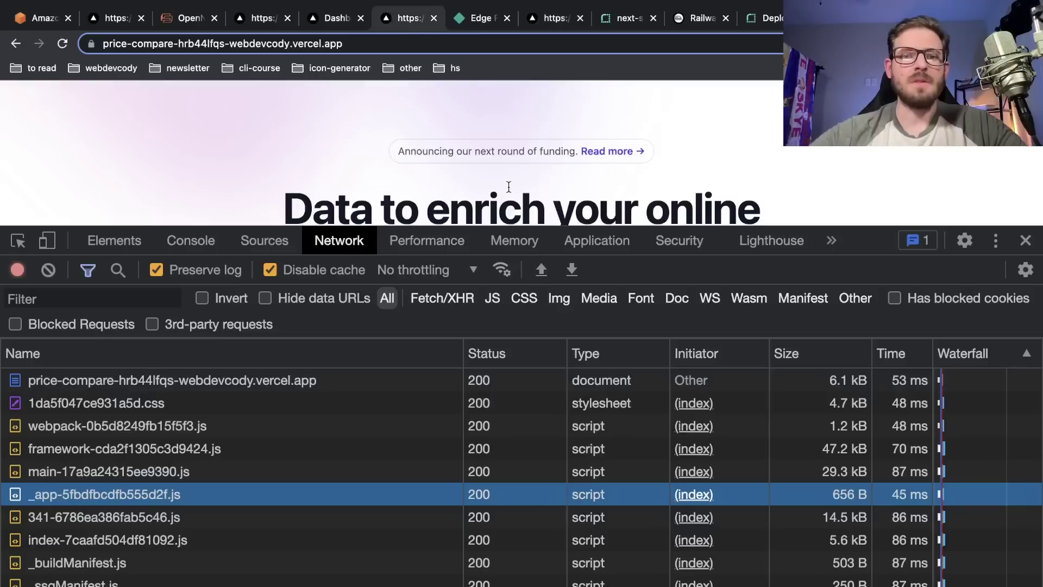
left_click(549, 18)
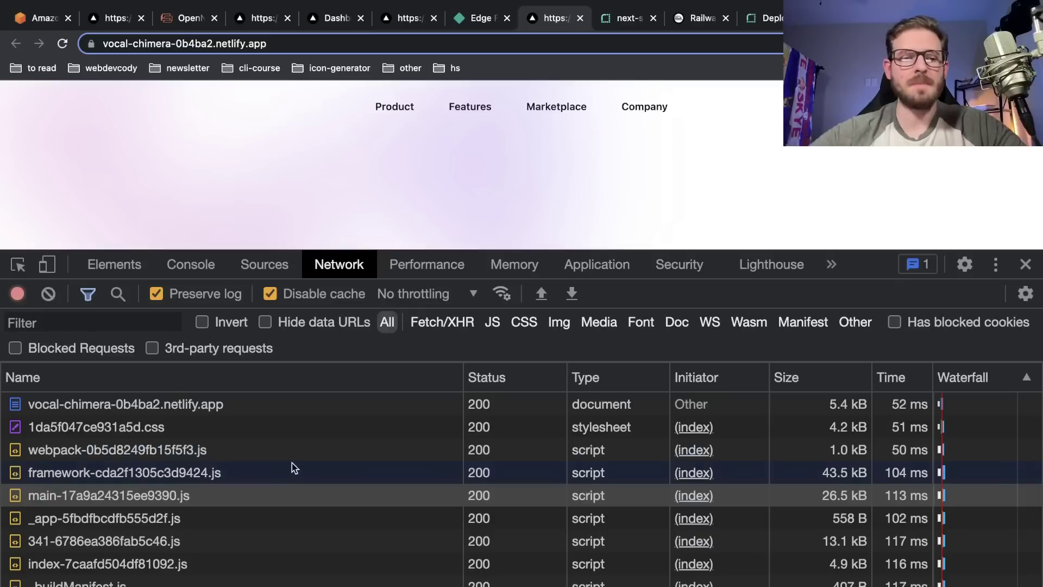
left_click(472, 21)
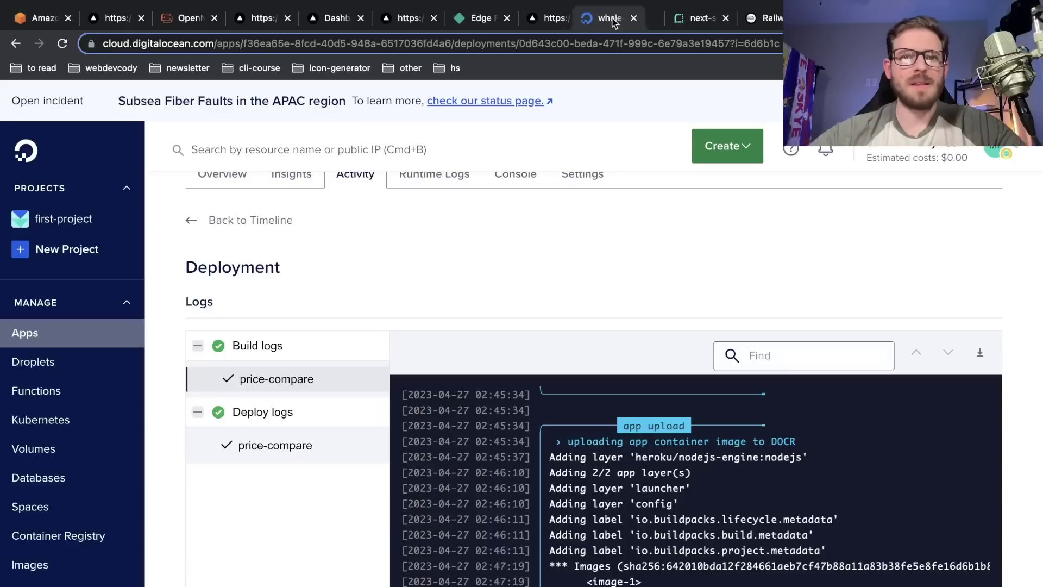
Step: Scroll through whale-app's build logs, successful status and Changelog for the 10:50:21 deployment
scroll(545, 255, "down", 5)
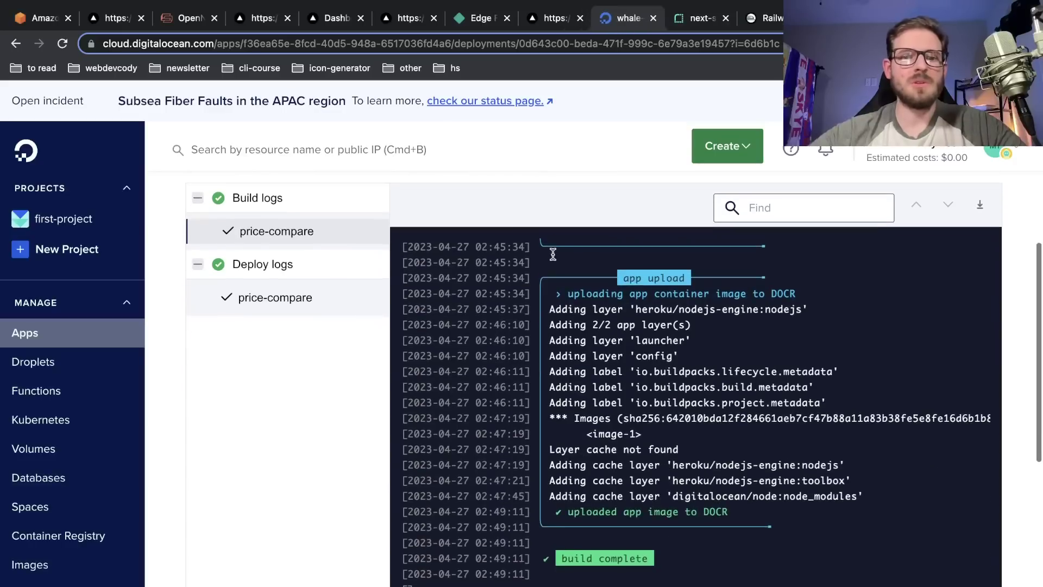
scroll(332, 401, "down", 4)
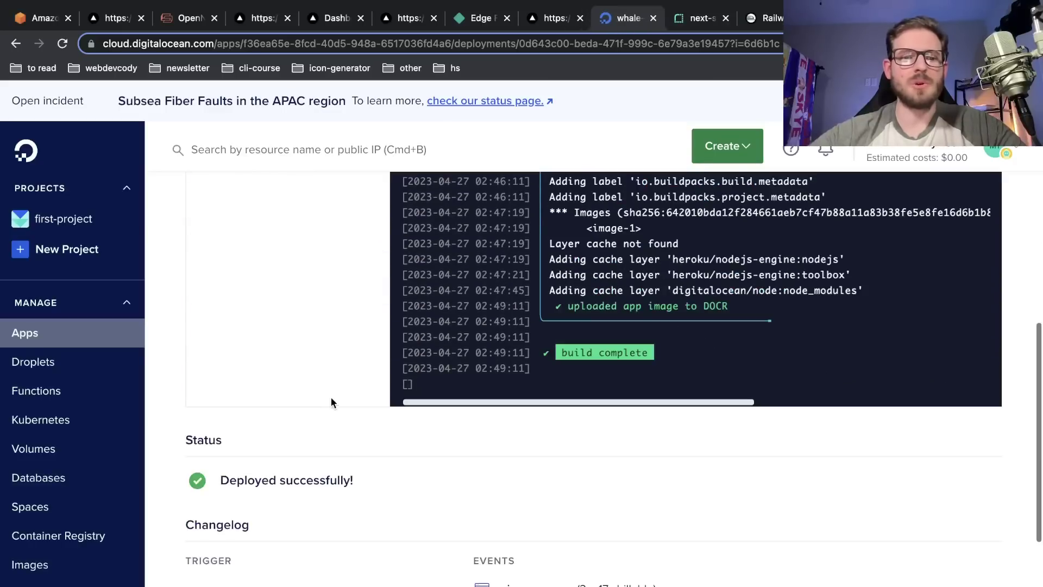
scroll(340, 377, "down", 4)
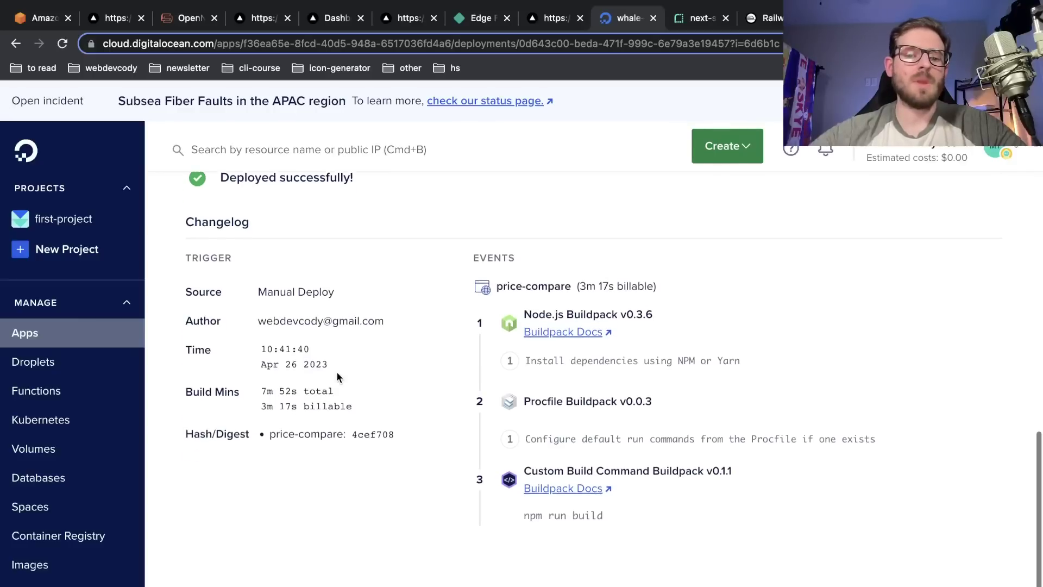
scroll(337, 375, "up", 10)
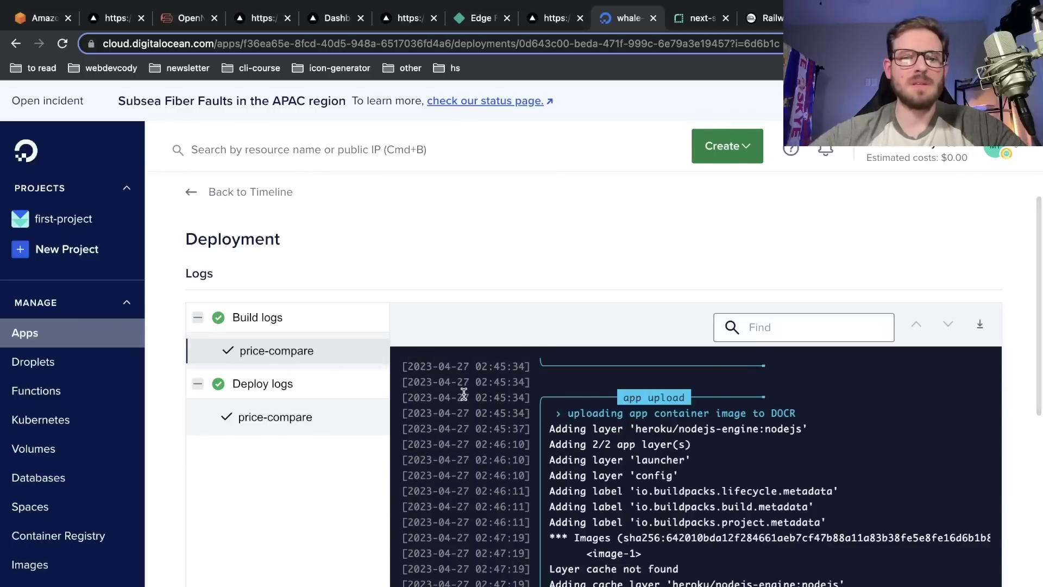
scroll(357, 519, "down", 10)
scroll(392, 451, "down", 7)
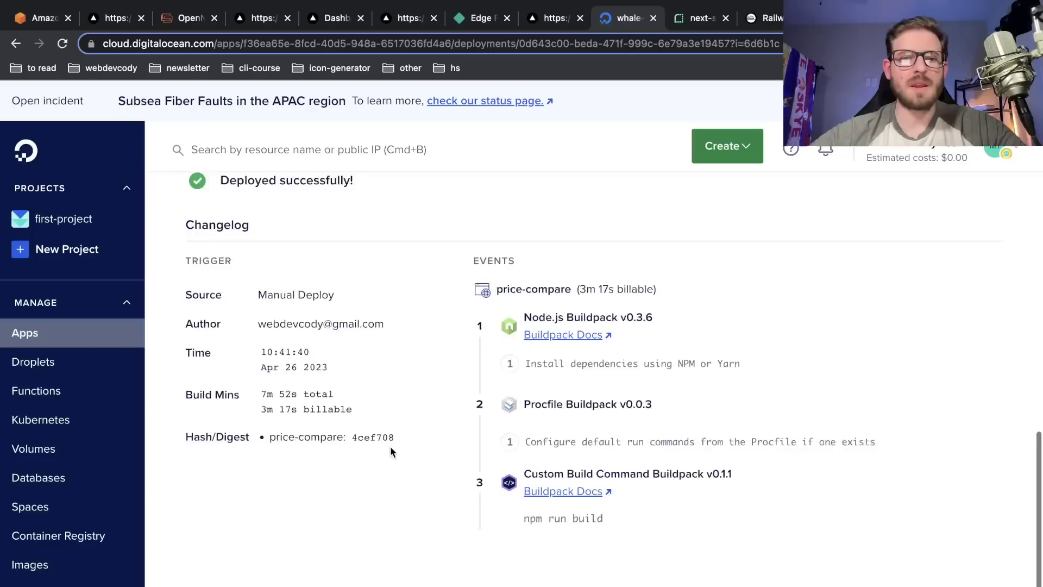
scroll(608, 384, "up", 16)
scroll(323, 496, "down", 3)
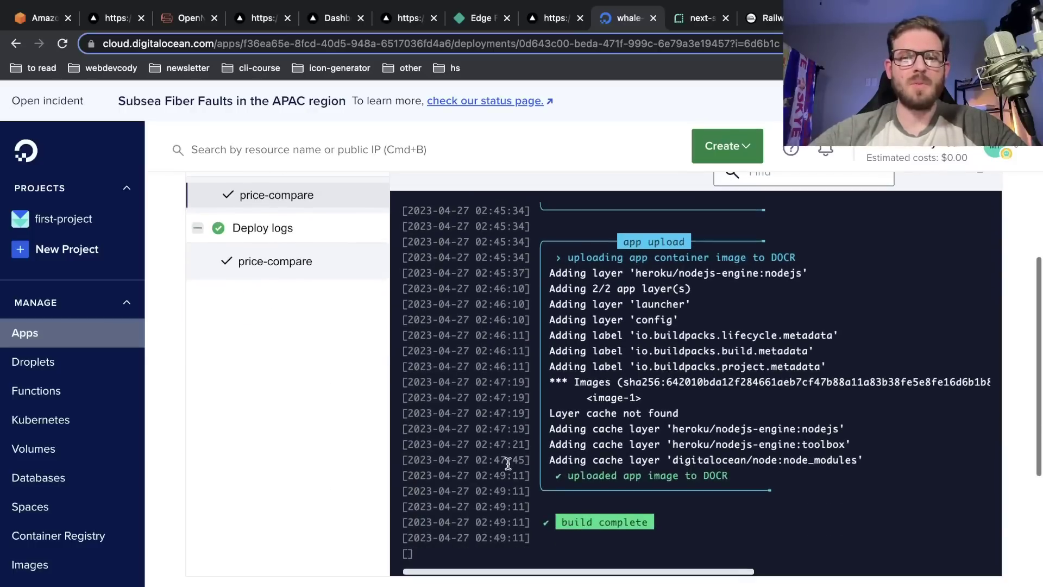
scroll(569, 459, "right", 5)
scroll(569, 459, "up", 2)
scroll(569, 459, "right", 3)
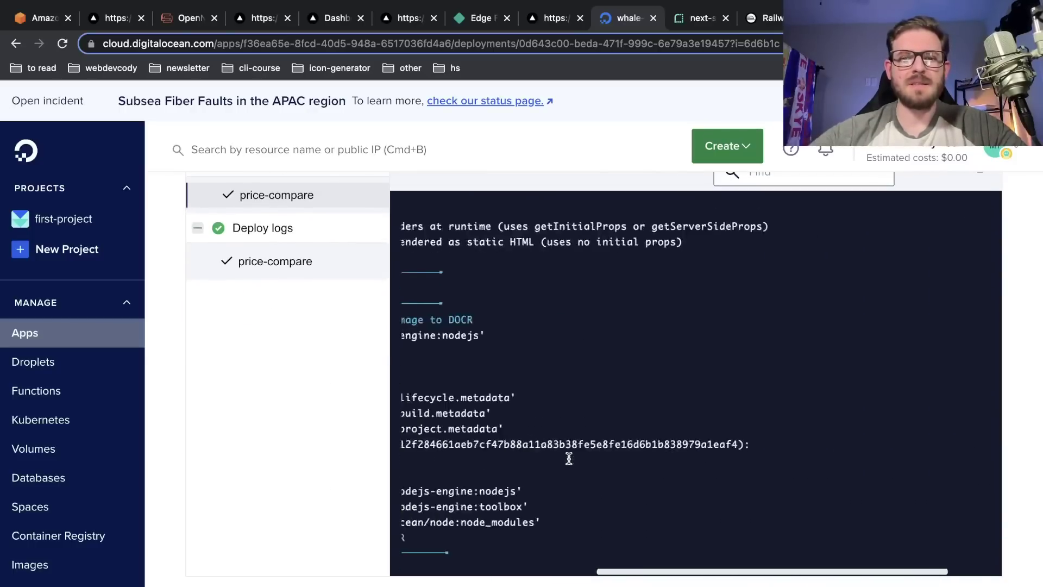
scroll(569, 459, "left", 8)
scroll(569, 460, "down", 2)
scroll(361, 523, "down", 7)
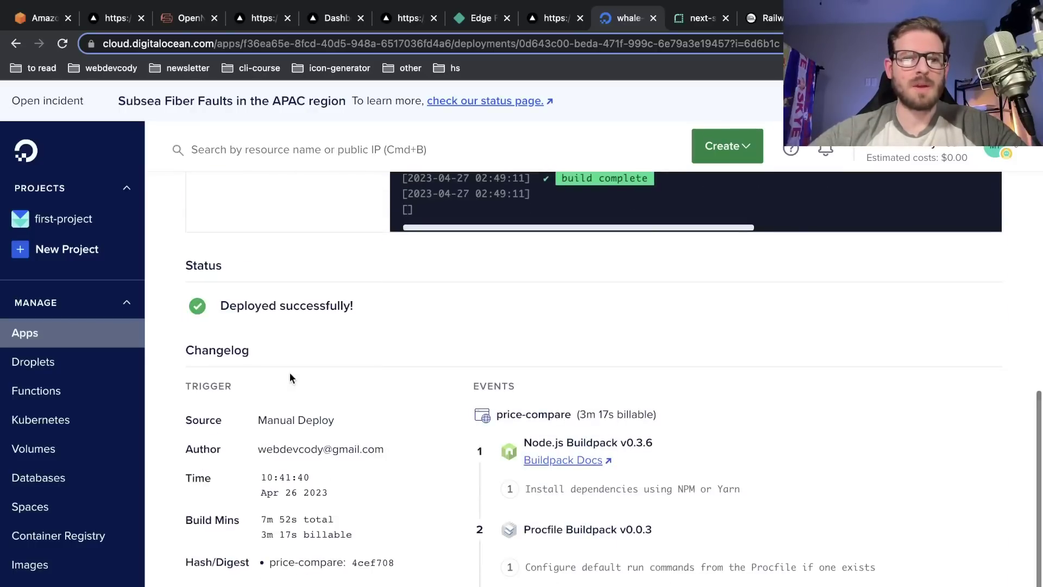
scroll(289, 373, "down", 1)
scroll(223, 307, "up", 15)
scroll(223, 307, "up", 2)
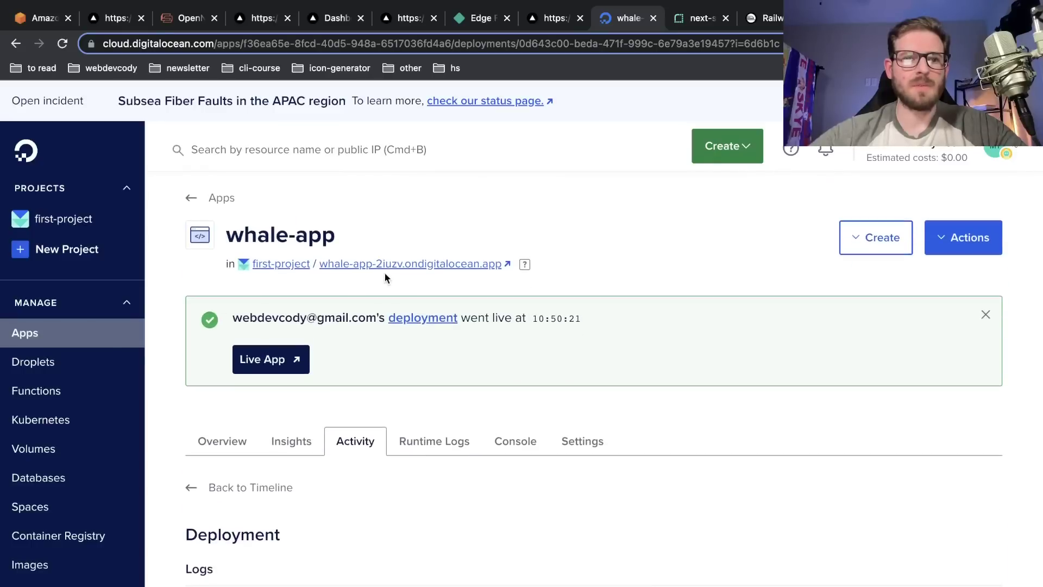
Step: Open the live DigitalOcean app in its own tab with DevTools on the Network panel
left_click(265, 369)
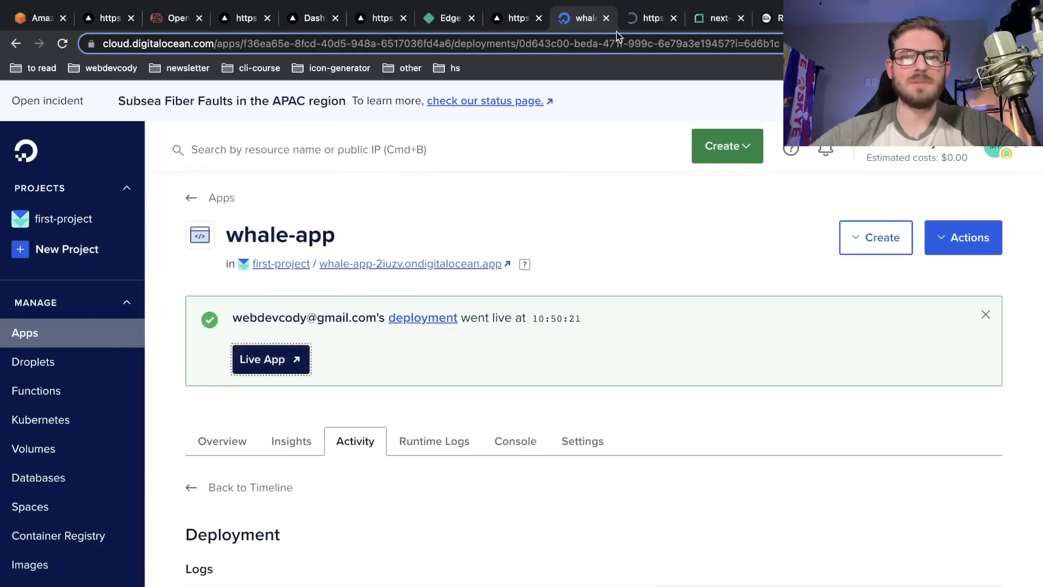
left_click(633, 15)
key("super+alt+j")
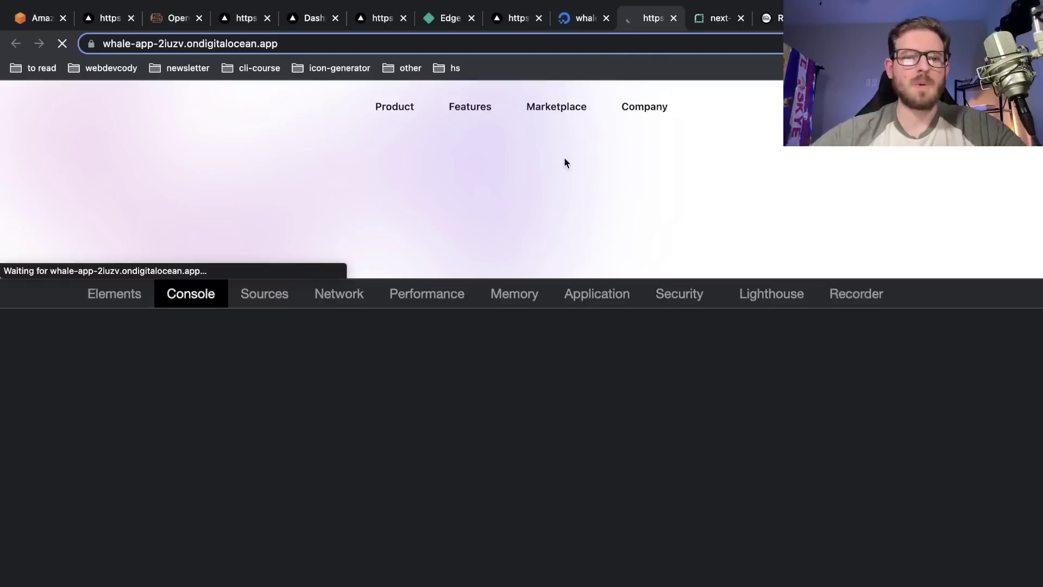
left_click(339, 293)
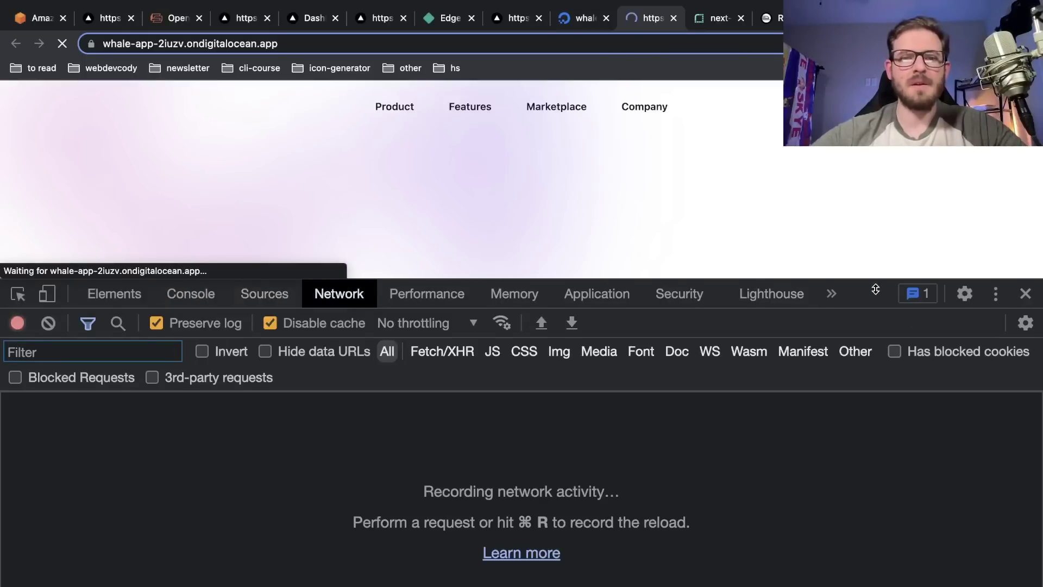
Step: Clear the network log and reload to record request times, then enlarge DevTools
key("super+r")
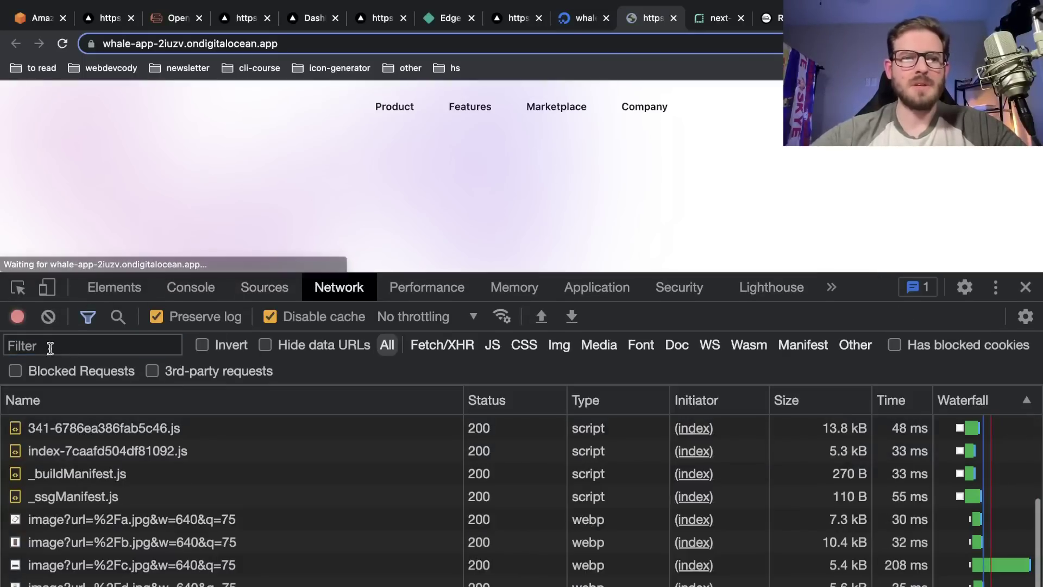
left_click(49, 317)
left_click(48, 317)
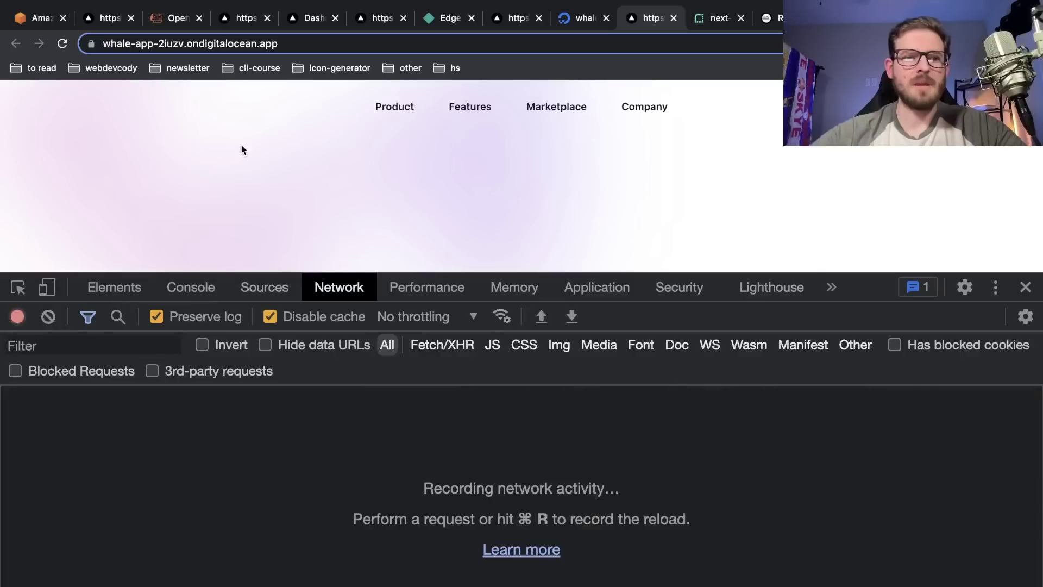
key("super+r")
scroll(359, 548, "up", 5)
scroll(358, 549, "down", 5)
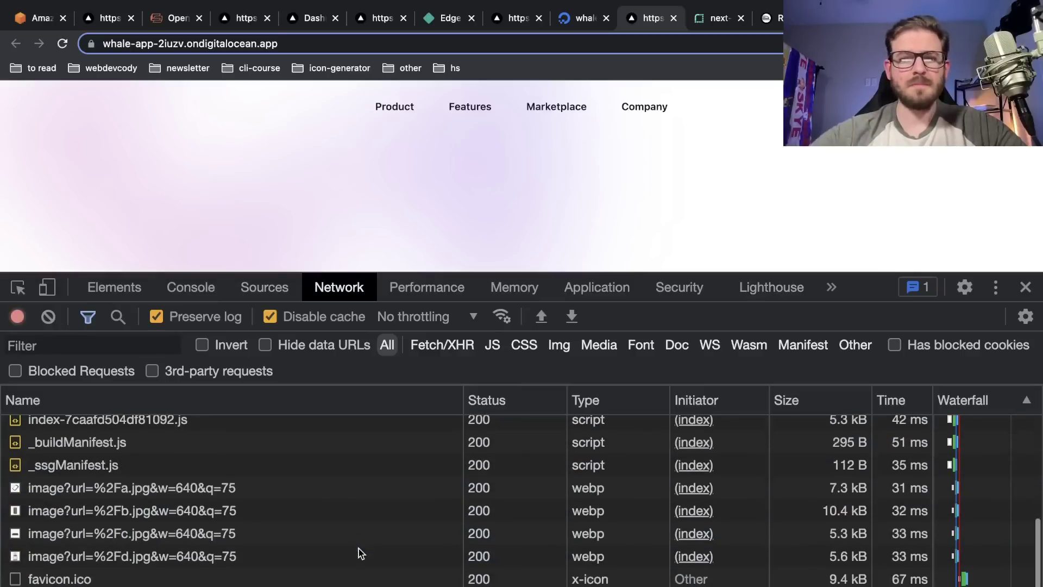
scroll(358, 549, "up", 2)
scroll(359, 553, "up", 2)
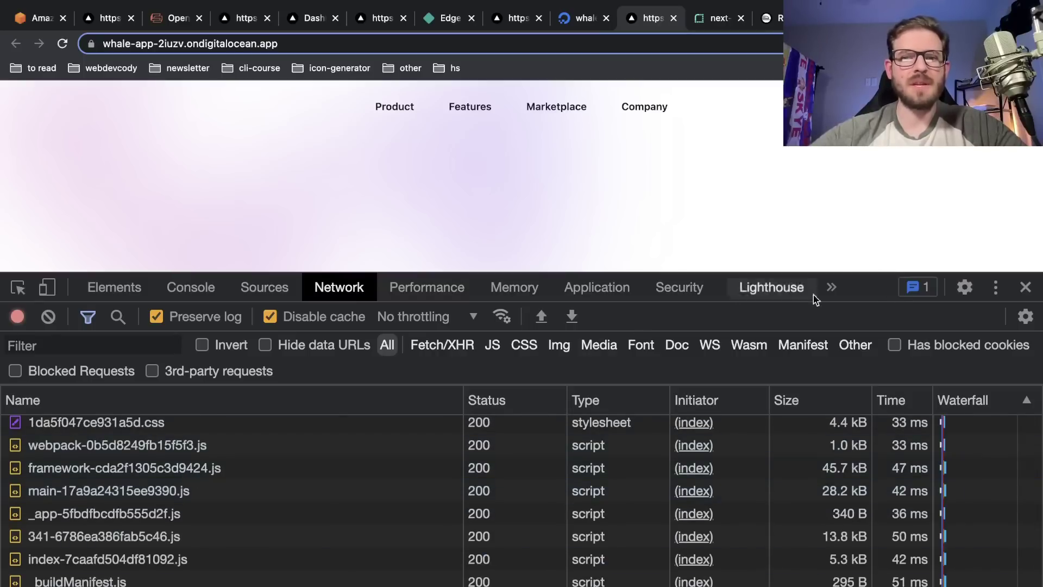
left_click_drag(881, 292, 879, 215)
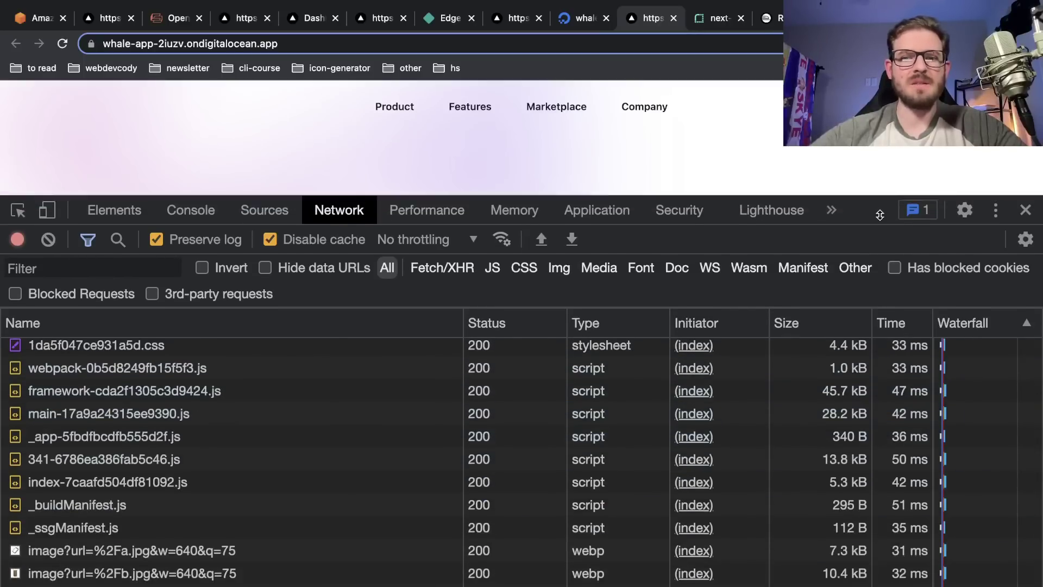
Step: Capture the framework script's headers showing cf-cache-status: HIT and server: cloudflare
left_click(125, 394)
scroll(505, 416, "up", 3)
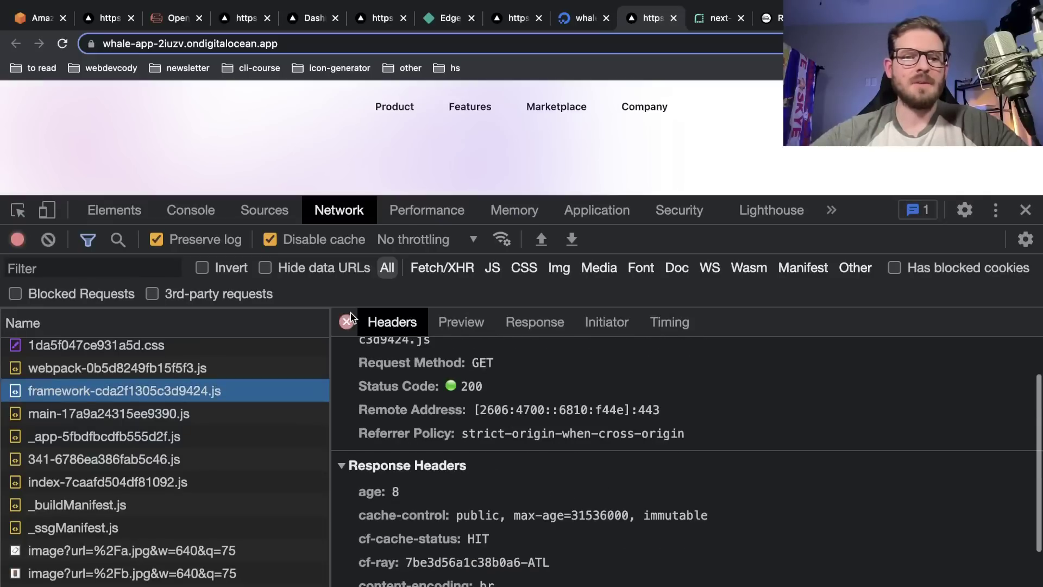
scroll(442, 452, "down", 6)
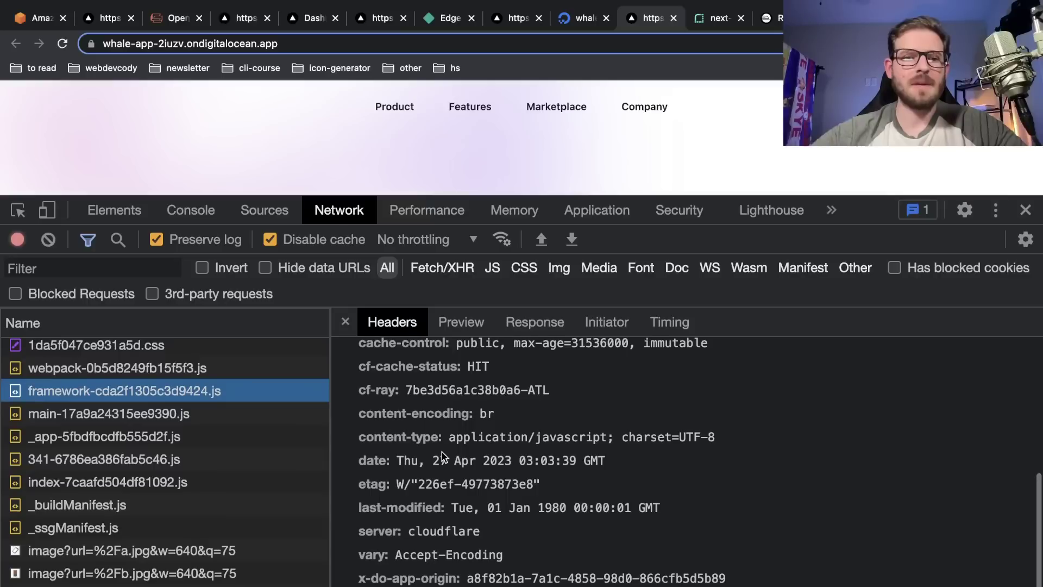
scroll(442, 452, "up", 2)
key("super+shift+4")
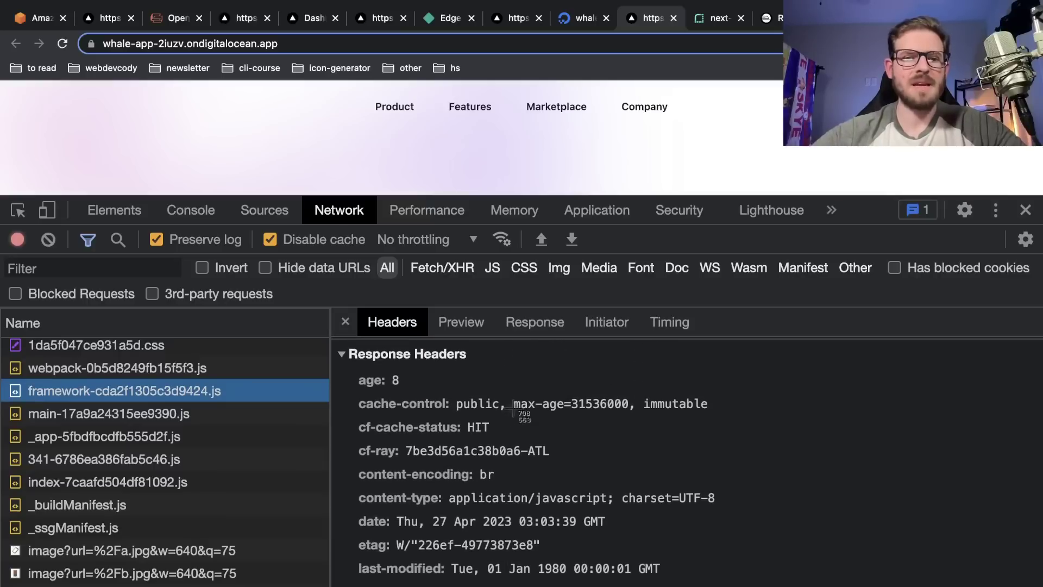
left_click_drag(514, 408, 344, 443)
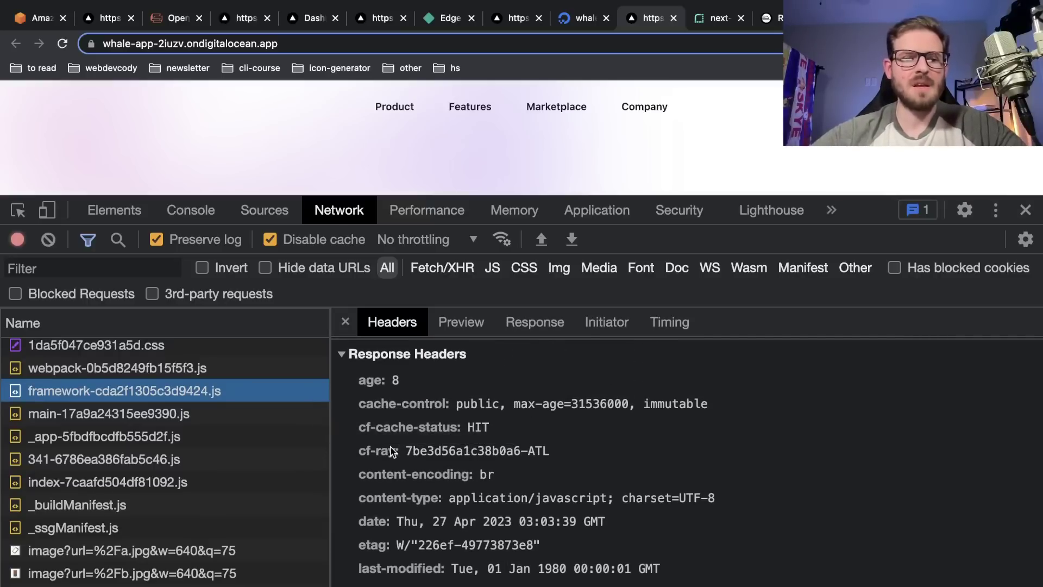
scroll(391, 451, "down", 2)
scroll(392, 451, "up", 2)
scroll(391, 451, "up", 2)
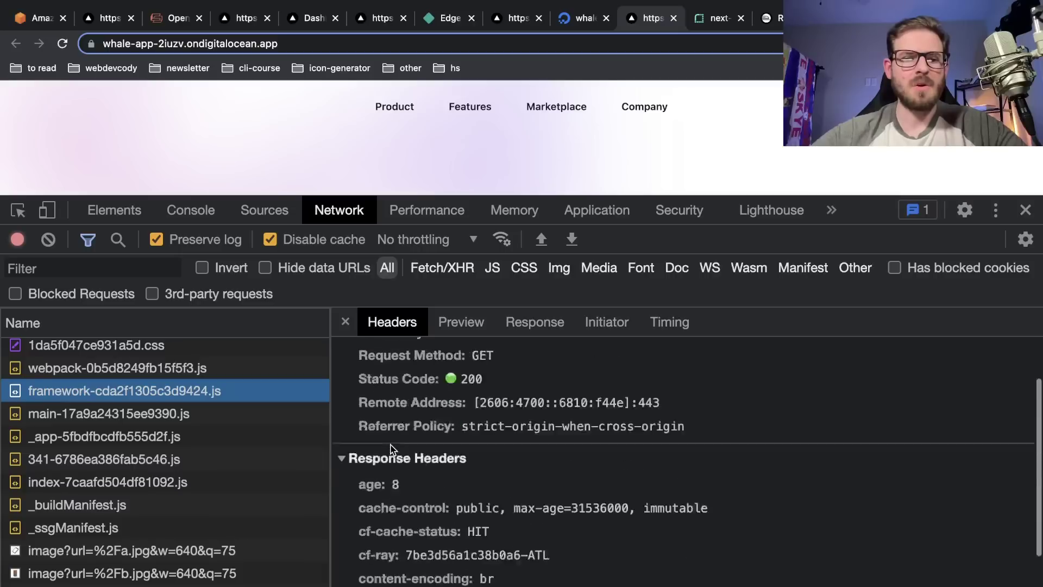
scroll(402, 489, "down", 4)
left_click(365, 536)
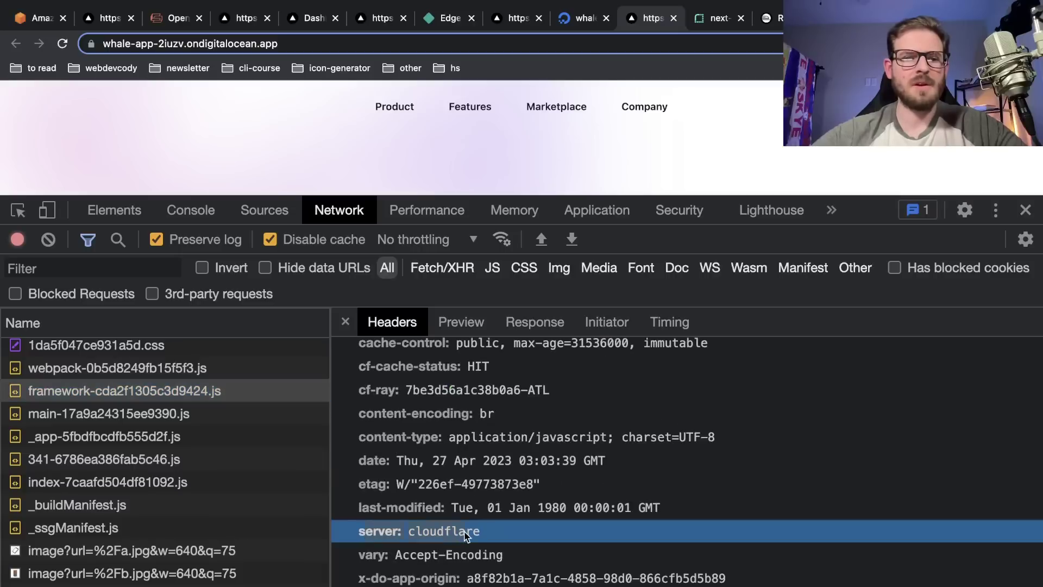
scroll(369, 528, "up", 1)
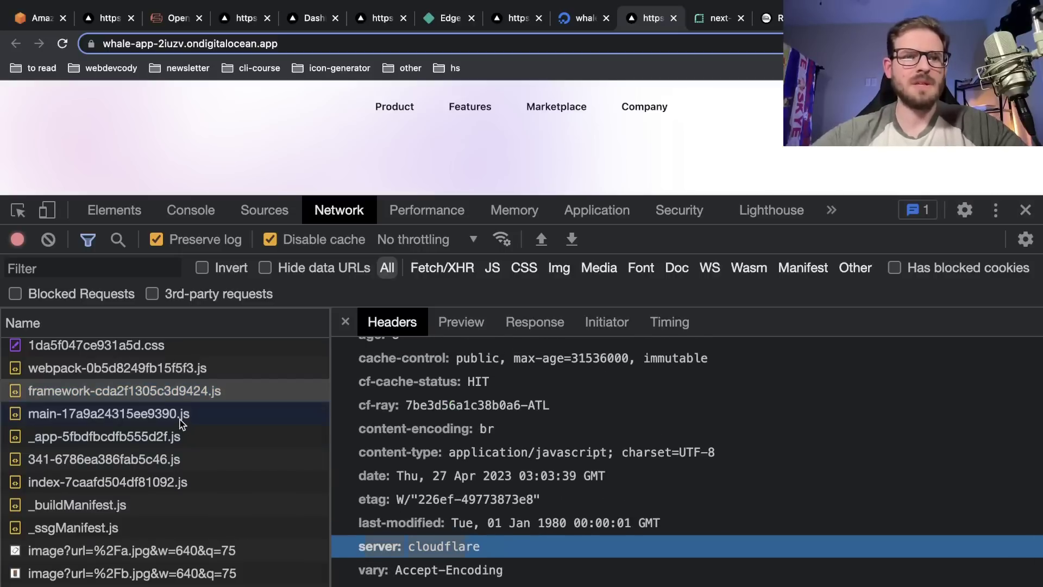
Step: Confirm the main script also returns cf-cache-status: HIT, then return to the full request list
left_click(255, 414)
scroll(419, 454, "down", 5)
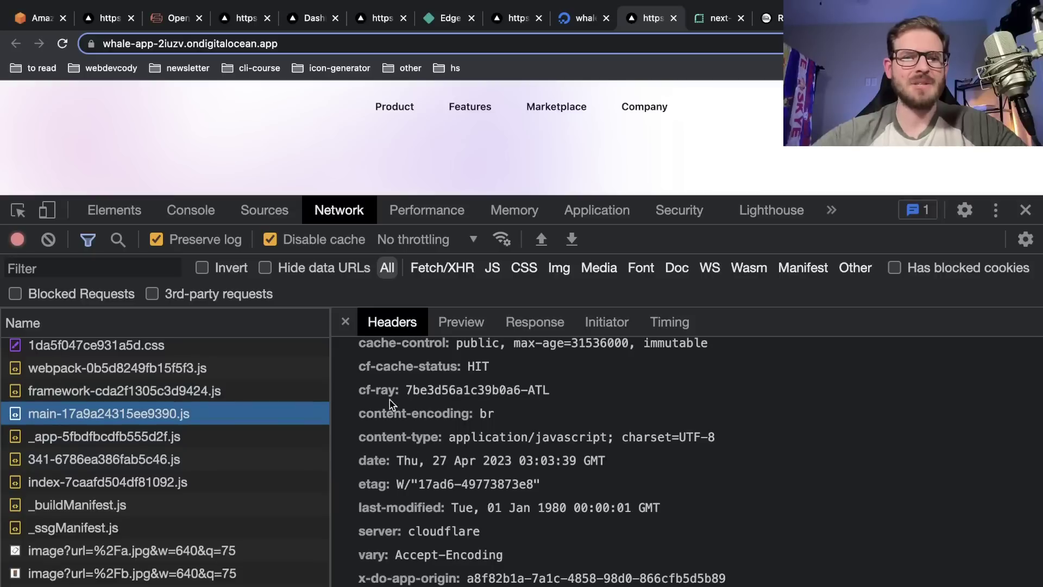
left_click(392, 370)
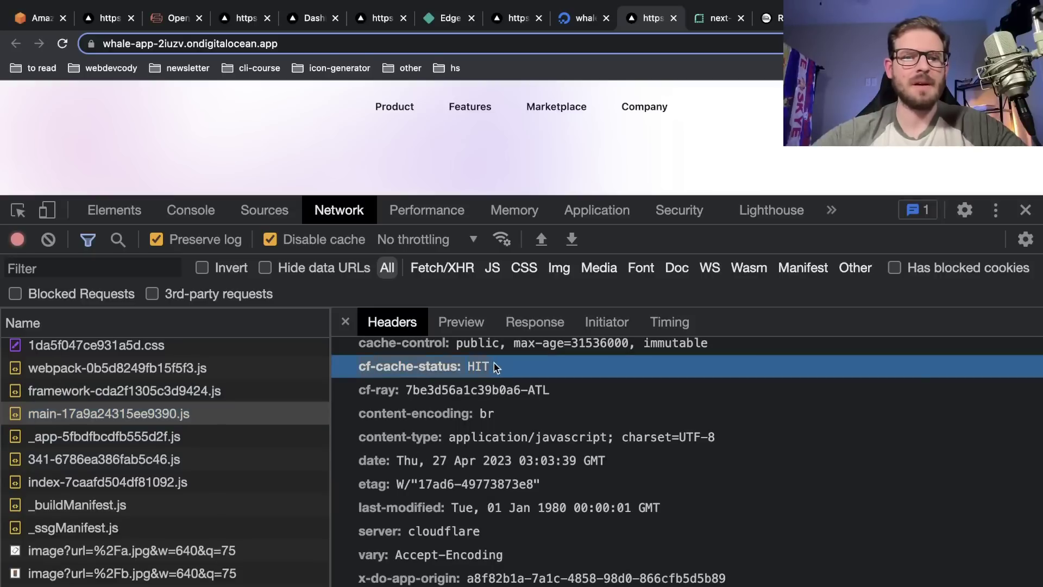
left_click(346, 322)
scroll(462, 447, "up", 4)
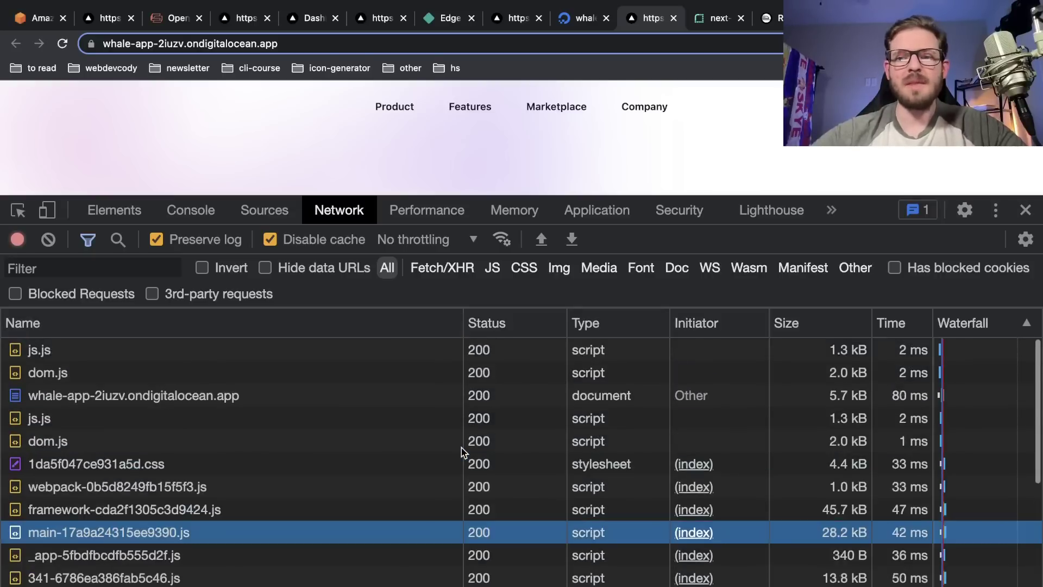
scroll(461, 448, "down", 10)
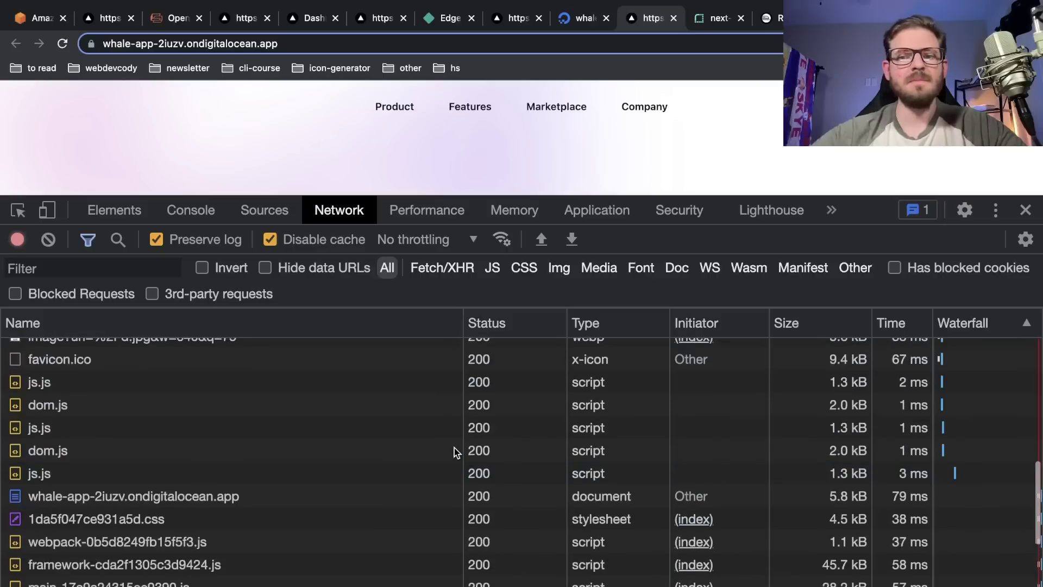
scroll(454, 450, "down", 3)
scroll(455, 451, "up", 15)
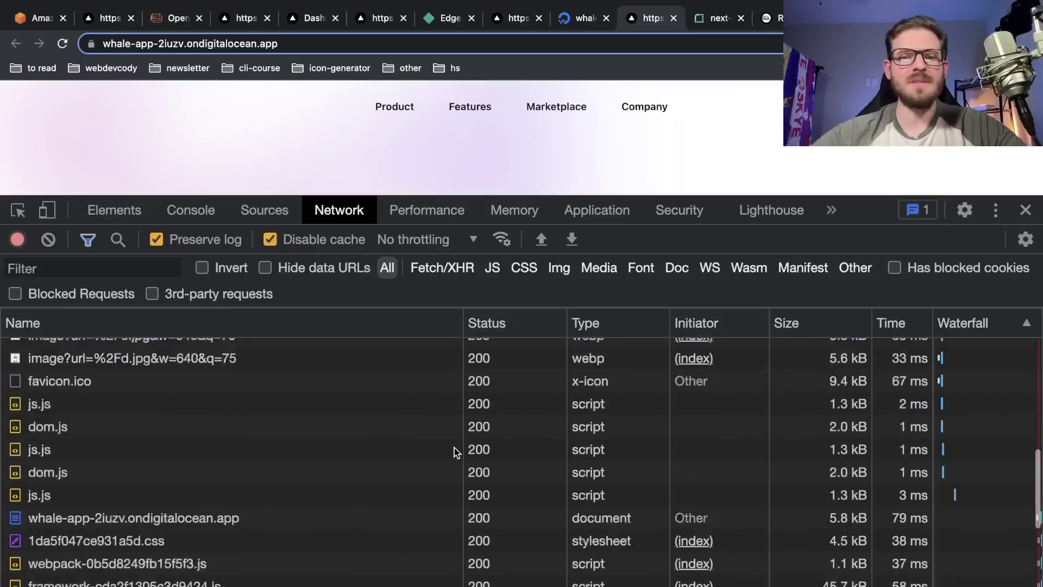
Step: Clear the network log and reload for fresh request times, with a shorter DevTools panel
left_click(55, 241)
key("super+r")
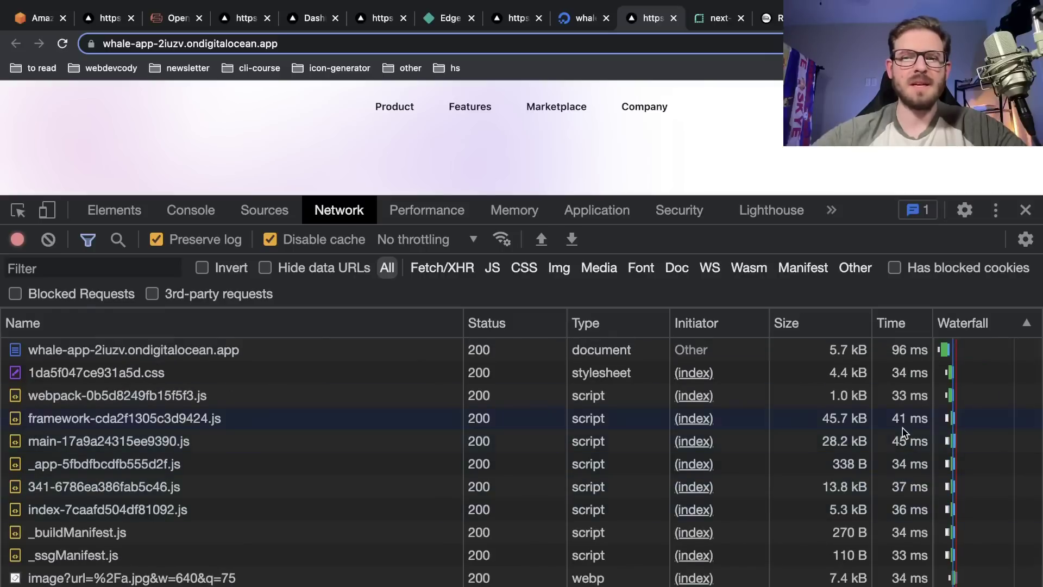
scroll(902, 428, "down", 5)
scroll(902, 428, "up", 5)
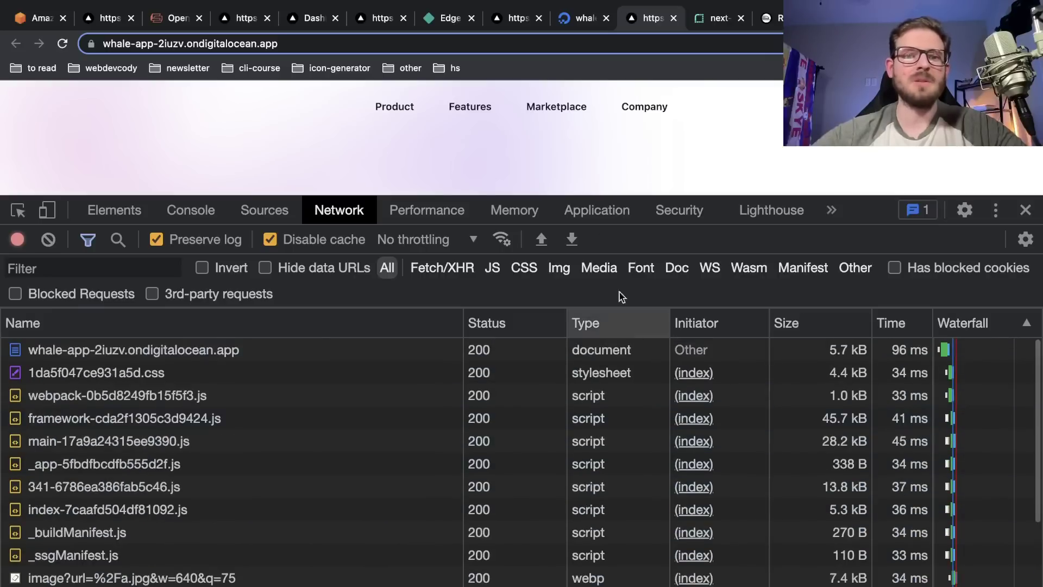
left_click_drag(875, 196, 851, 338)
Step: Open the whale-app's Overview page in the DigitalOcean dashboard
left_click(577, 26)
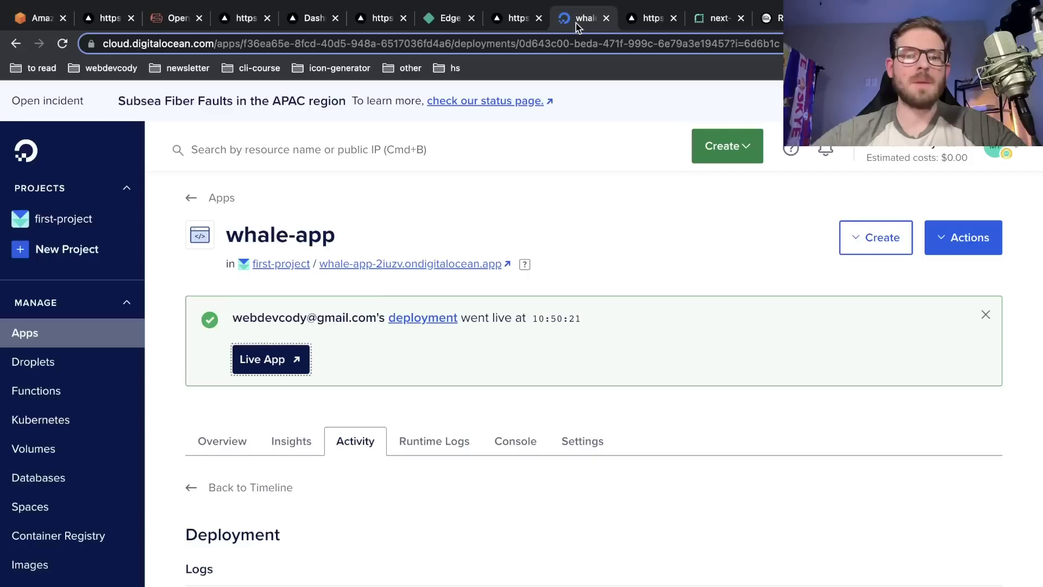
left_click(629, 271)
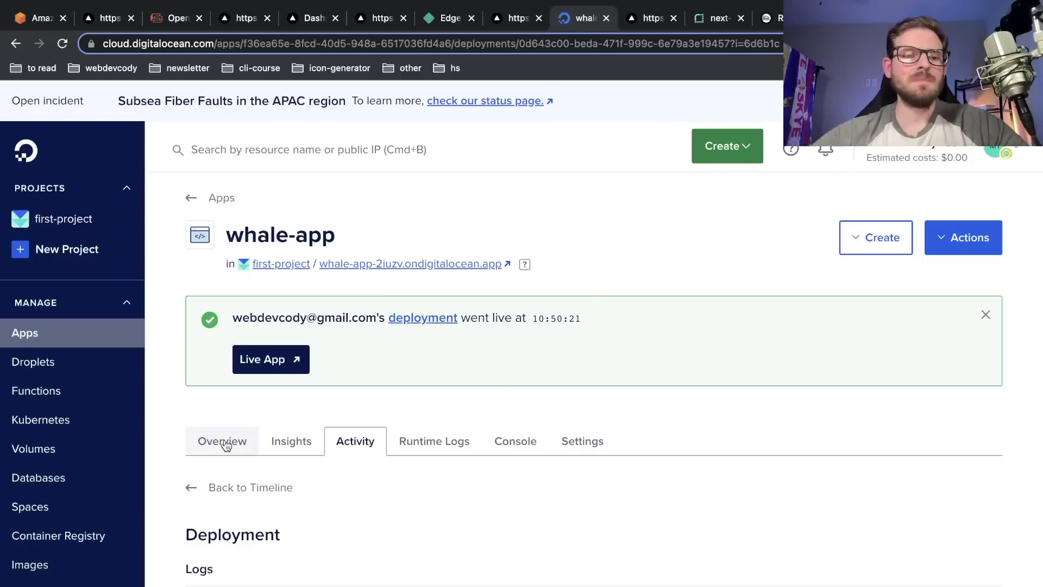
left_click(201, 439)
scroll(374, 435, "down", 3)
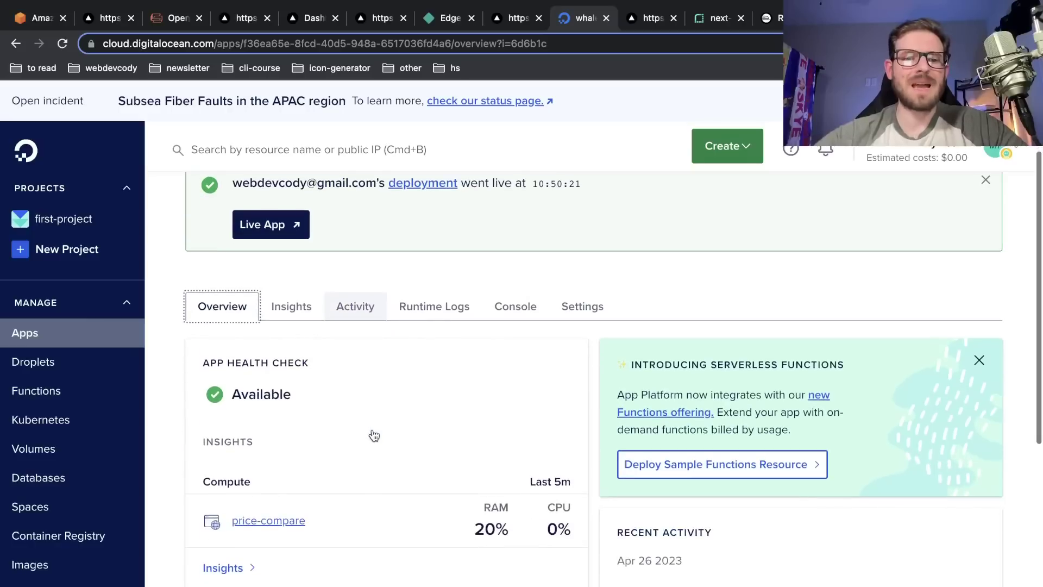
scroll(374, 436, "down", 3)
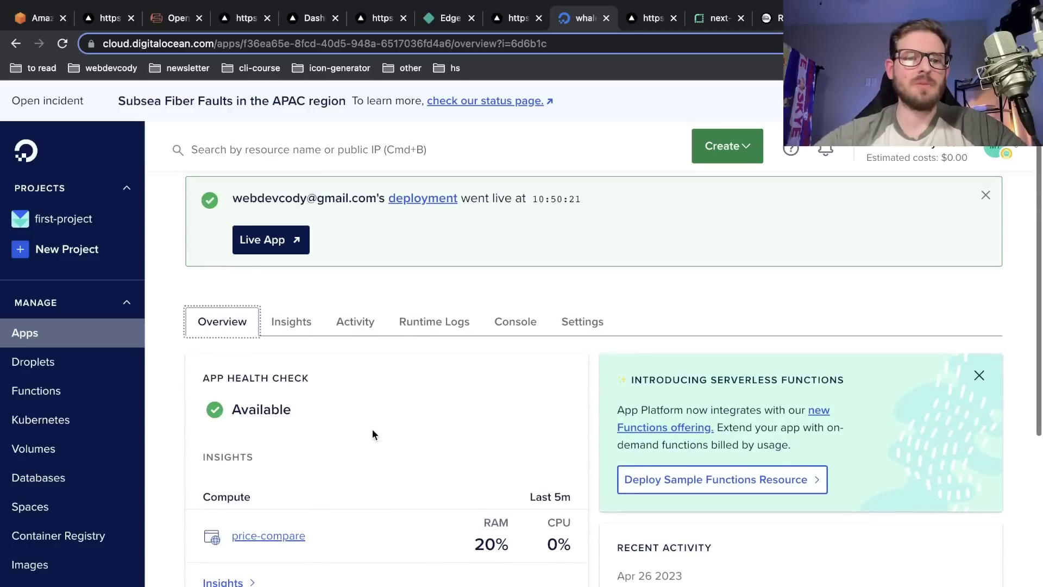
Step: Read the price-compare runtime logs, then check the Create and Actions menus
left_click(412, 350)
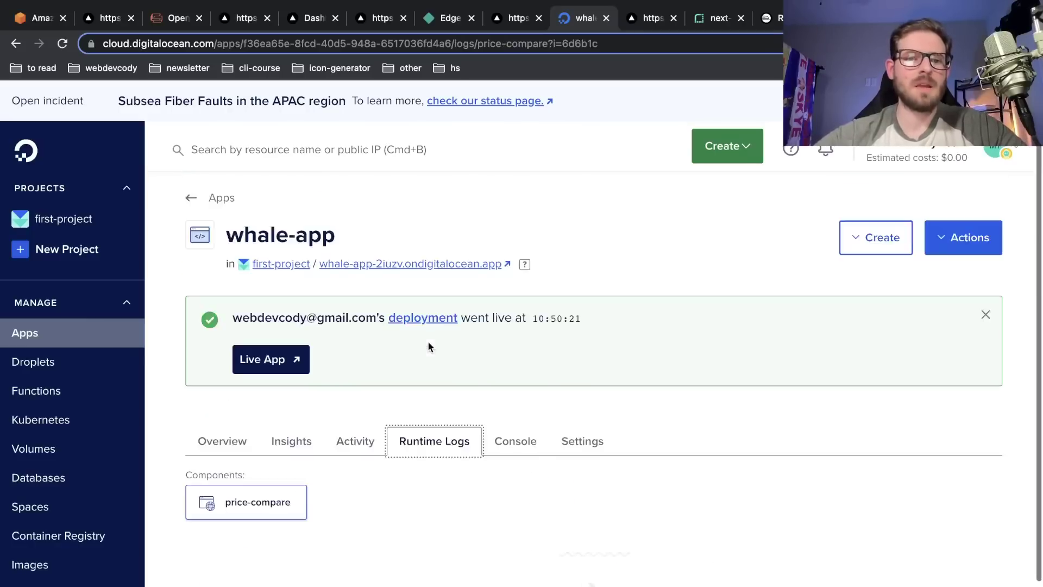
scroll(393, 368, "up", 5)
left_click(259, 402)
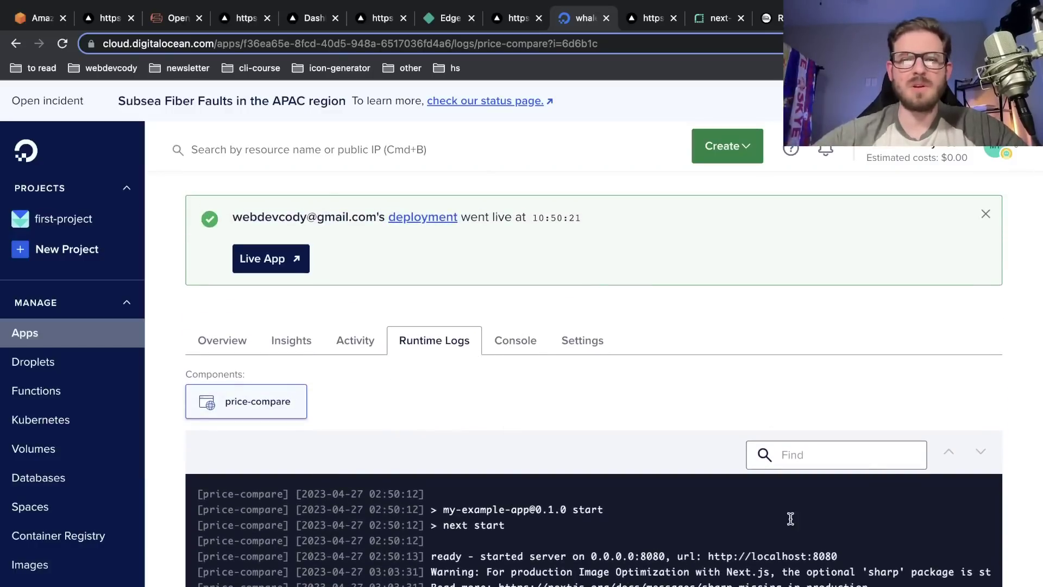
scroll(608, 463, "down", 3)
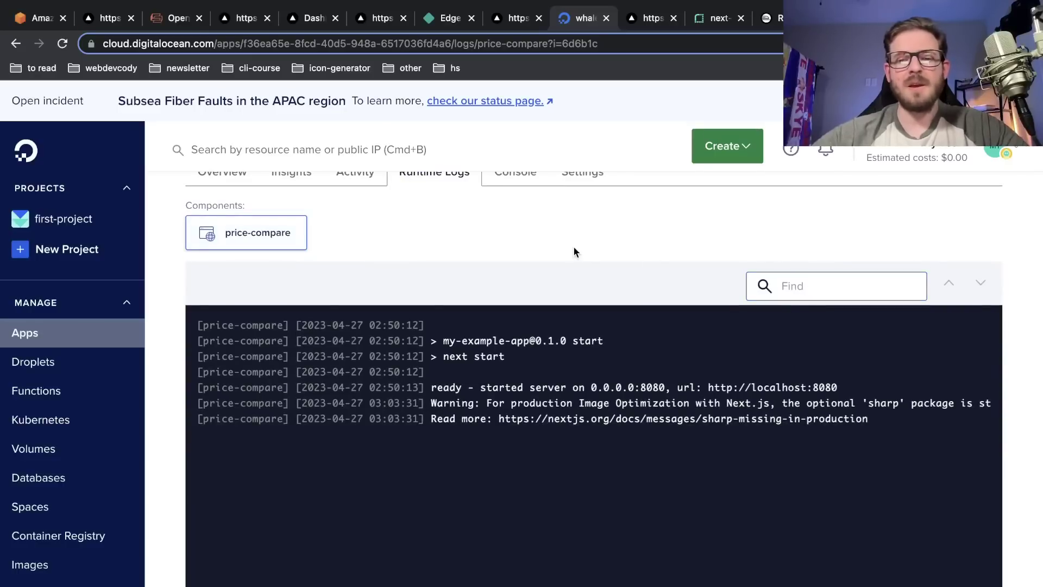
scroll(574, 252, "up", 5)
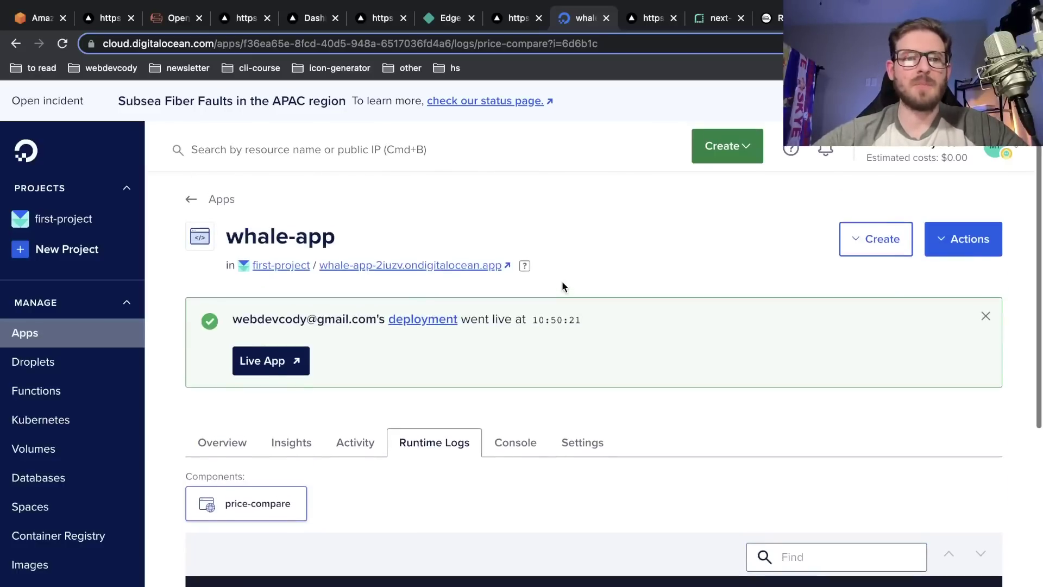
left_click(862, 245)
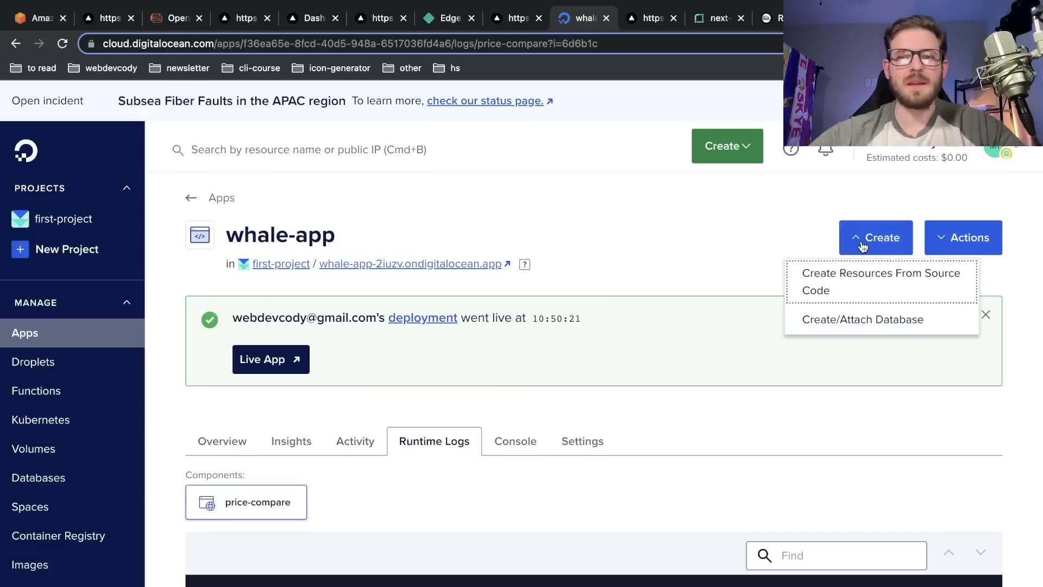
left_click(951, 242)
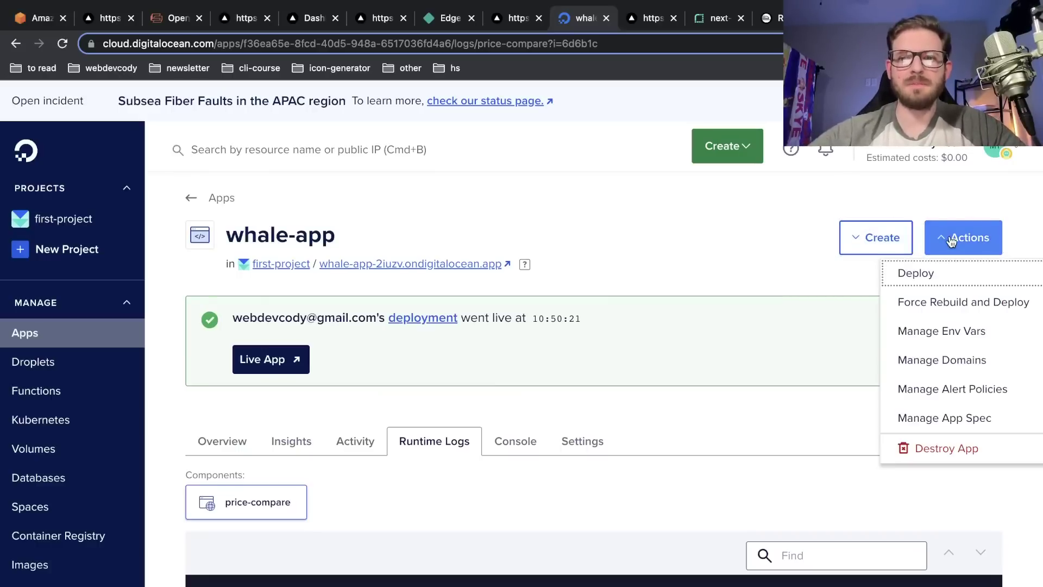
Step: Run pwd and ls in the app's web console to inspect the project files
left_click(516, 441)
type("pwd")
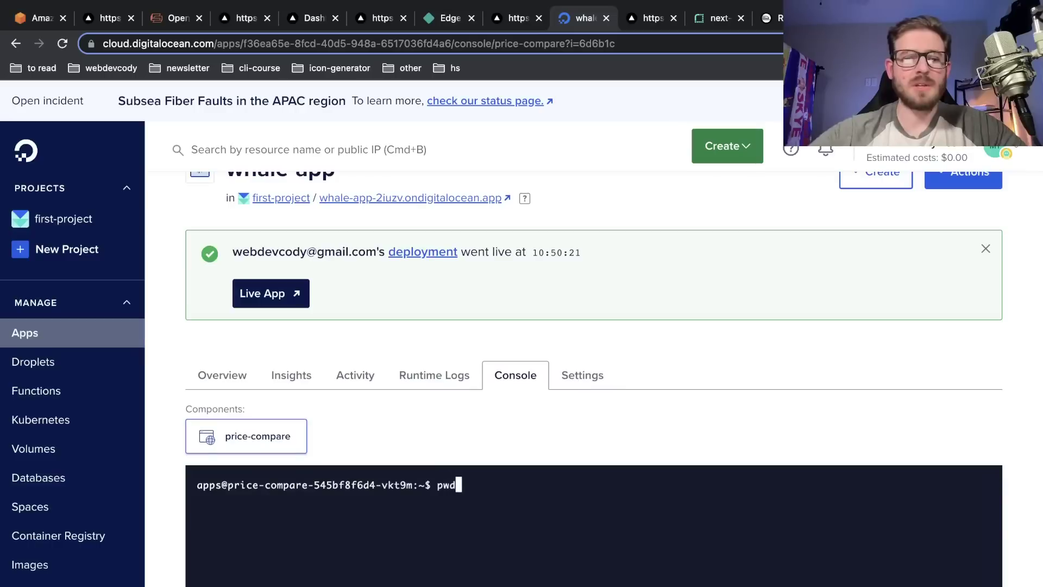
key("Return")
type("ls")
key("Return")
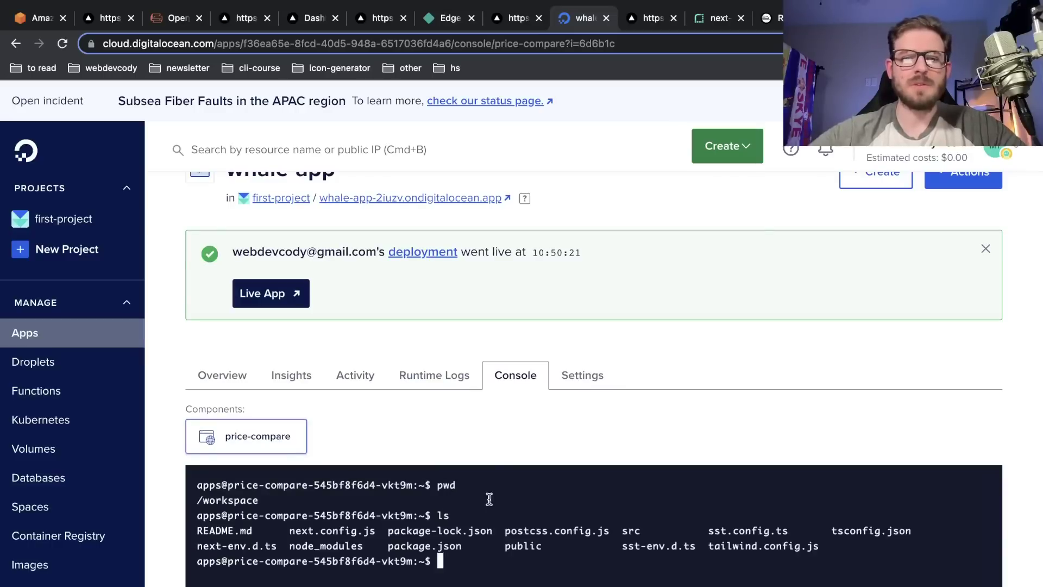
scroll(366, 507, "down", 1)
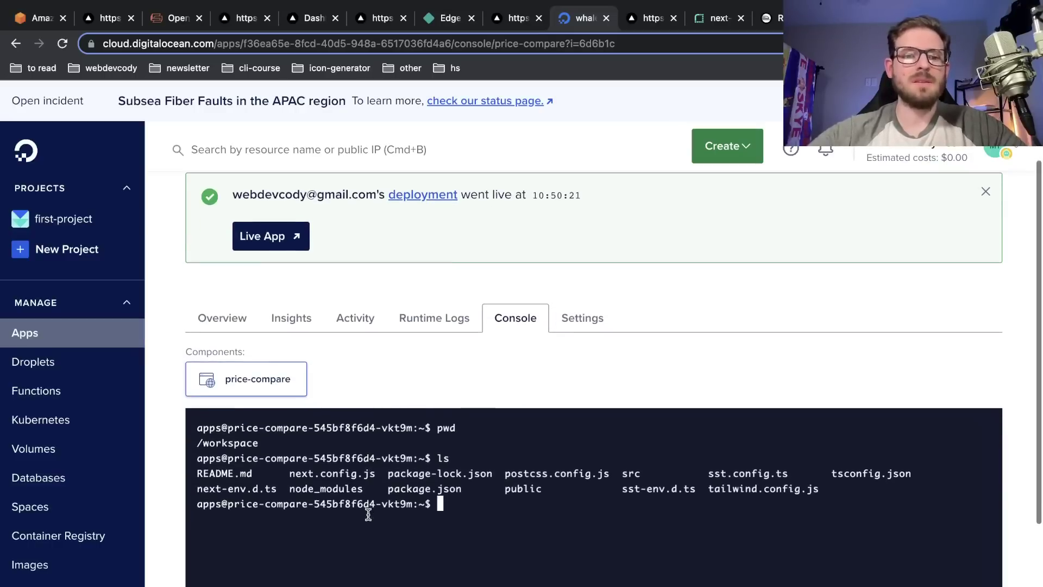
Step: Review the overview's health, cost and activity, then go to Render's failed next-server deploy
left_click(222, 318)
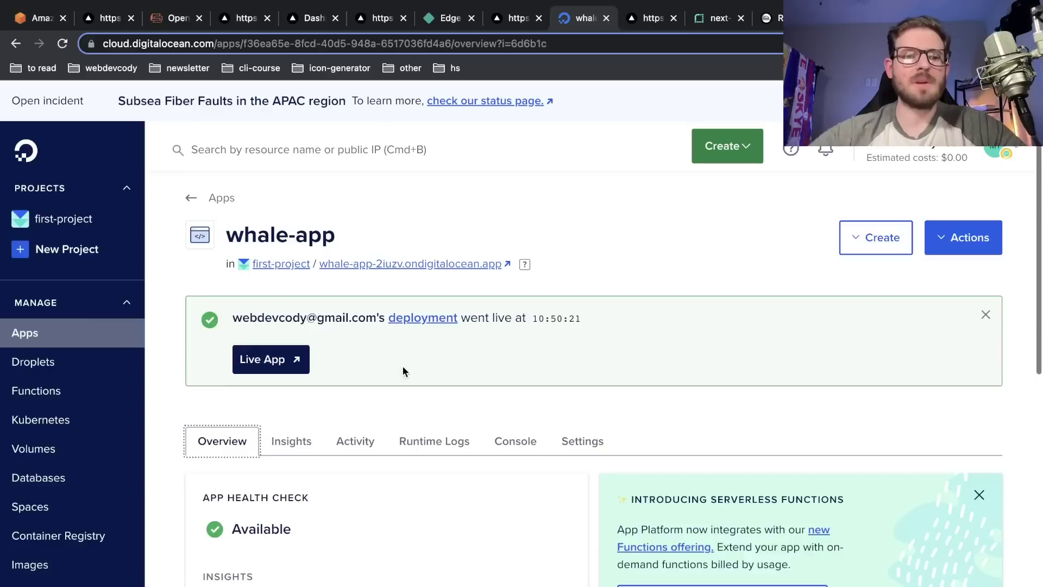
scroll(403, 366, "down", 3)
scroll(451, 389, "down", 3)
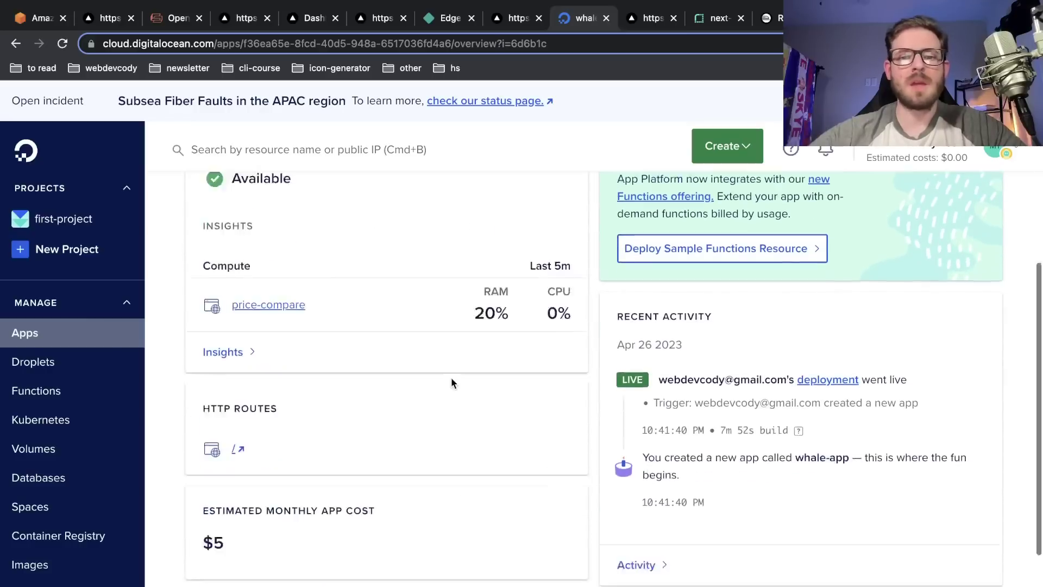
scroll(452, 380, "up", 7)
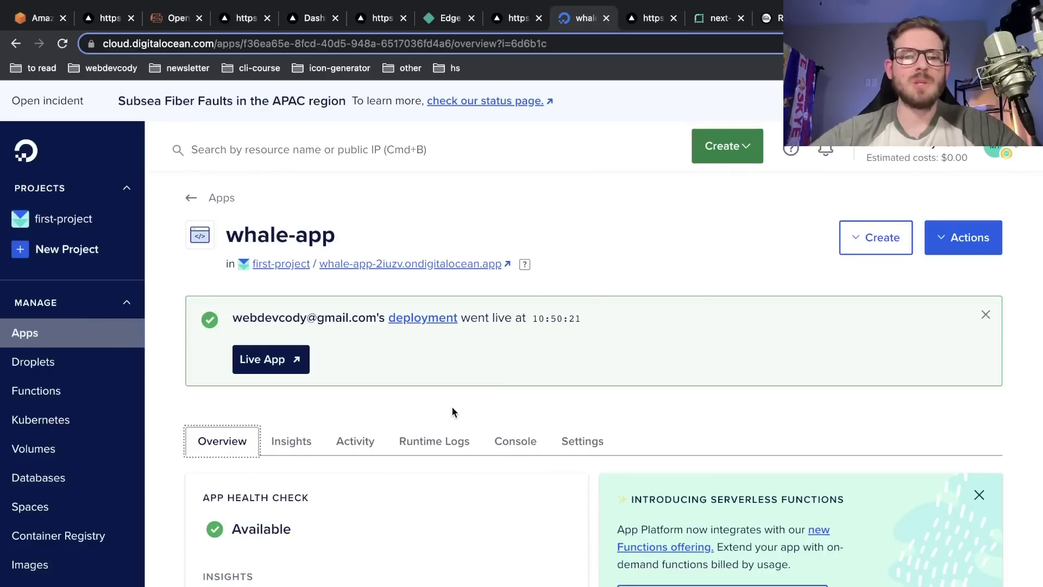
scroll(452, 408, "down", 1)
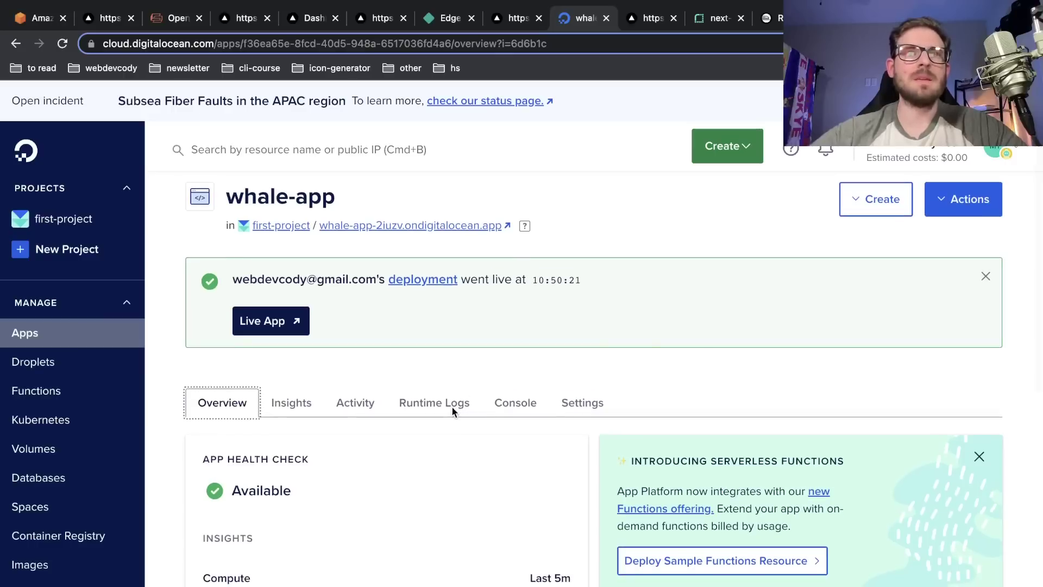
scroll(623, 269, "down", 3)
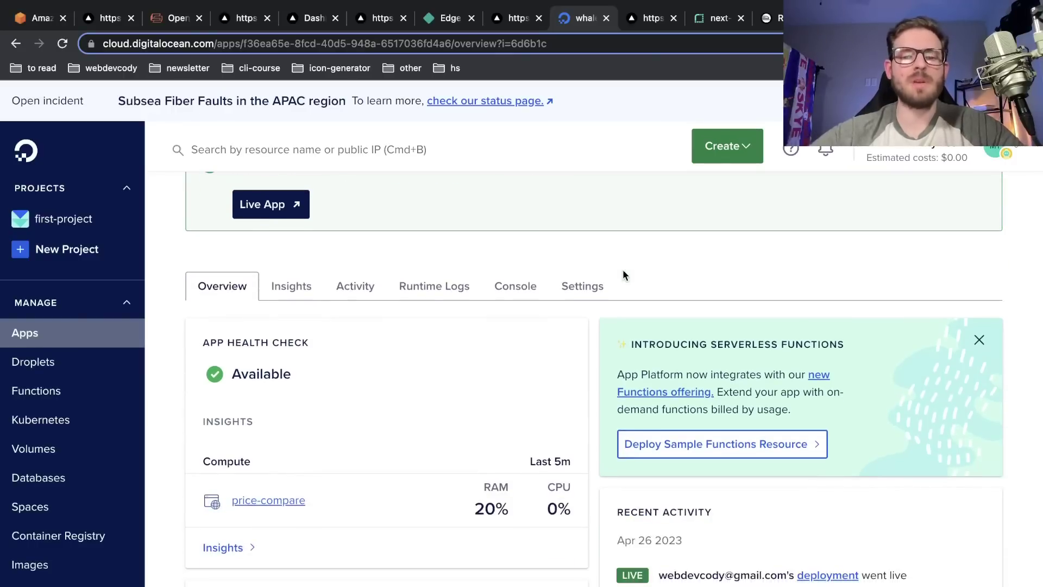
scroll(623, 275, "down", 10)
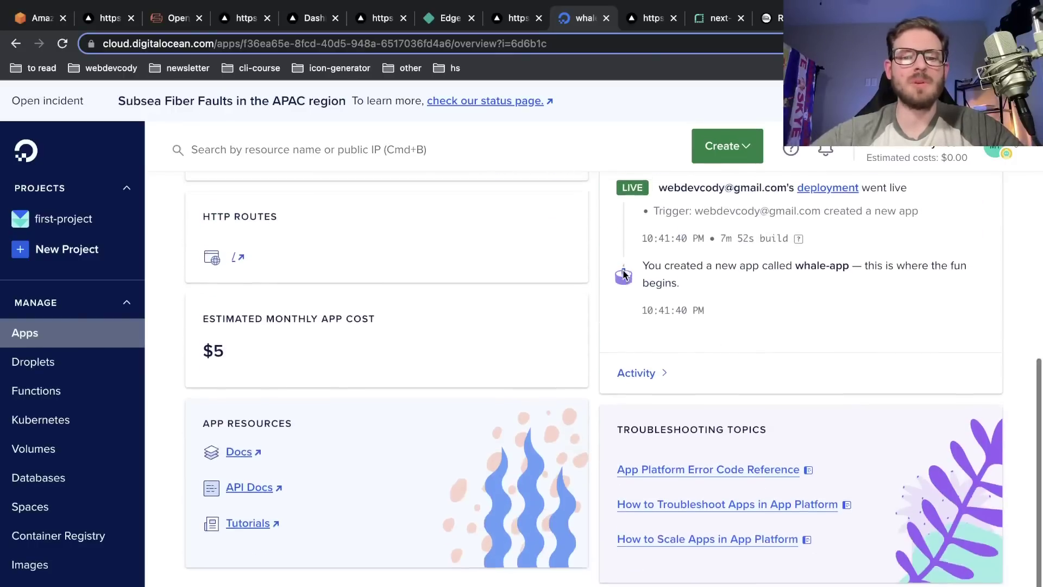
scroll(622, 274, "up", 15)
left_click(716, 18)
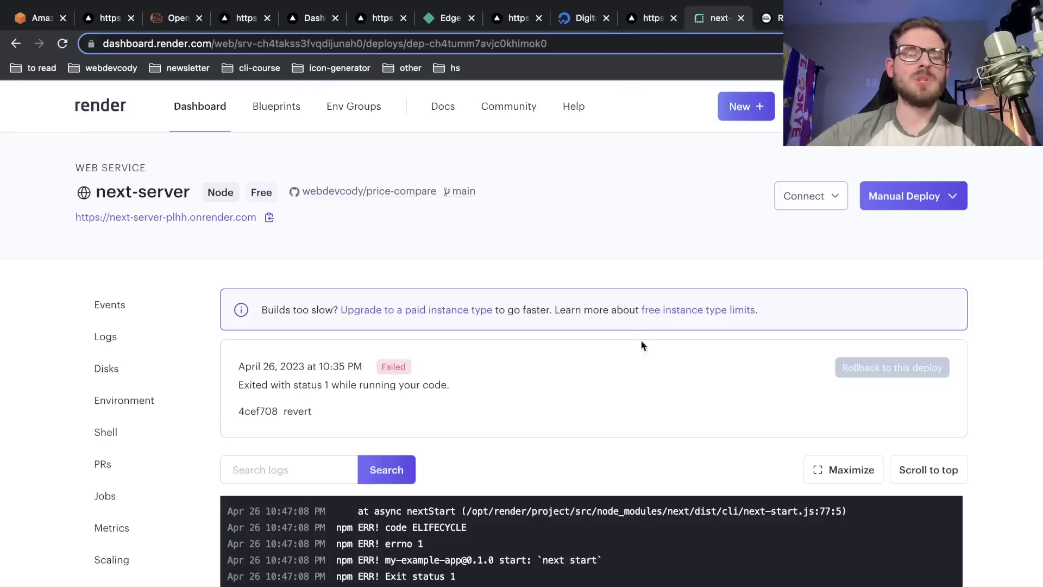
Step: Open Render's Deploy a Next.js App guide
scroll(376, 337, "down", 3)
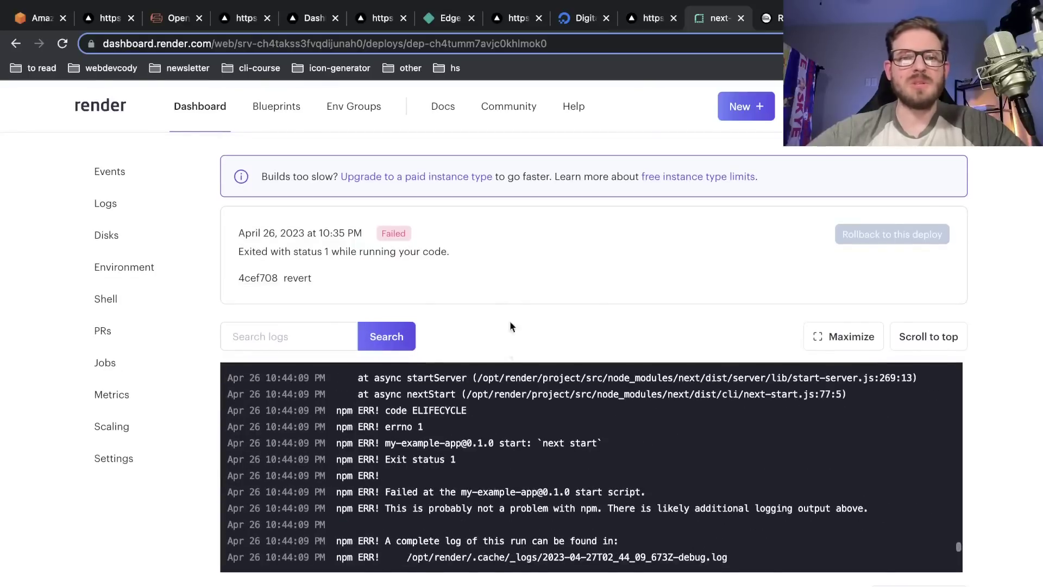
scroll(510, 325, "up", 2)
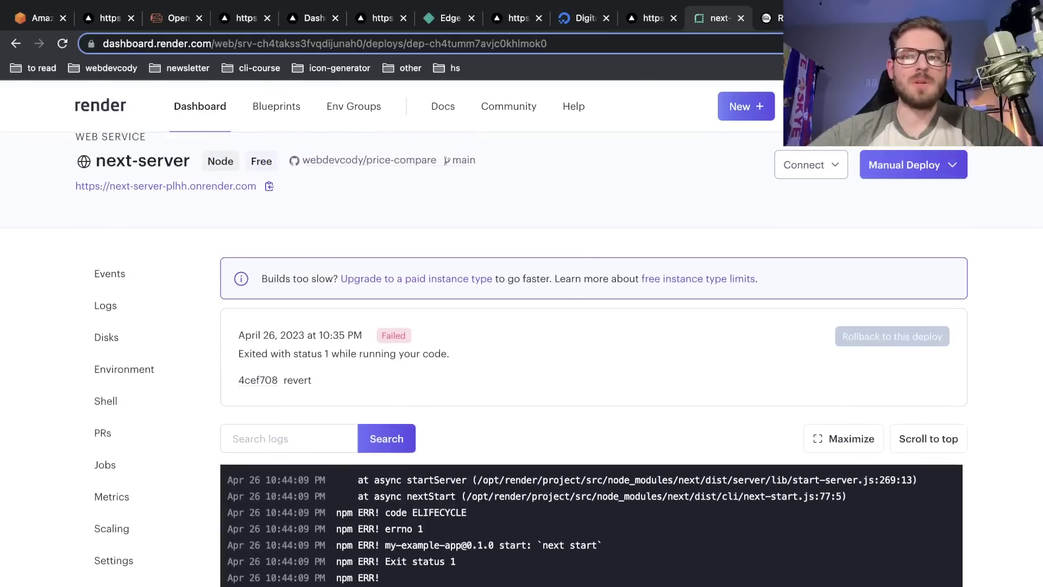
left_click(772, 18)
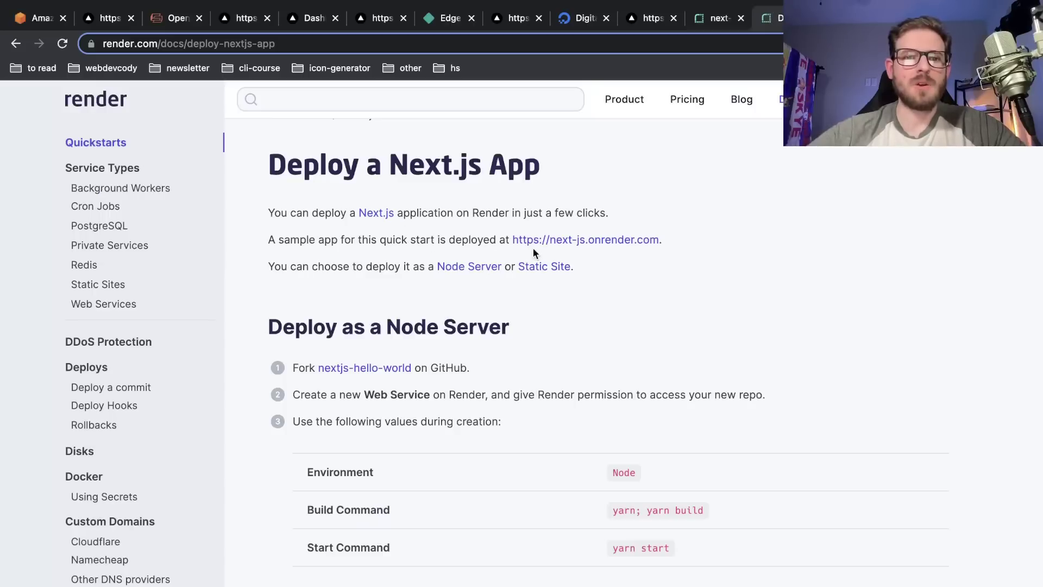
Step: Inspect the nextjs-hello-world sample repo's Next.js bump from 11.1.0 to 11.1.1
left_click(350, 369, "super")
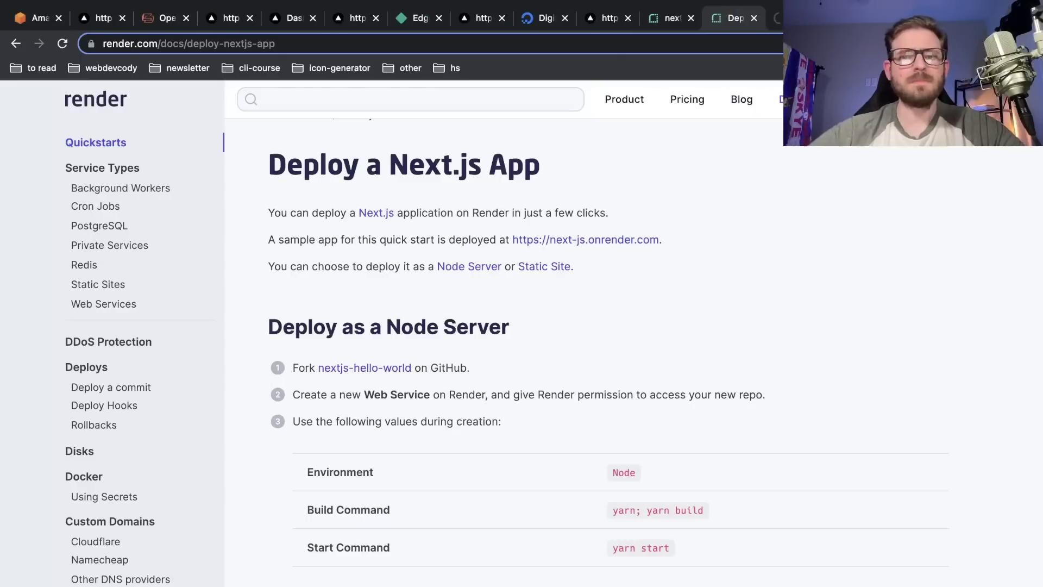
left_click(783, 18)
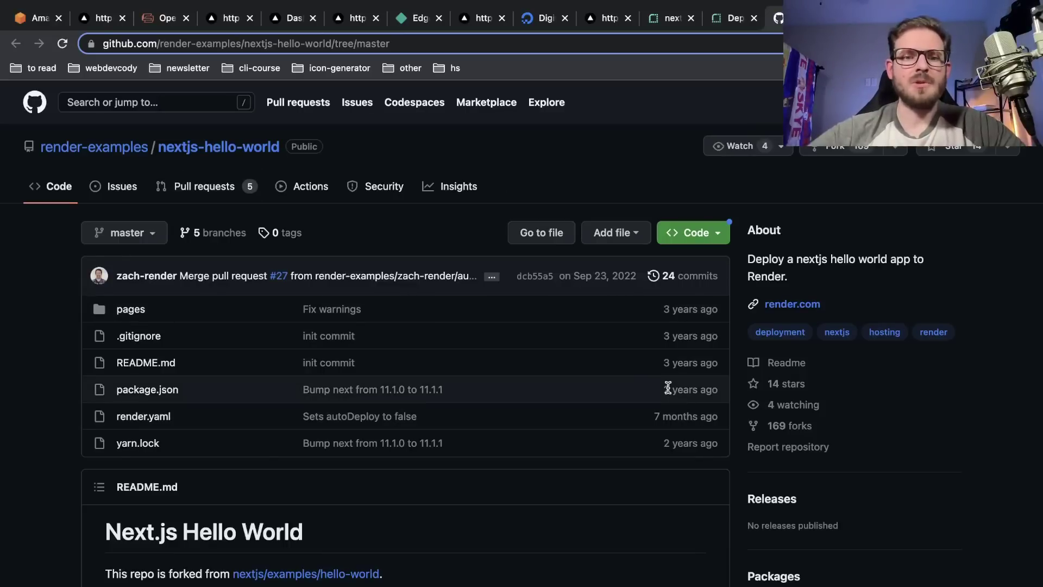
left_click_drag(448, 391, 334, 389)
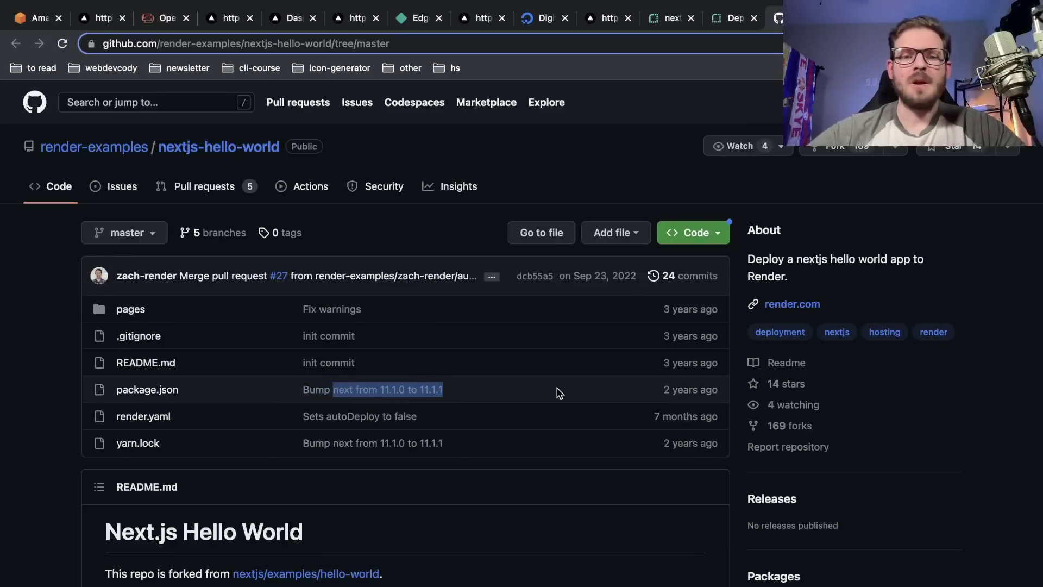
key("ctrl+w")
Step: Read through the rest of the Next.js deployment guide and close it
scroll(630, 258, "down", 1)
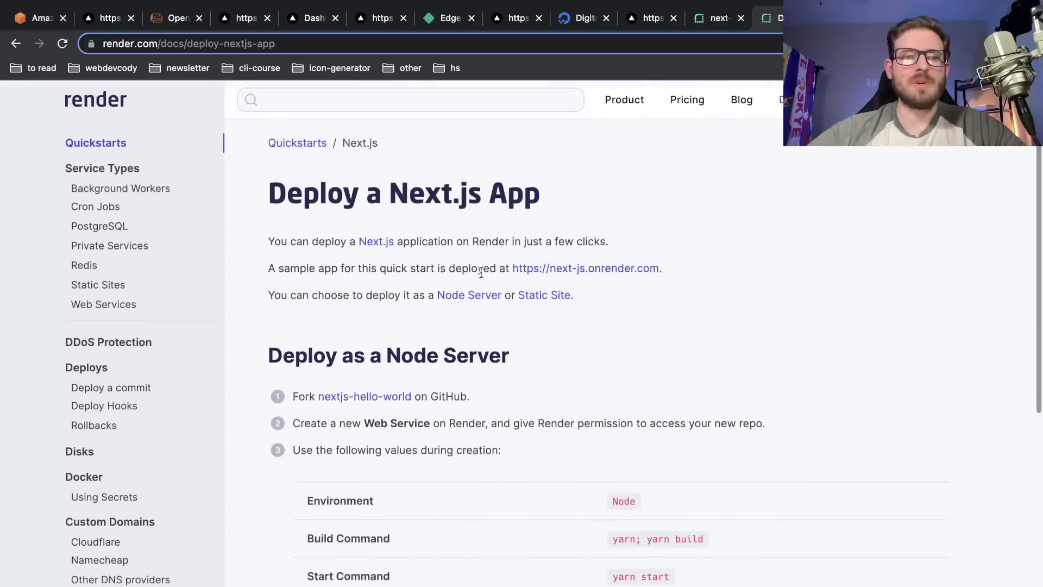
scroll(519, 241, "down", 2)
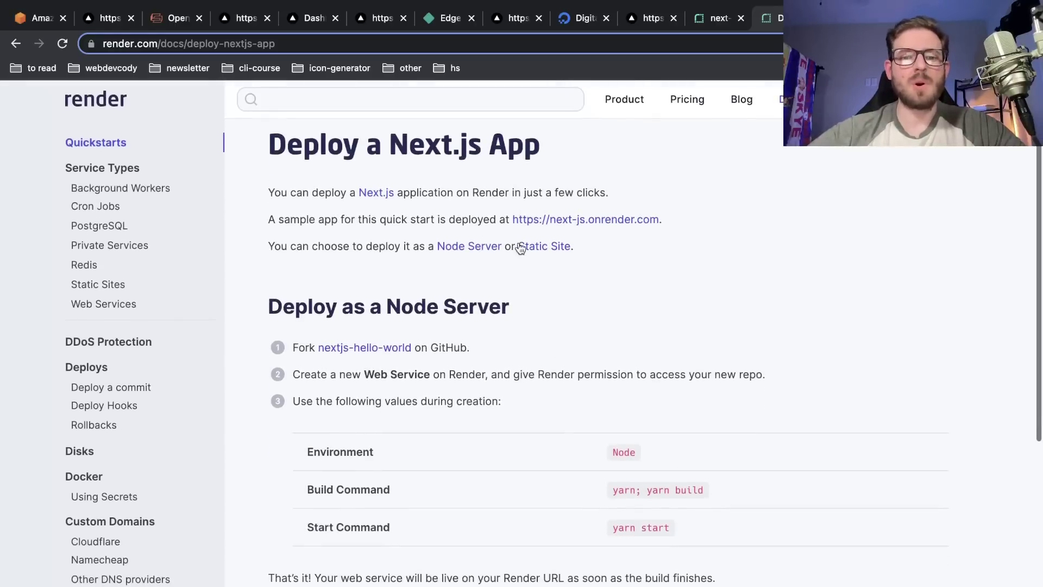
scroll(519, 241, "down", 5)
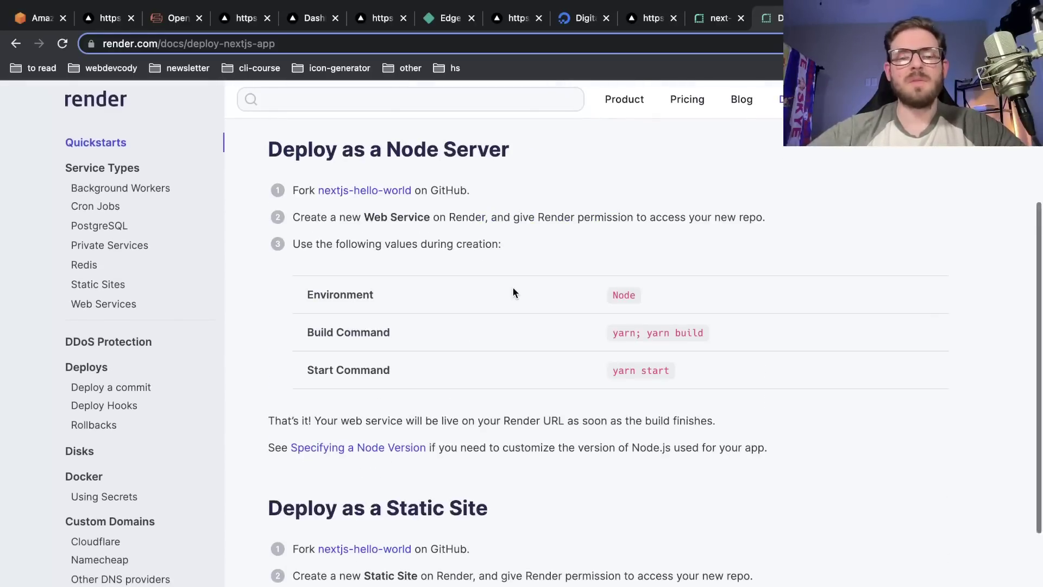
scroll(513, 287, "down", 5)
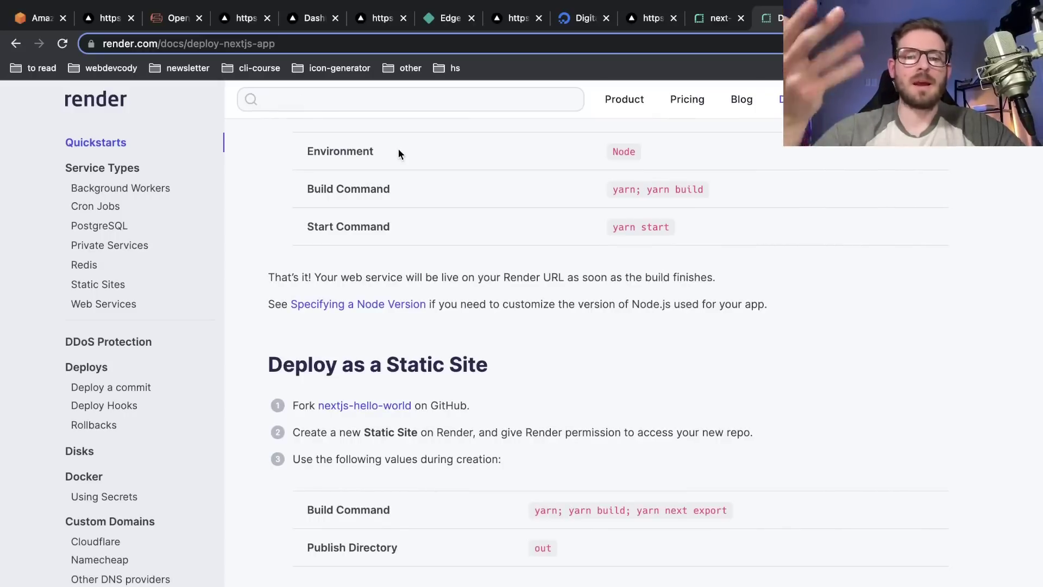
scroll(543, 209, "up", 12)
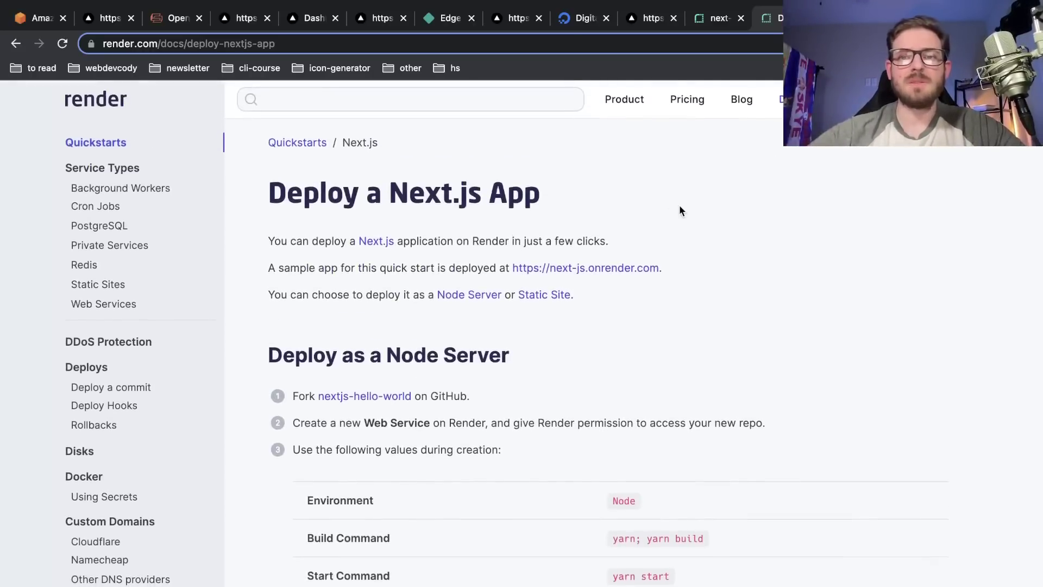
key("ctrl+w")
Step: Close the Render deploy page and look at the Railway account options
left_click(761, 25)
key("ctrl+w")
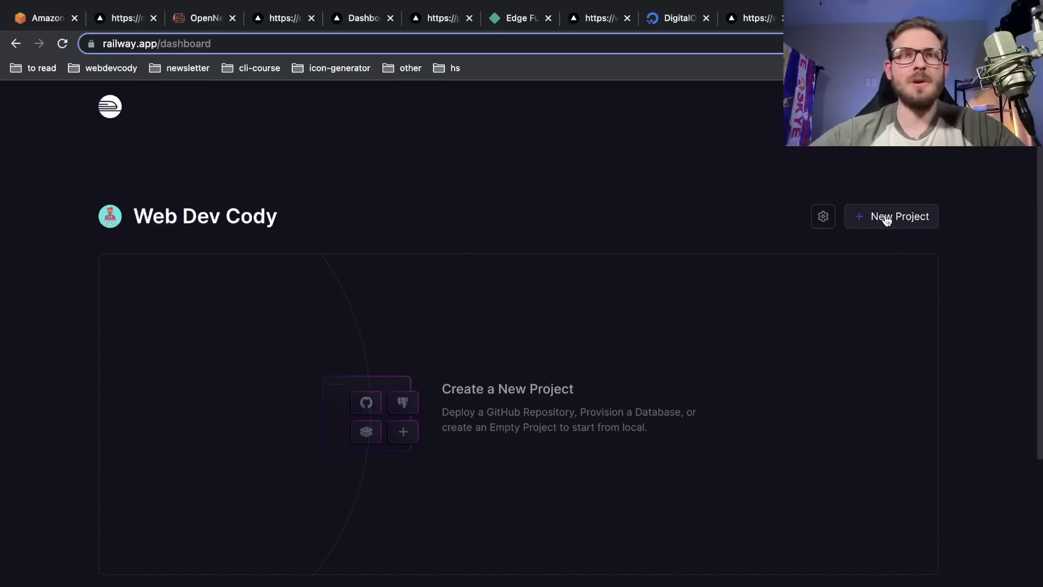
left_click(926, 106)
left_click(926, 107)
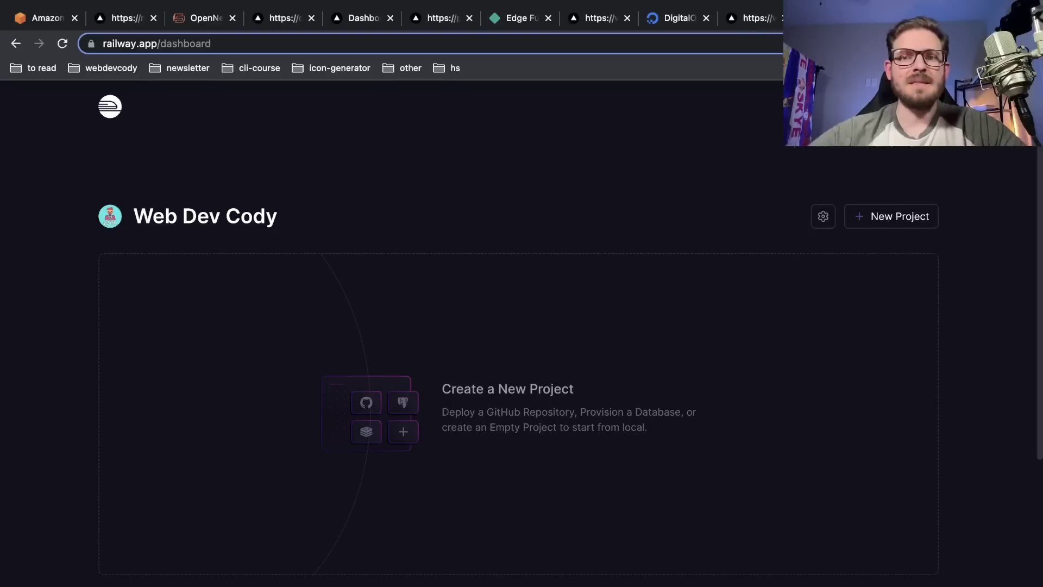
left_click(926, 107)
left_click(750, 174)
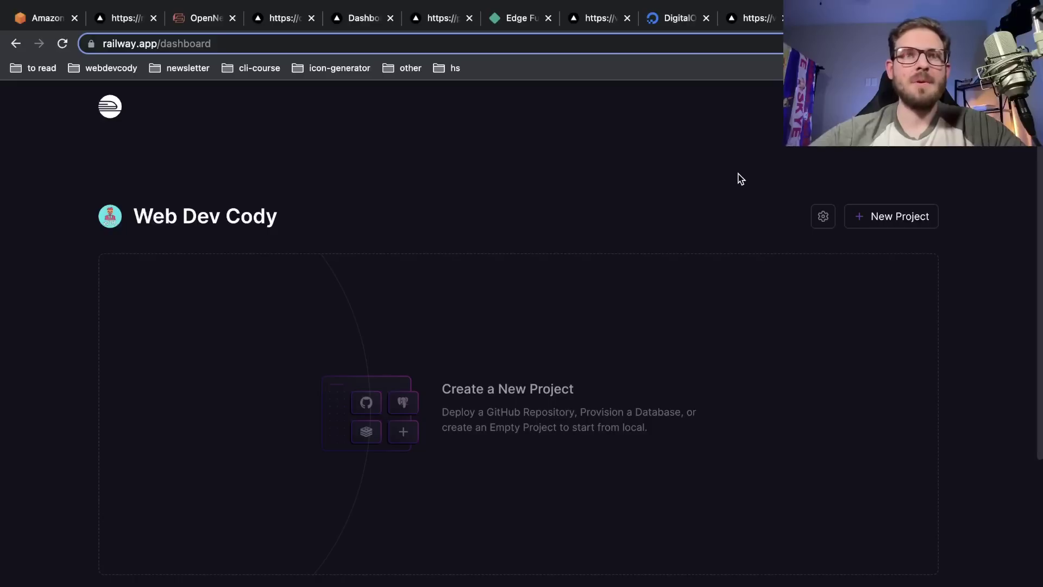
Step: Start a new Railway project from a GitHub repo, reaching the unverified-account identity check
left_click(866, 219)
left_click(450, 370)
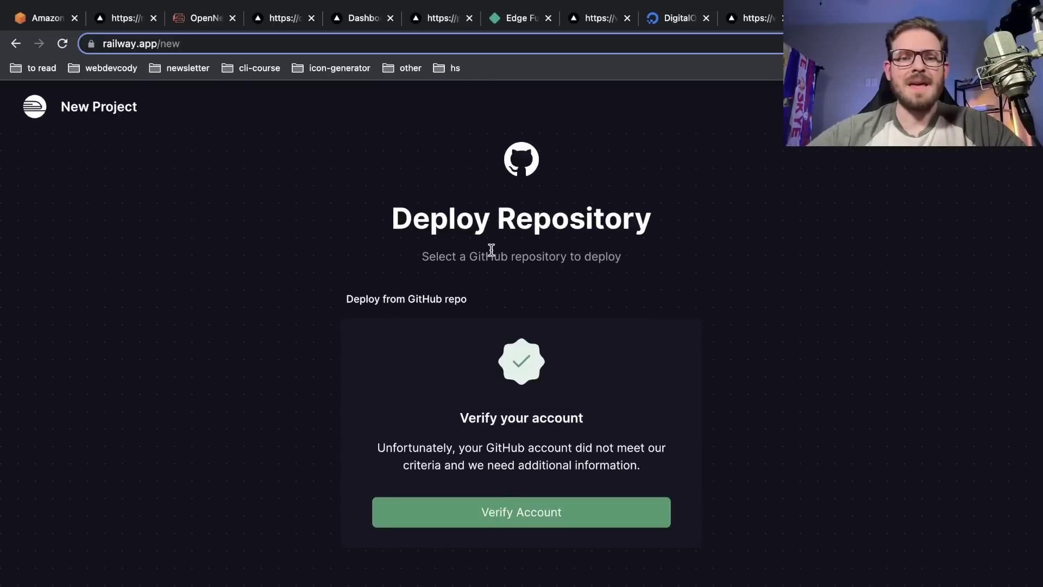
left_click(503, 522)
scroll(489, 326, "down", 5)
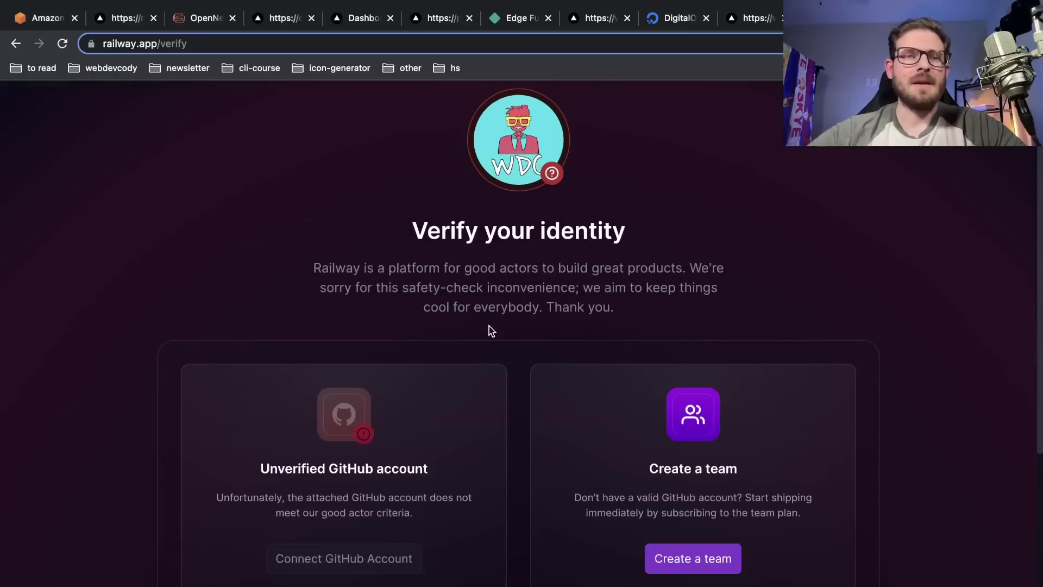
scroll(489, 326, "up", 3)
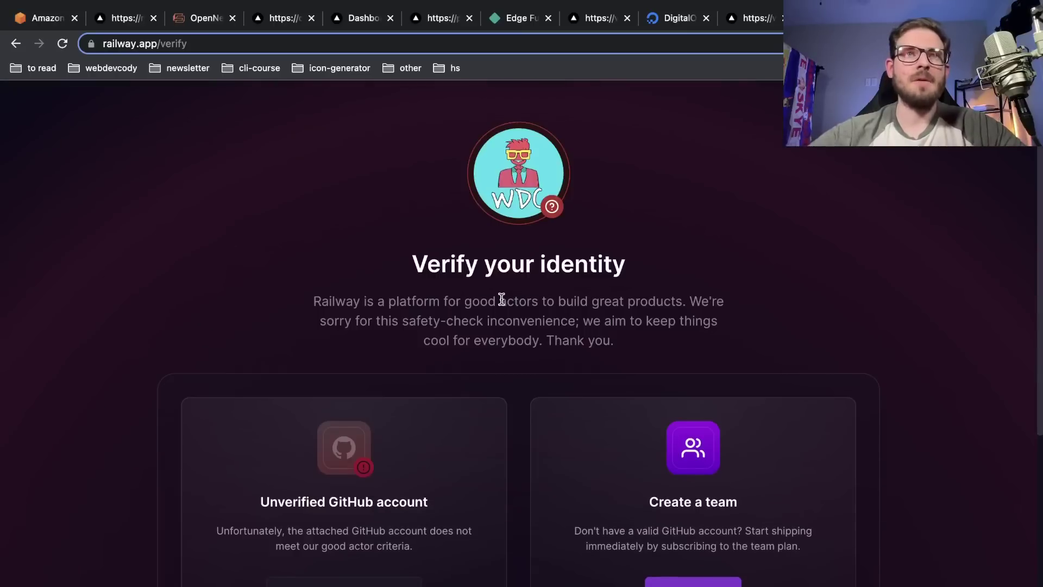
scroll(502, 302, "down", 3)
scroll(518, 261, "down", 1)
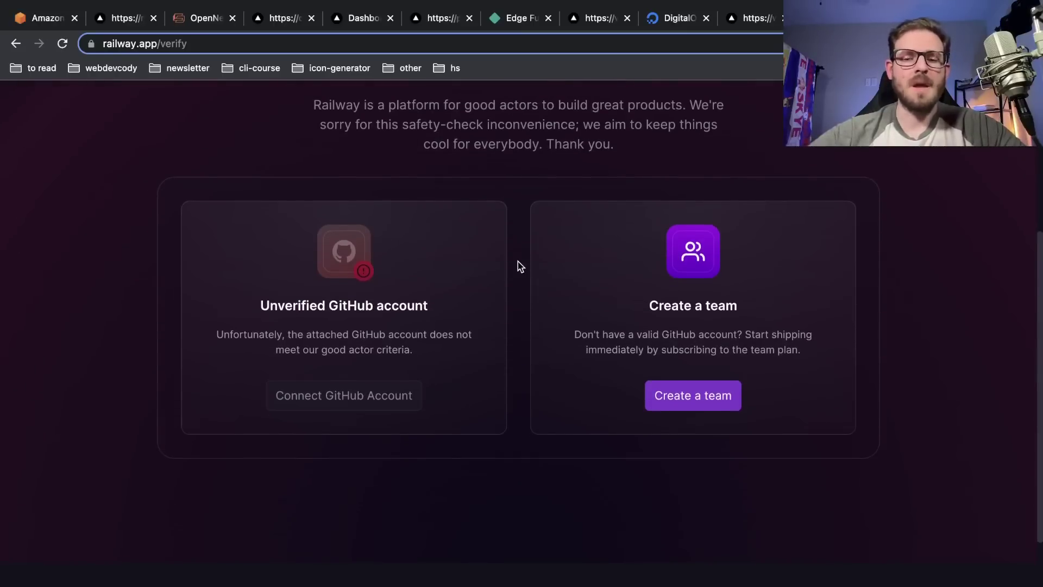
scroll(517, 262, "down", 3)
scroll(518, 262, "up", 2)
scroll(517, 262, "up", 2)
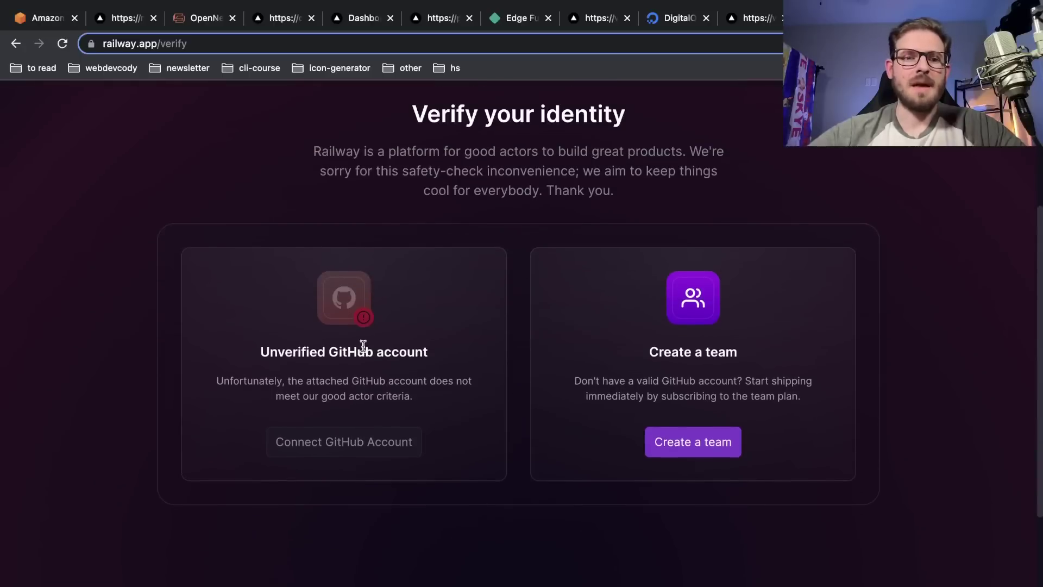
scroll(422, 293, "up", 5)
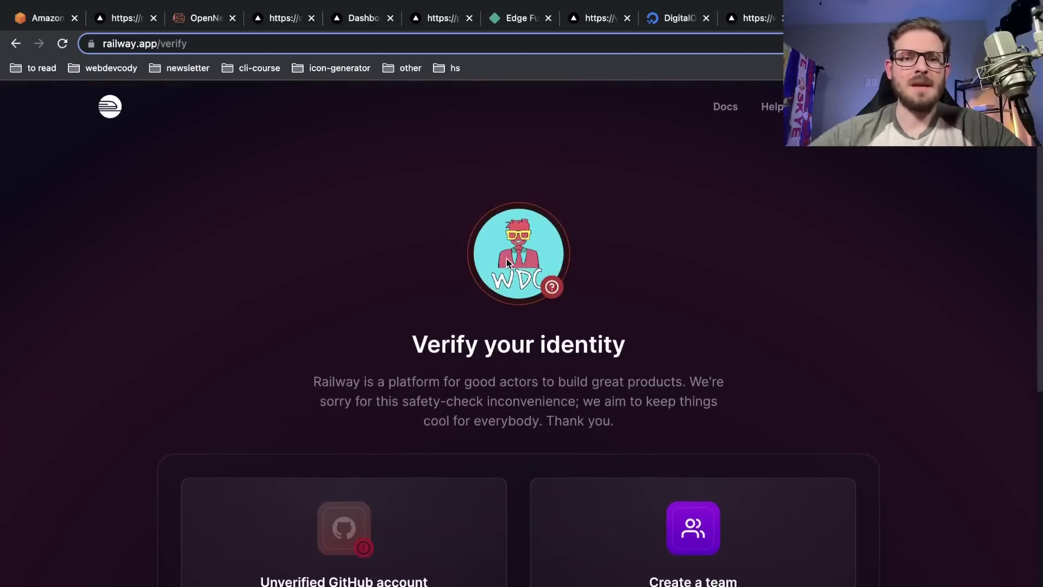
scroll(509, 321, "down", 1)
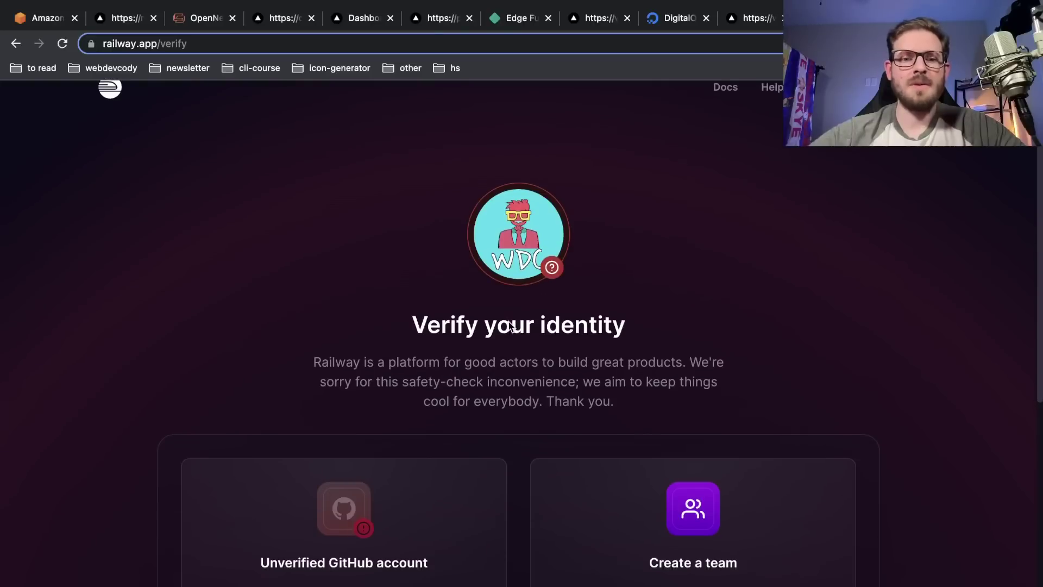
scroll(515, 305, "up", 1)
Step: Look over the GitHub profile page in a new tab, then close it
key("ctrl+t")
type("git")
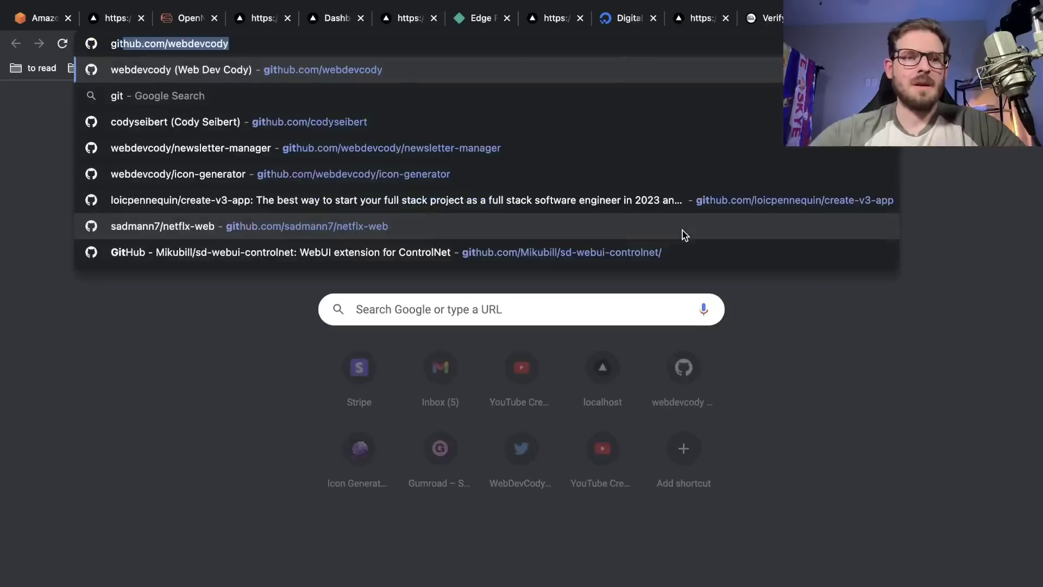
key("Return")
scroll(384, 402, "down", 1)
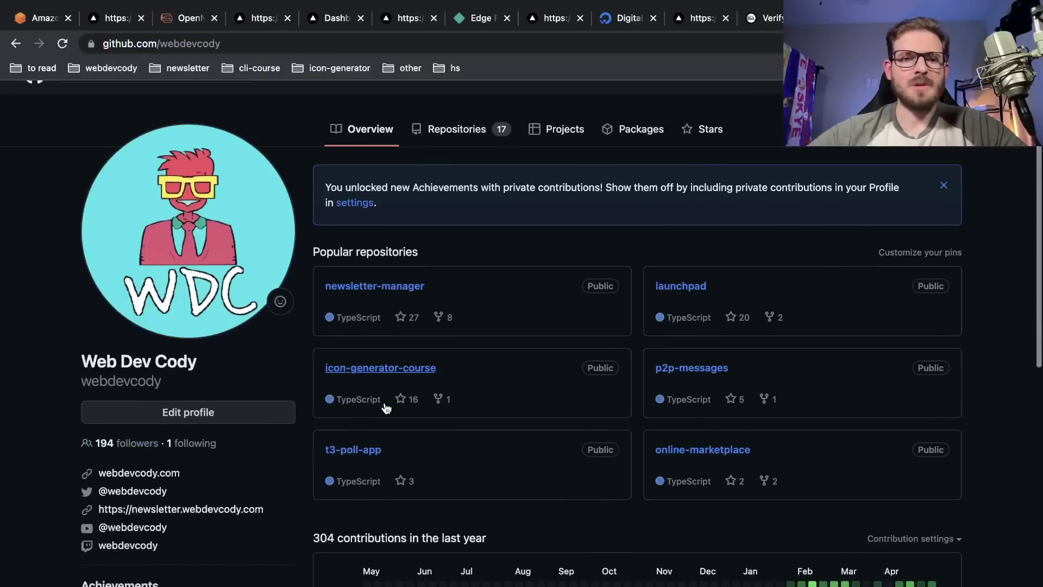
scroll(534, 317, "down", 6)
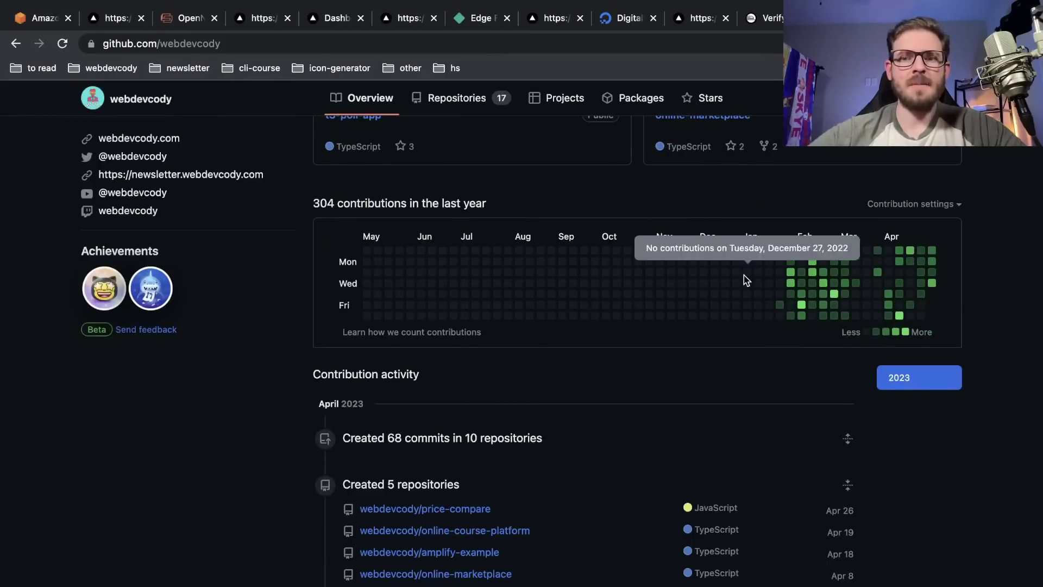
scroll(745, 277, "up", 5)
key("ctrl+w")
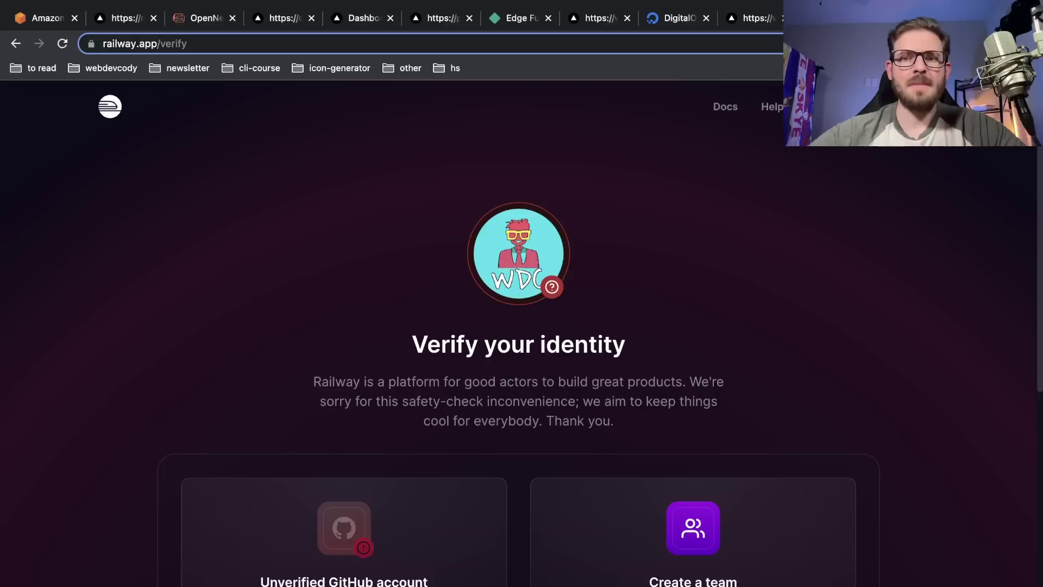
Step: View the team plan signup page, then go back to Verify your identity
scroll(703, 415, "down", 3)
left_click(692, 496)
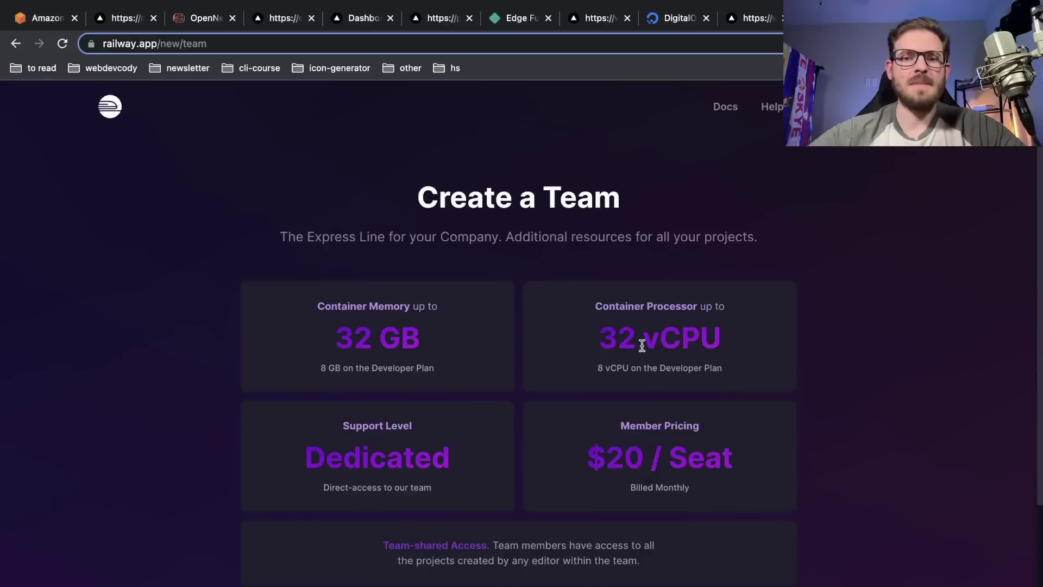
scroll(639, 331, "down", 2)
scroll(639, 327, "down", 1)
key("super+bracketleft")
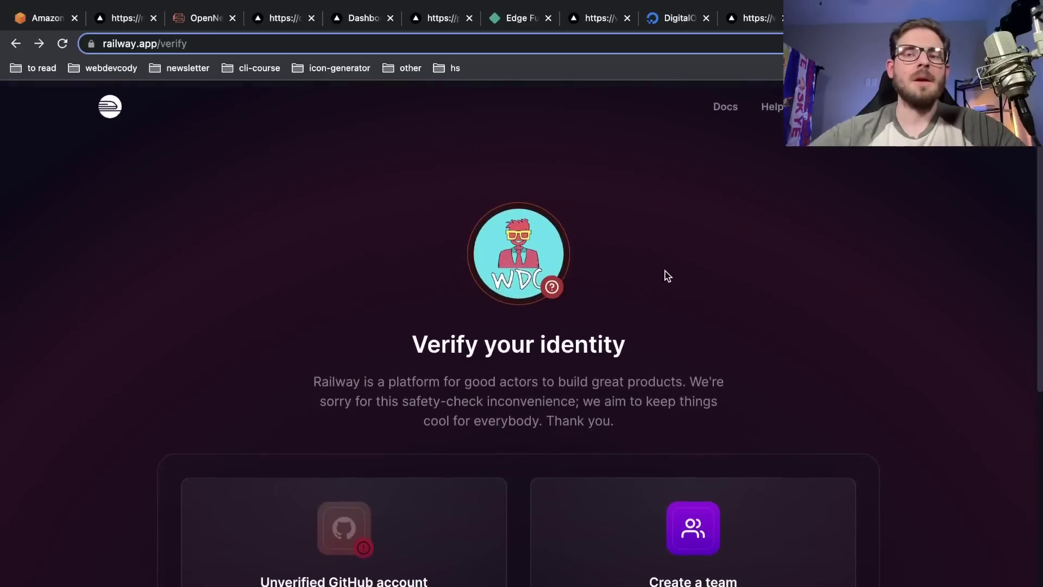
scroll(766, 256, "down", 1)
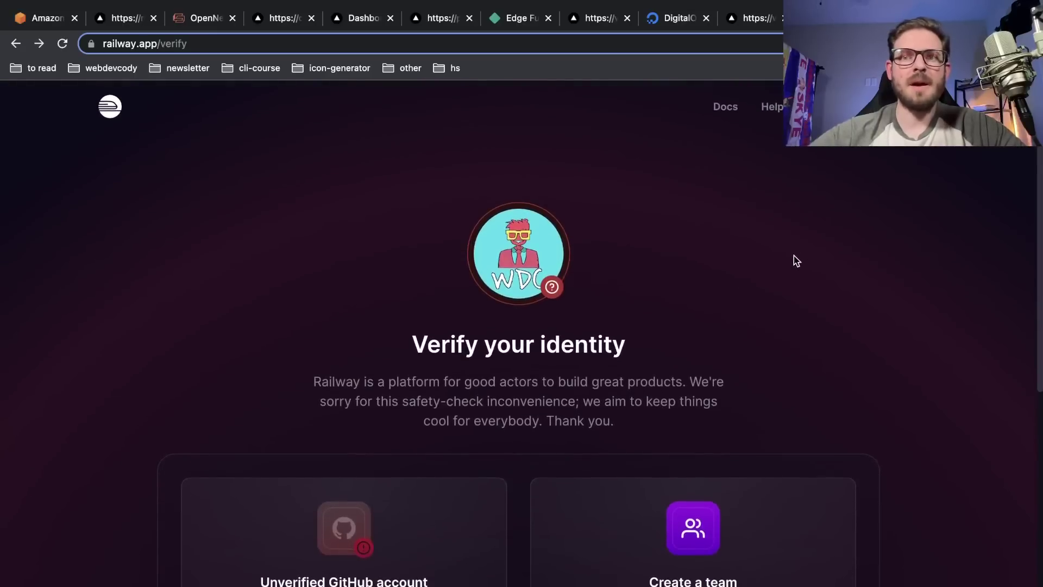
Step: Close the Railway page and switch to the DigitalOcean-hosted landing page tab
key("super+w")
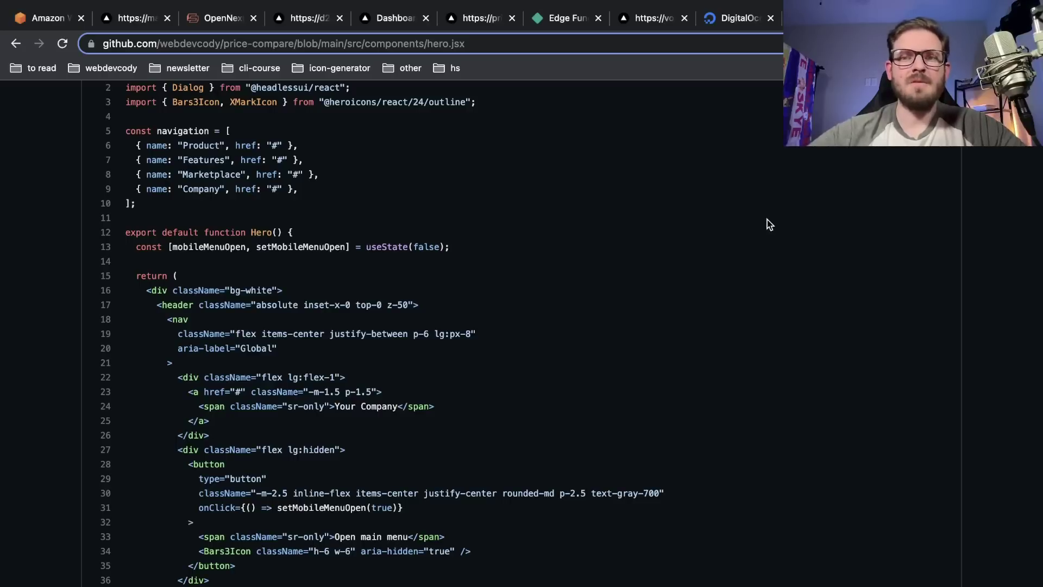
scroll(768, 220, "up", 1)
scroll(768, 219, "up", 4)
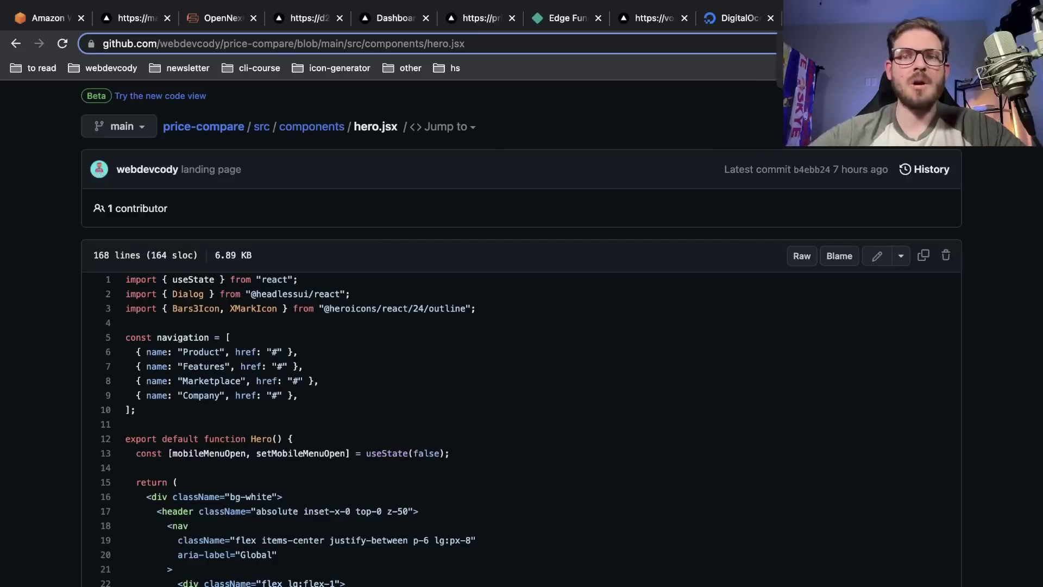
key("ctrl+Tab")
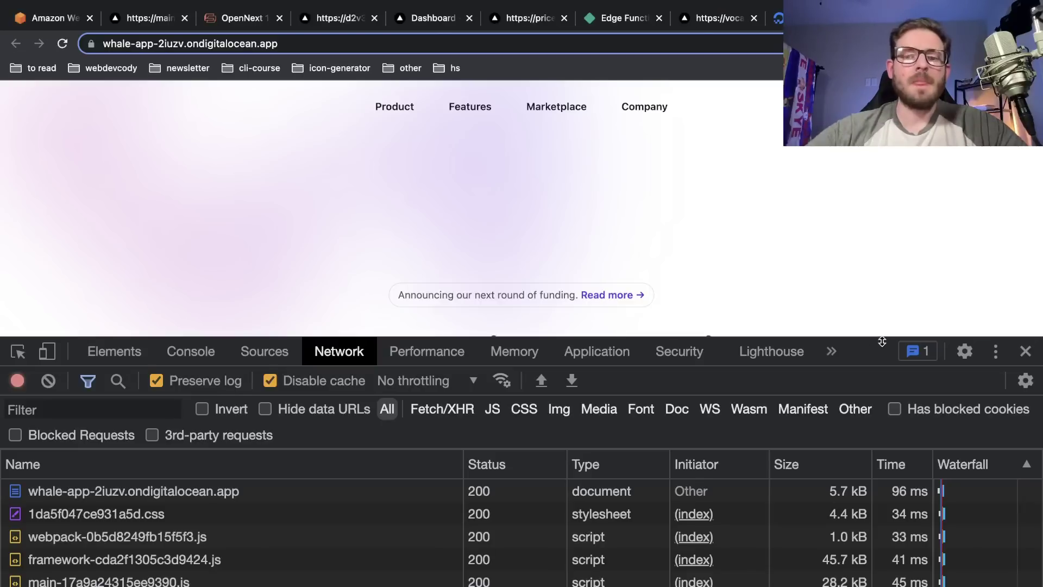
Step: Shrink the DevTools network panel so more of the landing page shows
mouse_move(744, 337)
left_mouse_down()
mouse_move(745, 389)
mouse_move(744, 345)
left_mouse_up()
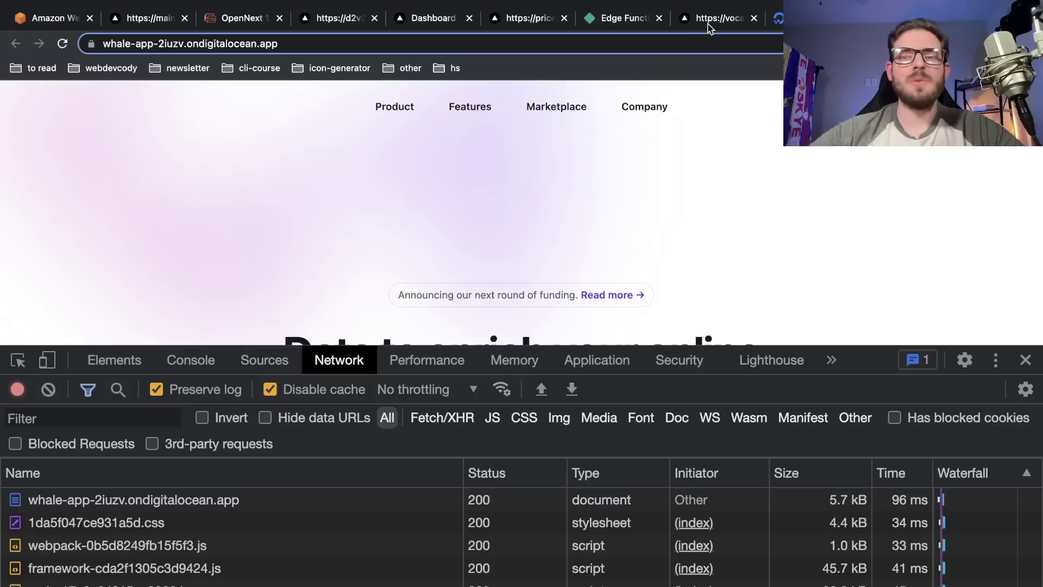
scroll(788, 286, "down", 1)
left_click_drag(864, 363, 869, 459)
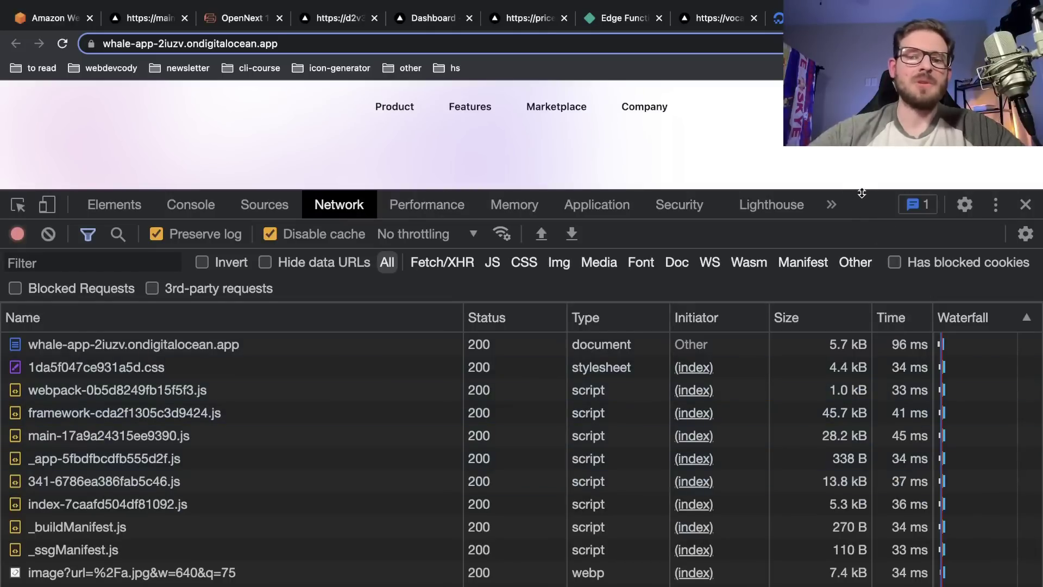
left_click_drag(861, 192, 884, 415)
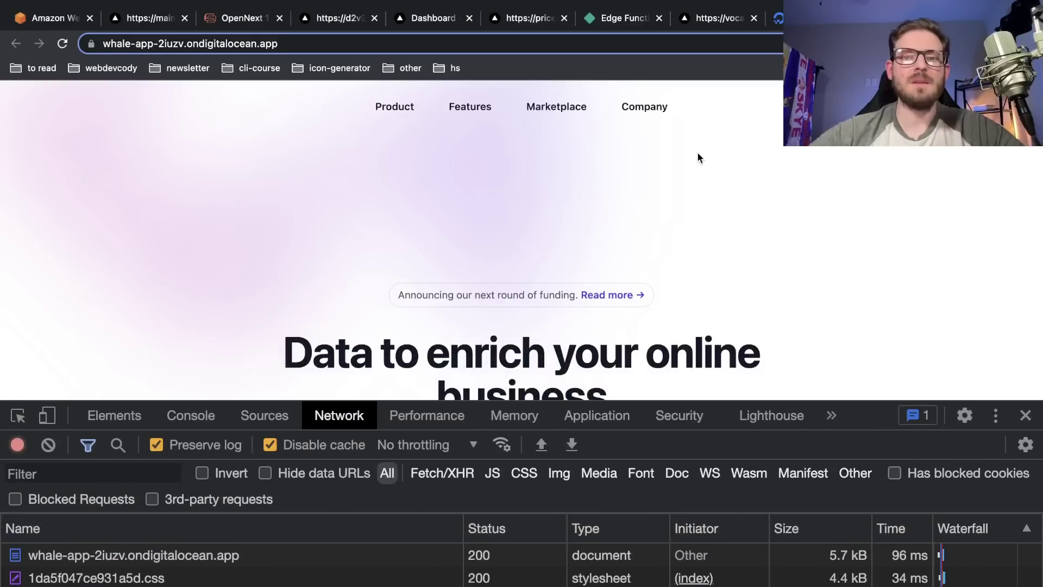
Step: Flip between the Netlify edge log, Vercel and CloudFront tabs to compare network timings
left_click(604, 22)
left_click(507, 22)
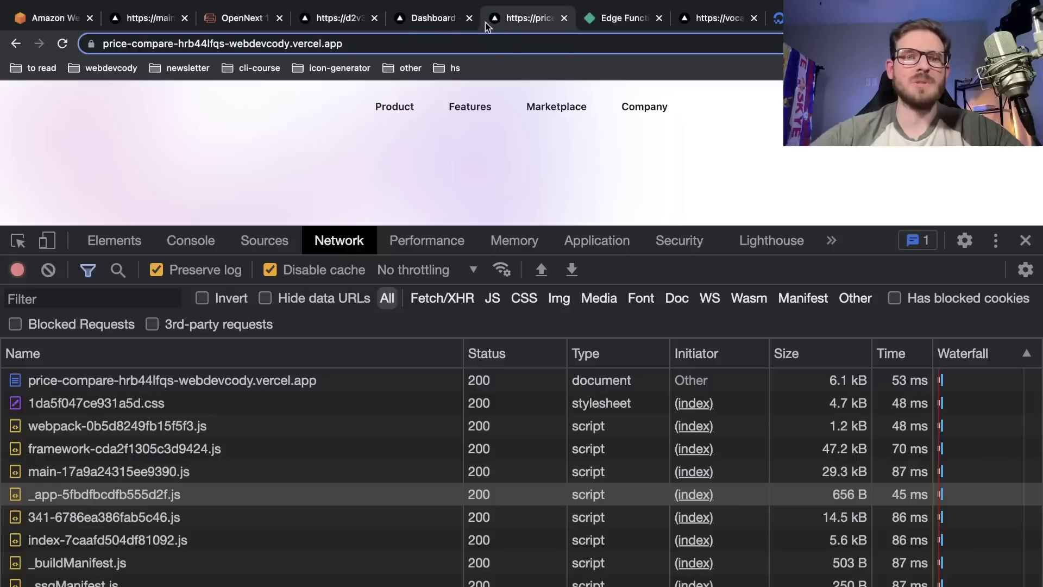
left_click(416, 17)
left_click(343, 19)
left_click(517, 18)
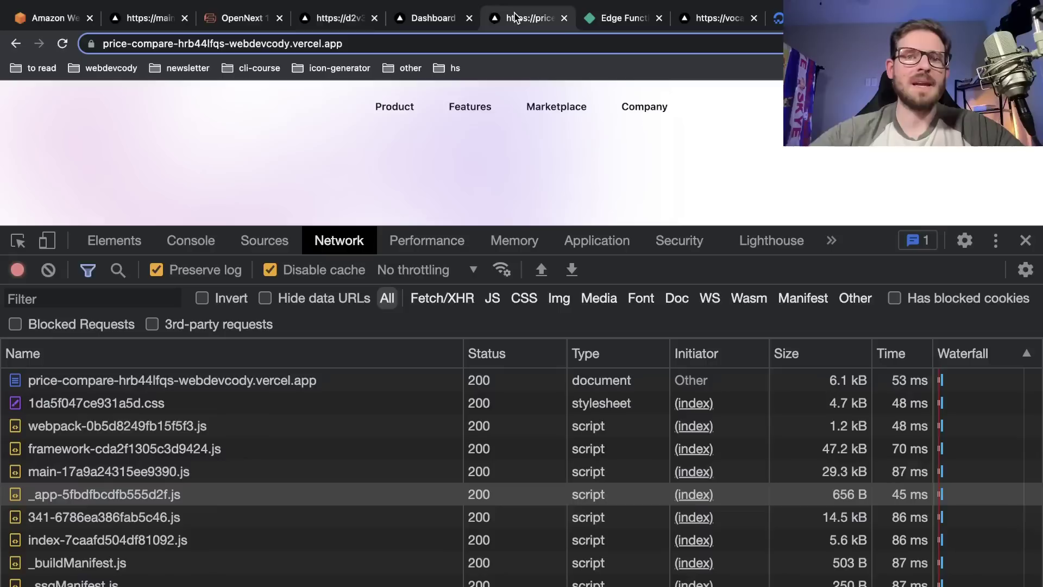
left_click(601, 22)
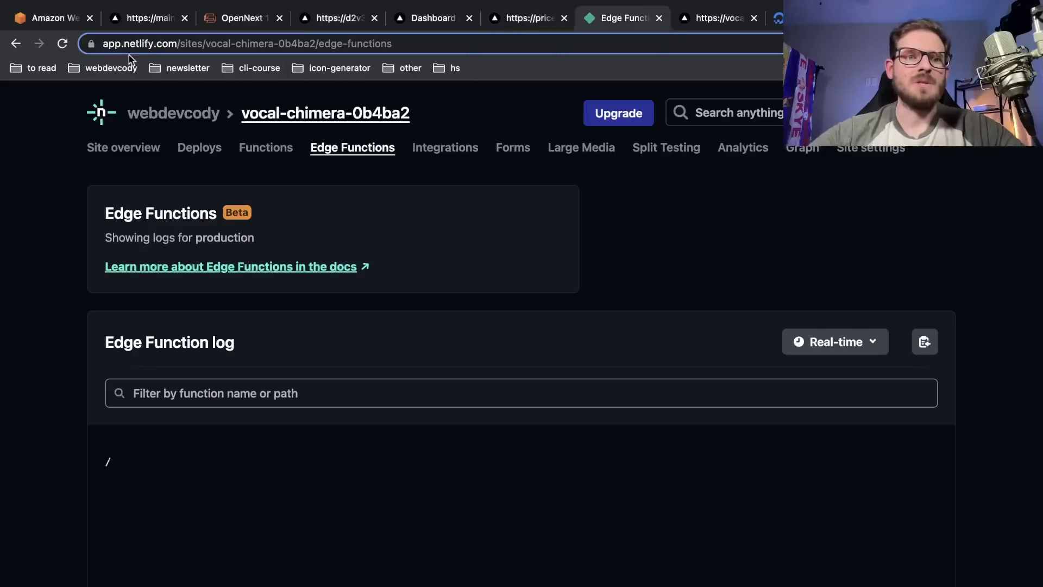
Step: Compare CloudFront, Vercel logs and DigitalOcean apps, ending on the OpenNext blog post
left_click(236, 21)
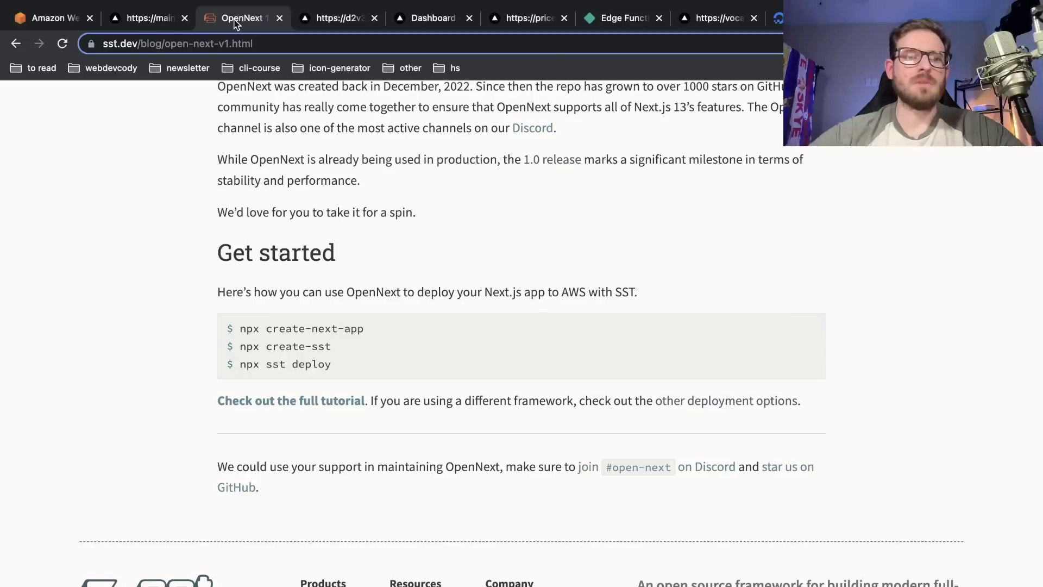
left_click(299, 21)
left_click(421, 16)
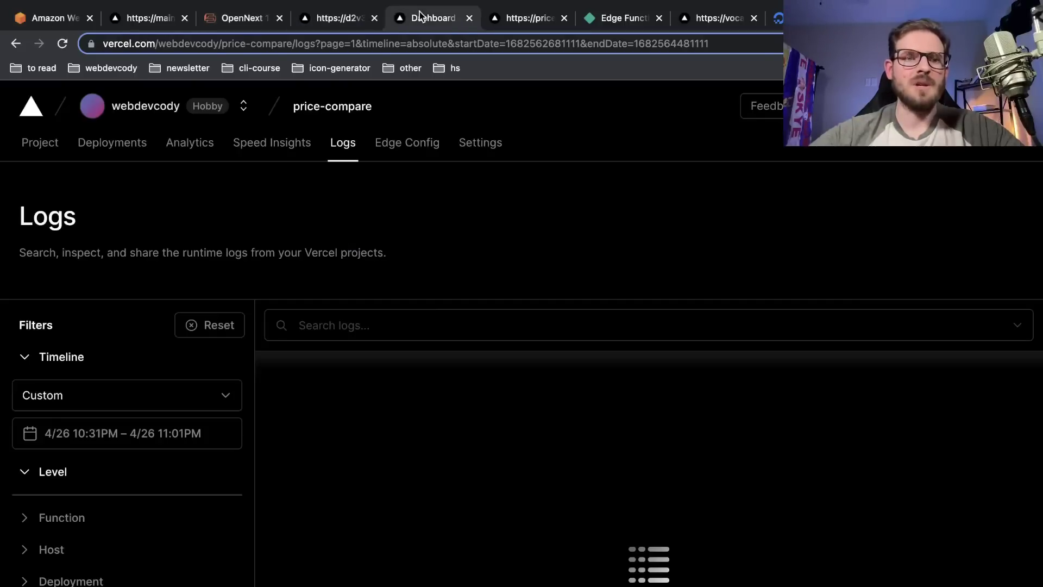
left_click(531, 20)
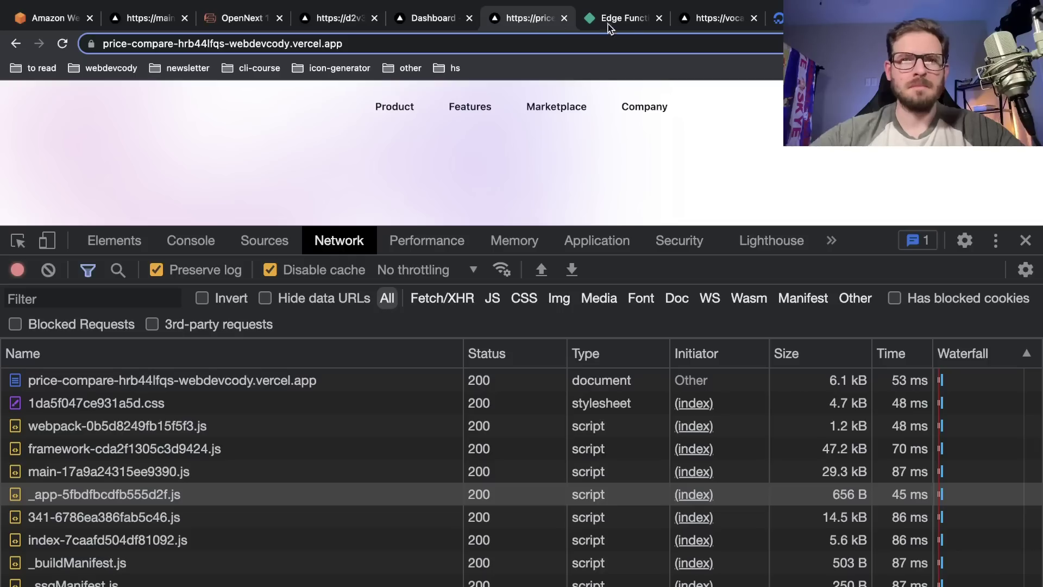
left_click(778, 19)
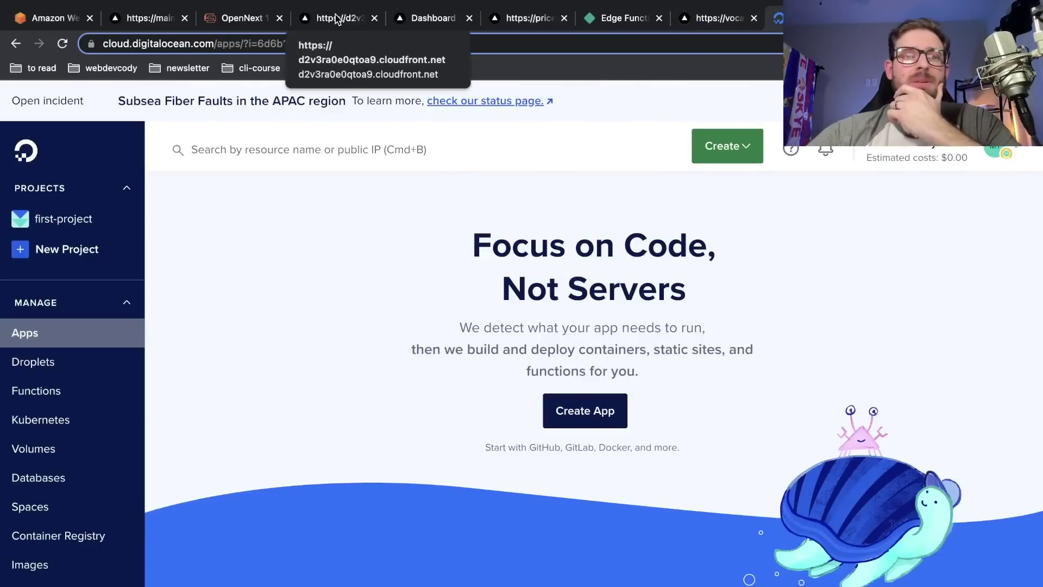
left_click(419, 21)
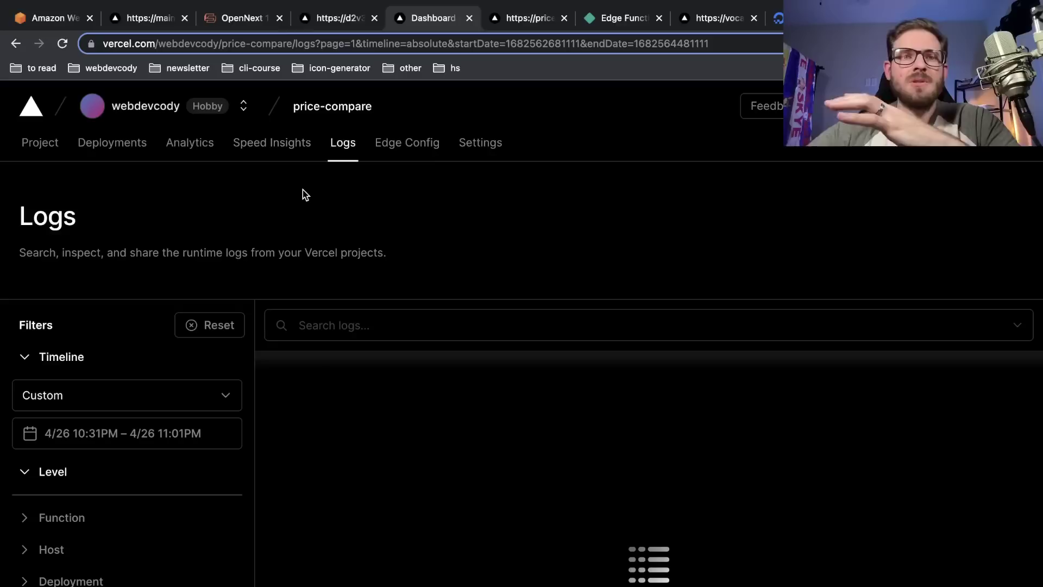
left_click(245, 19)
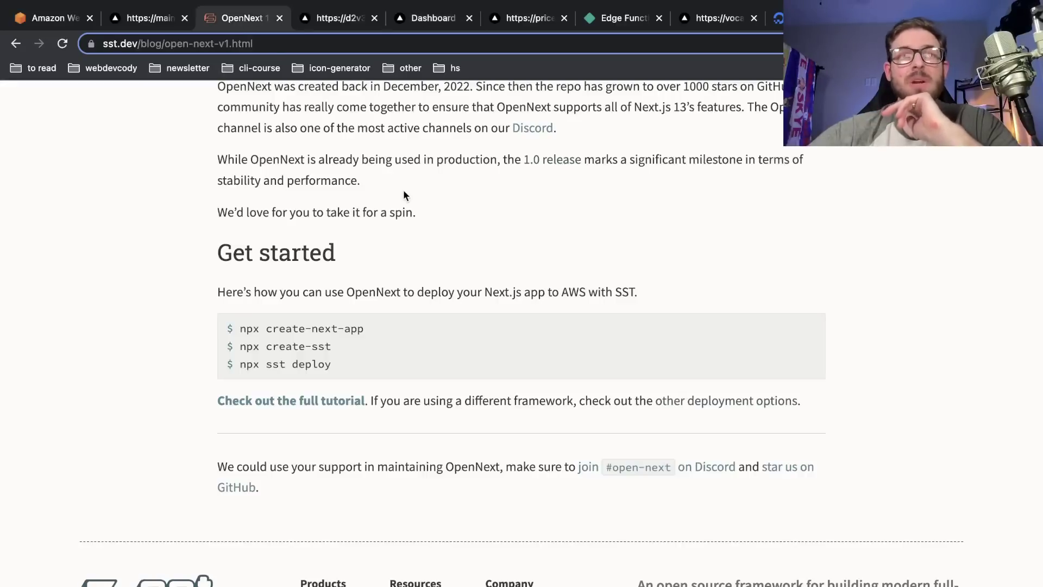
left_click(52, 17)
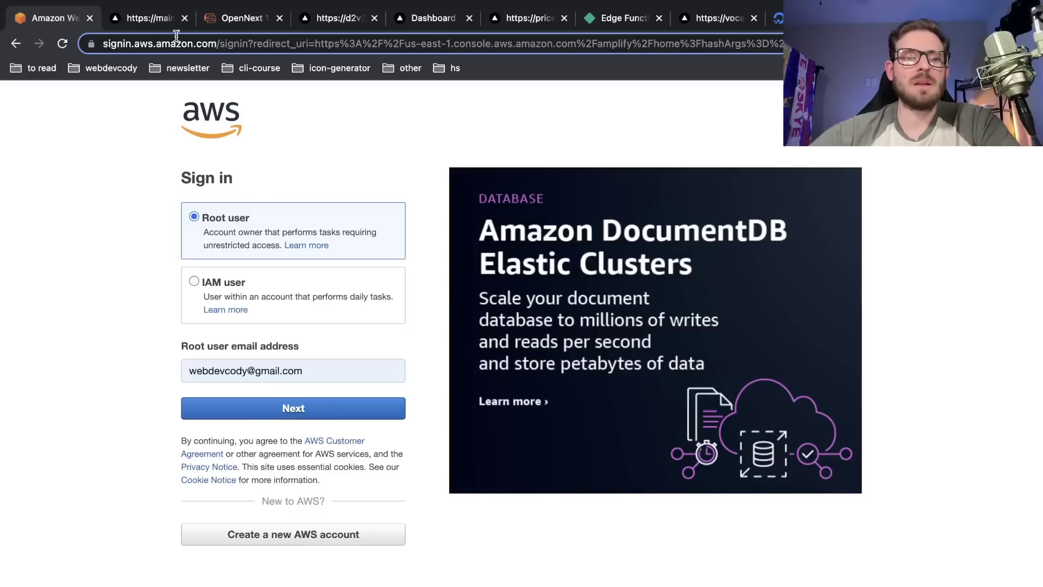
left_click(243, 18)
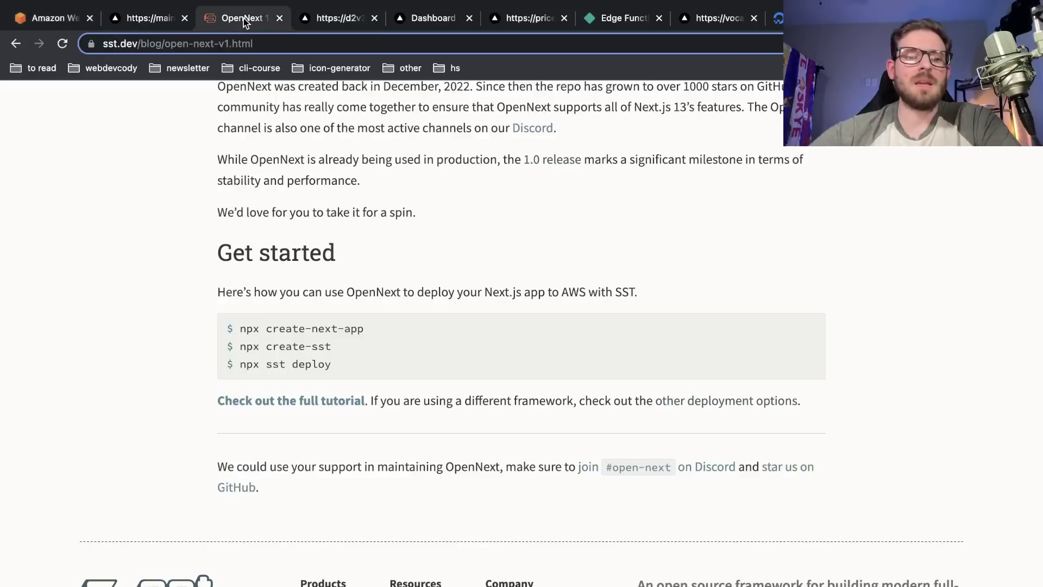
left_click(601, 23)
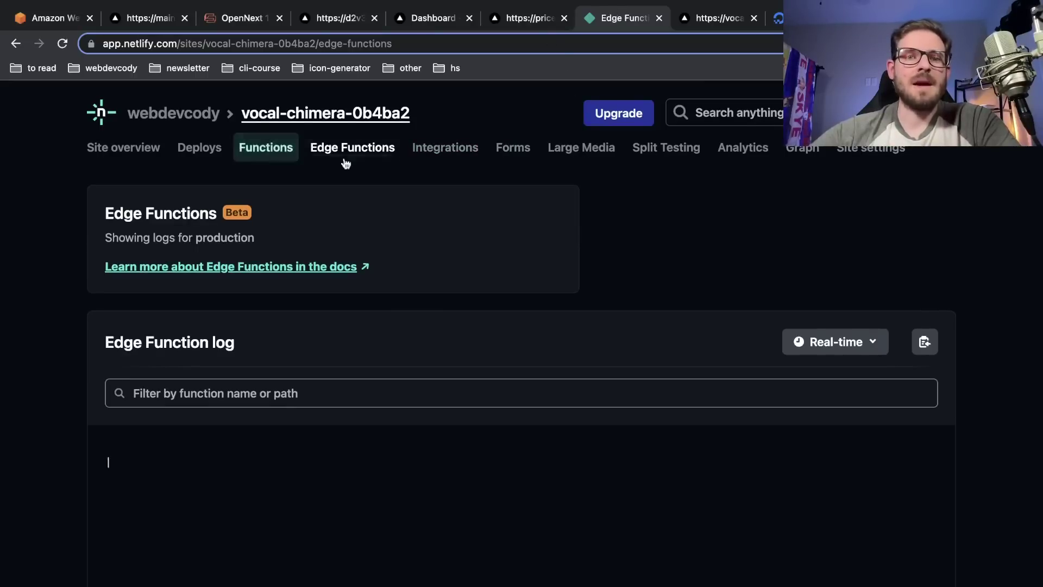
scroll(350, 265, "down", 1)
scroll(350, 261, "up", 1)
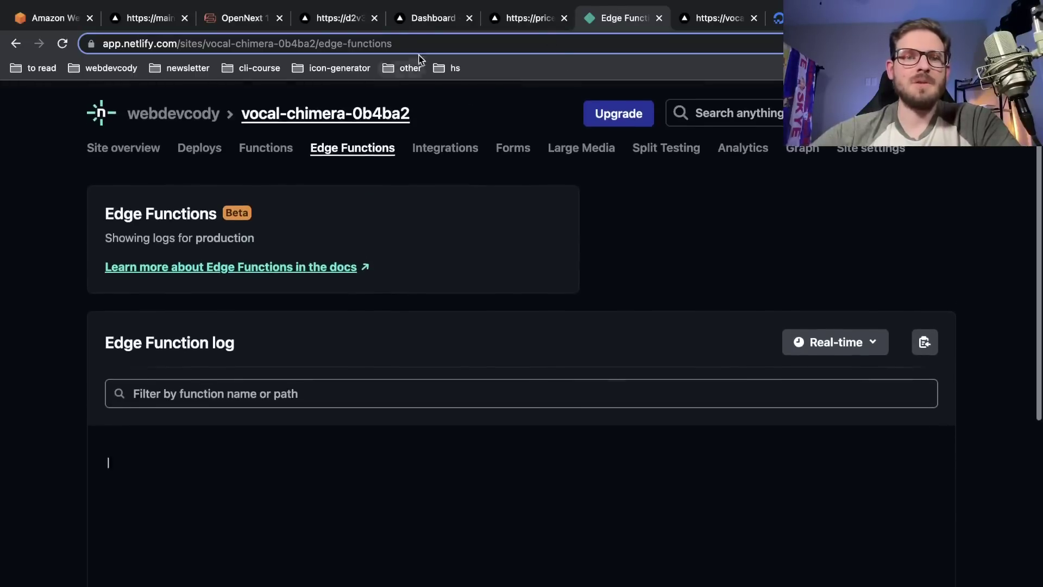
left_click(336, 18)
left_click(230, 19)
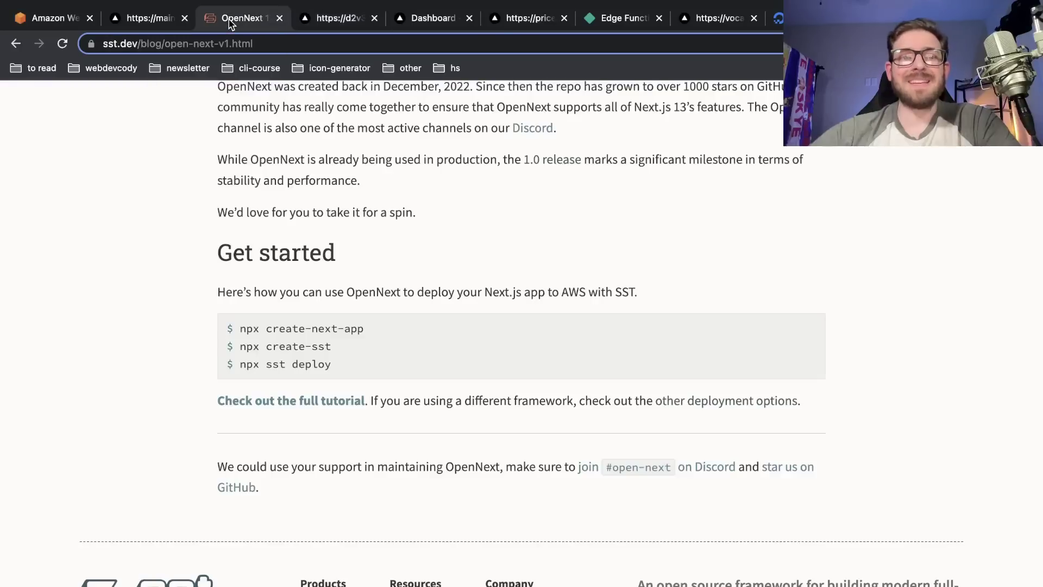